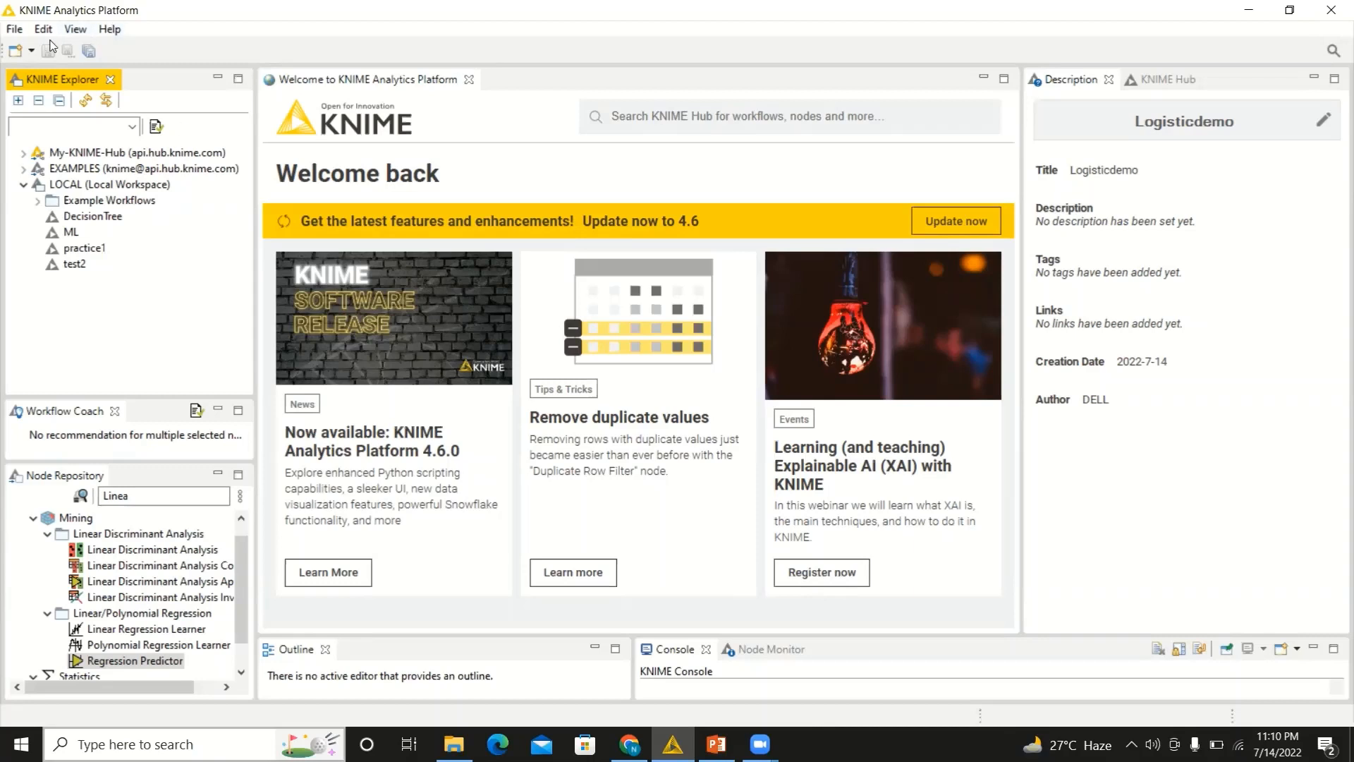
# - Create a new KNIME workflow named Linear_demo in the local workspace
pyautogui.click(15, 29)
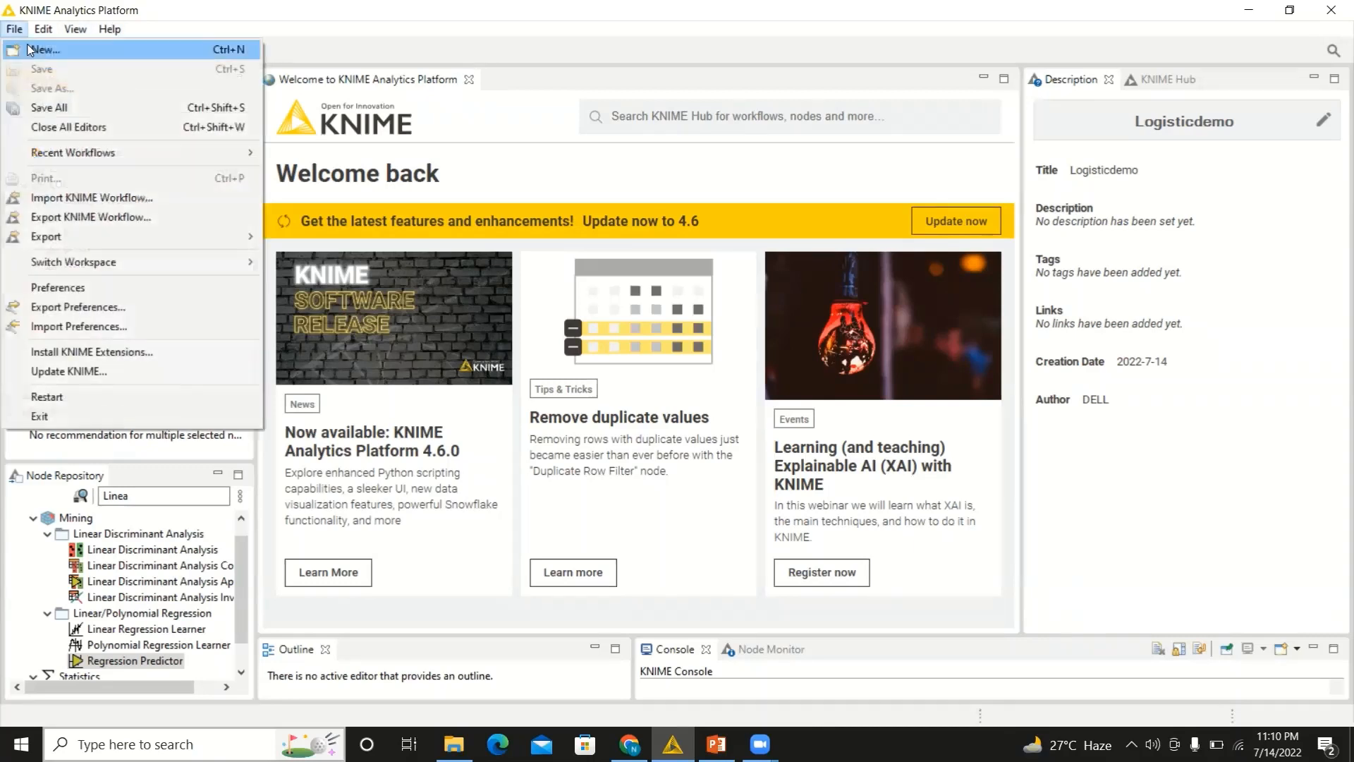
pyautogui.click(37, 58)
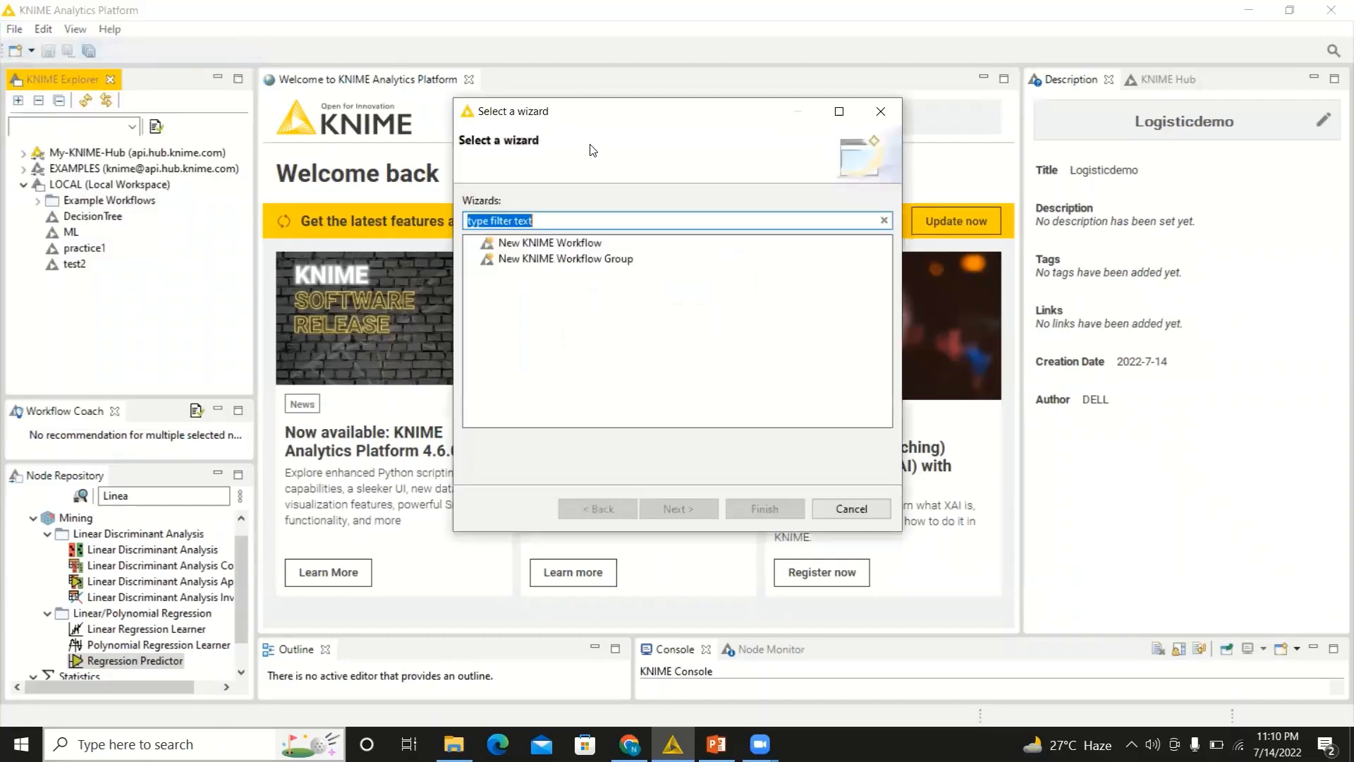
pyautogui.click(554, 242)
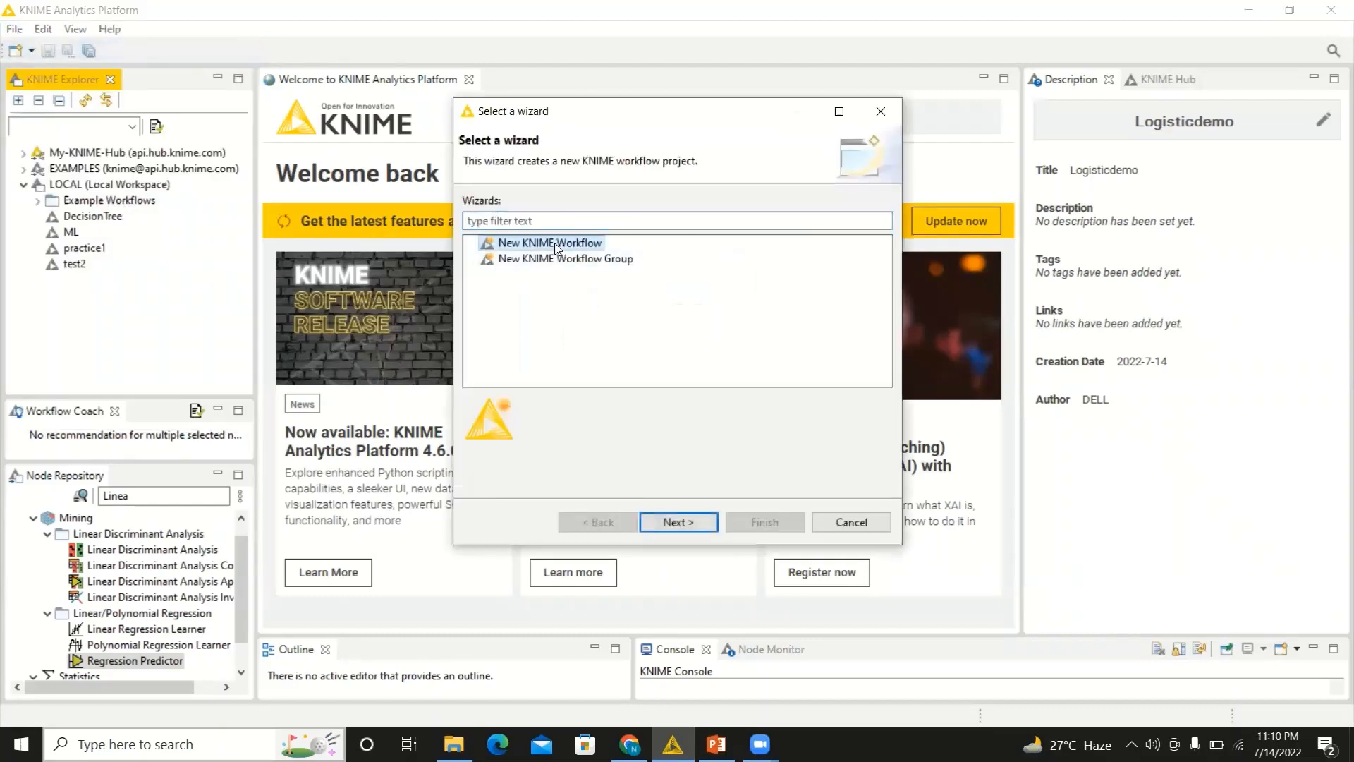
pyautogui.click(691, 523)
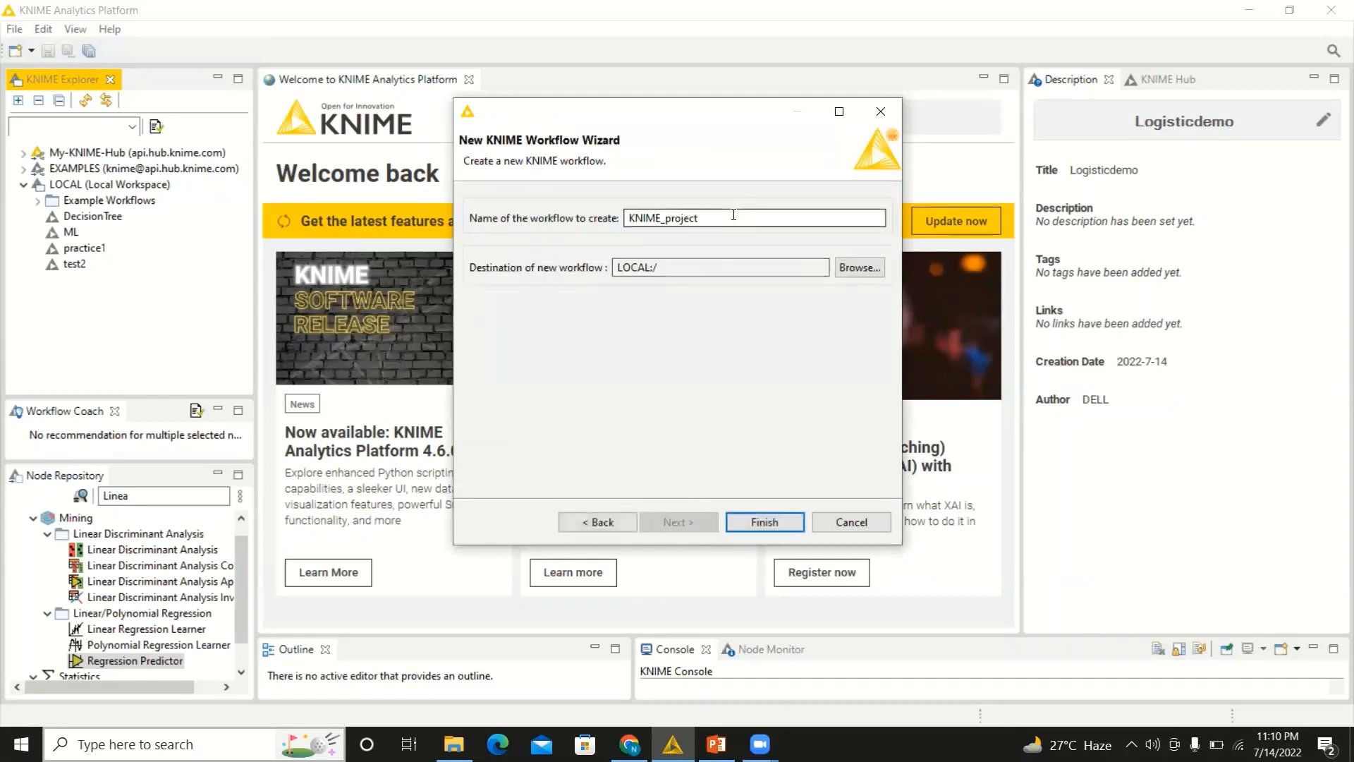
pyautogui.moveTo(734, 218); pyautogui.dragTo(627, 220)
pyautogui.press('BackSpace')
pyautogui.write('Linear_demo')
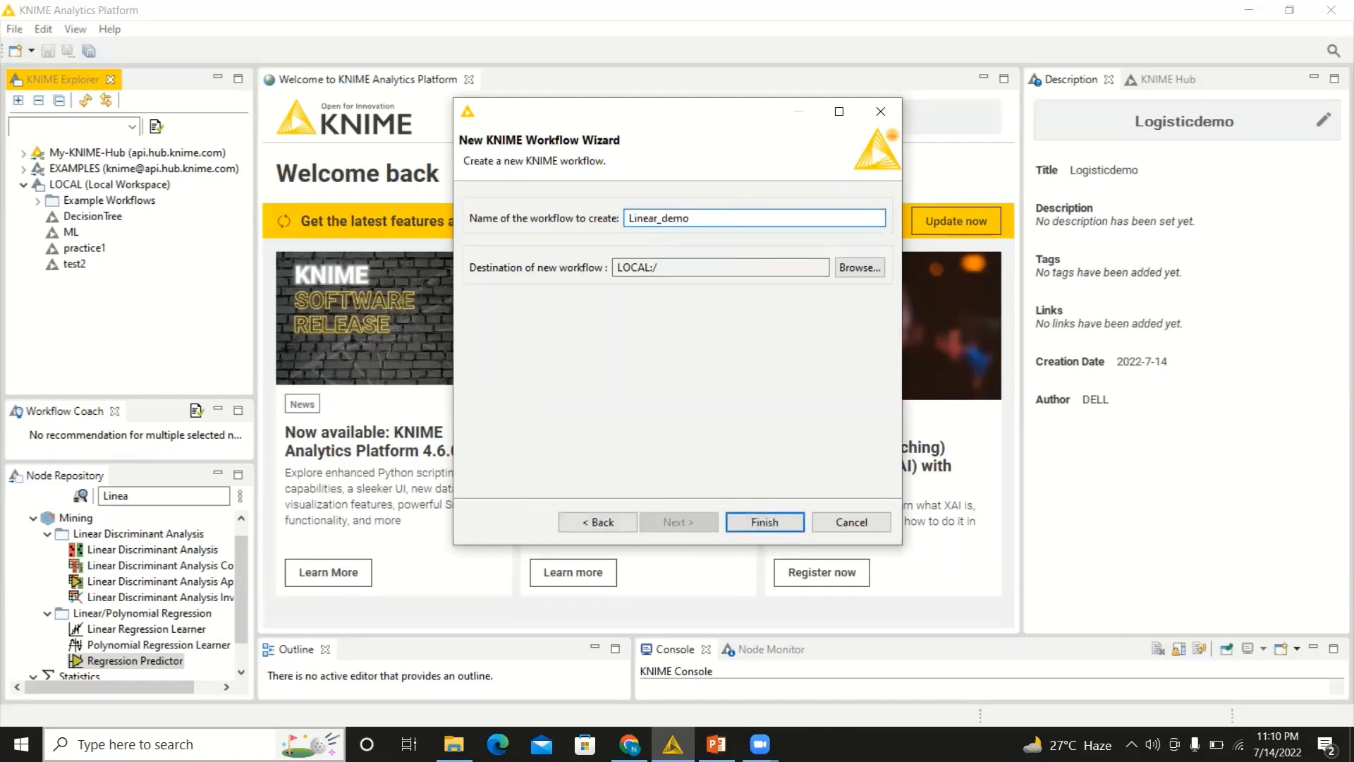
pyautogui.press('Return')
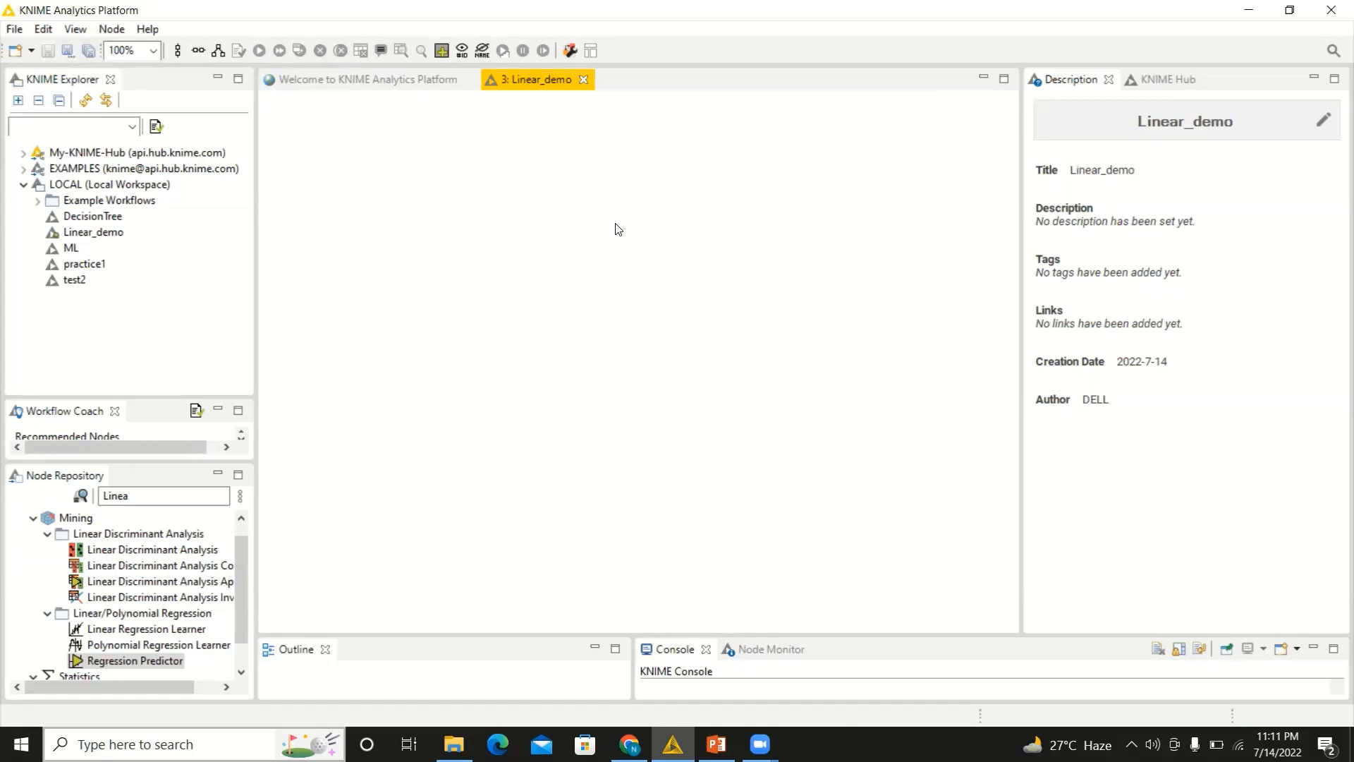
# - Search the node repository for "file" and add a File Reader node to the empty workflow
pyautogui.click(107, 496)
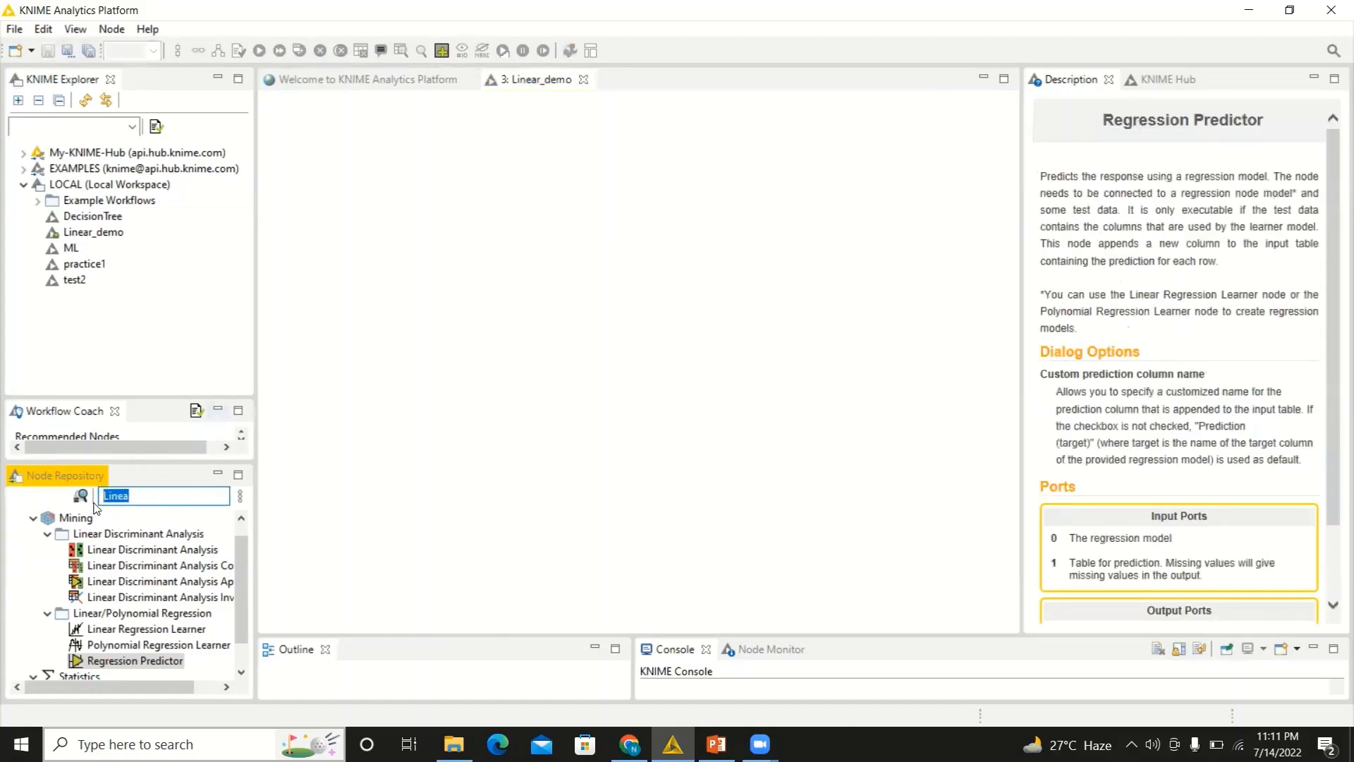
pyautogui.press('BackSpace')
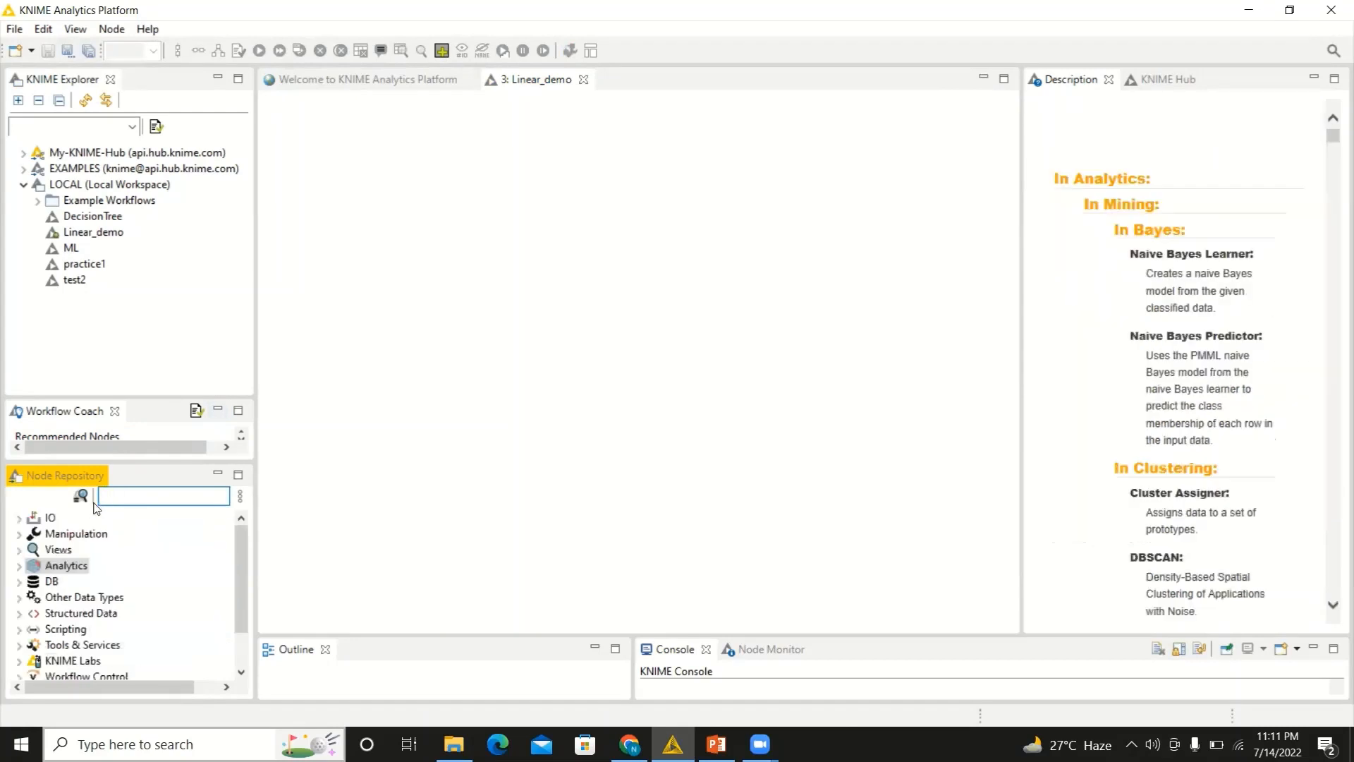
pyautogui.write('file')
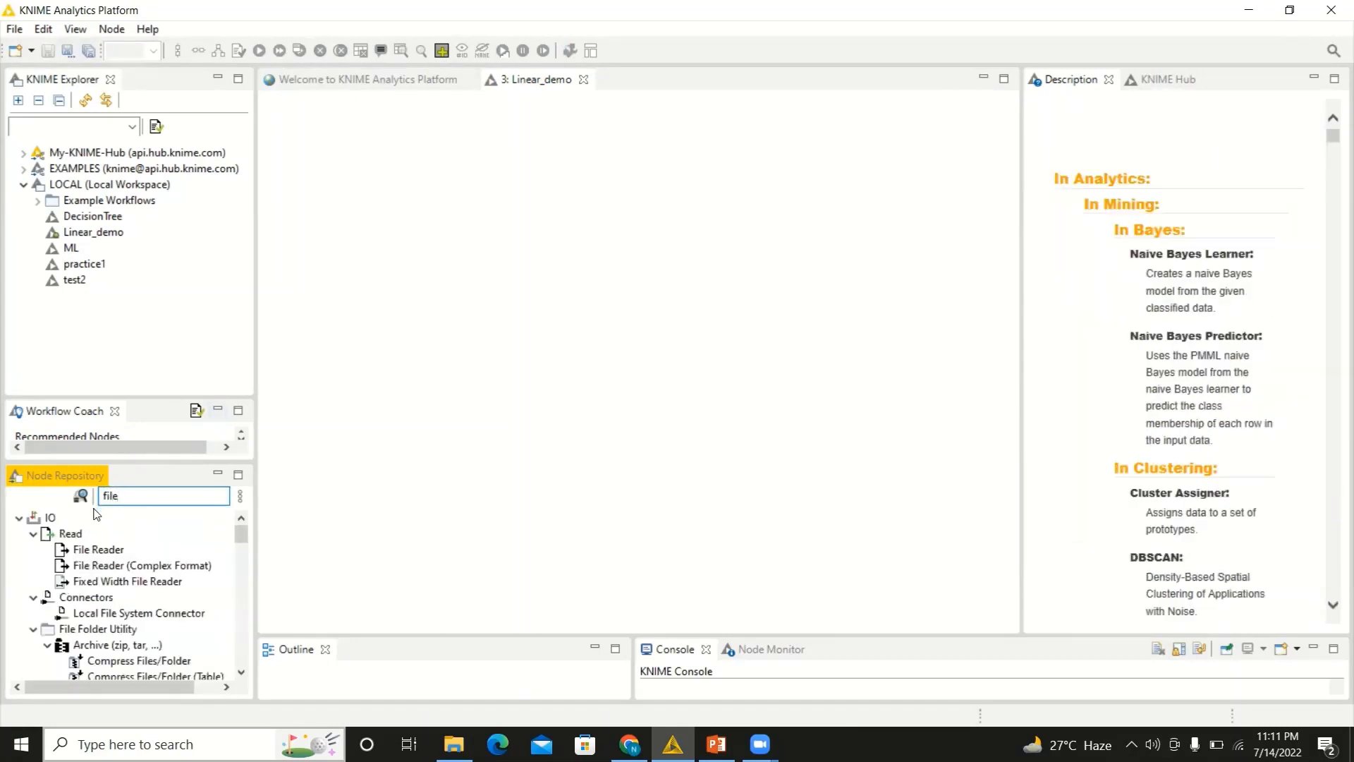
pyautogui.moveTo(106, 550); pyautogui.dragTo(378, 208)
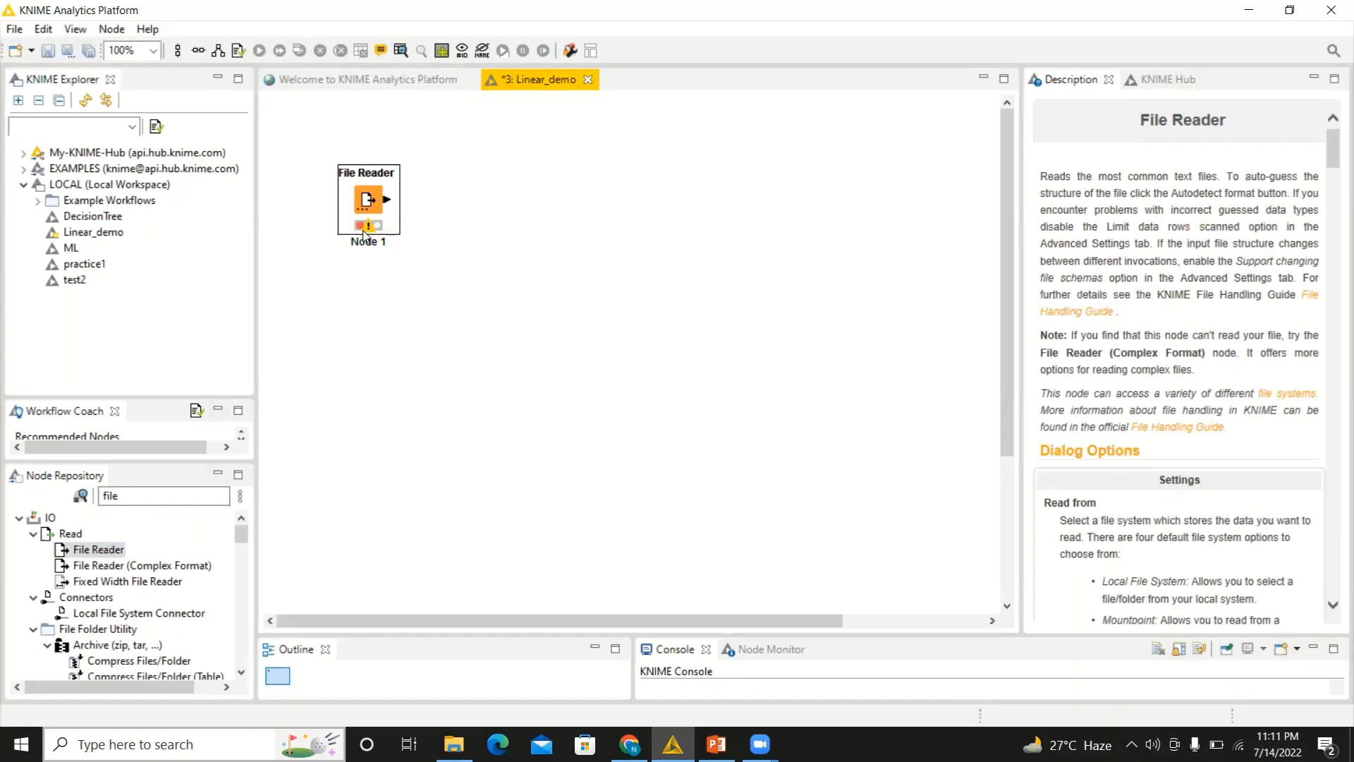
# - Configure the File Reader node to read L_Salary_Data.csv from the Desktop, widening the preview's YearsExperience column
pyautogui.moveTo(365, 235)
pyautogui.rightClick(365, 235)
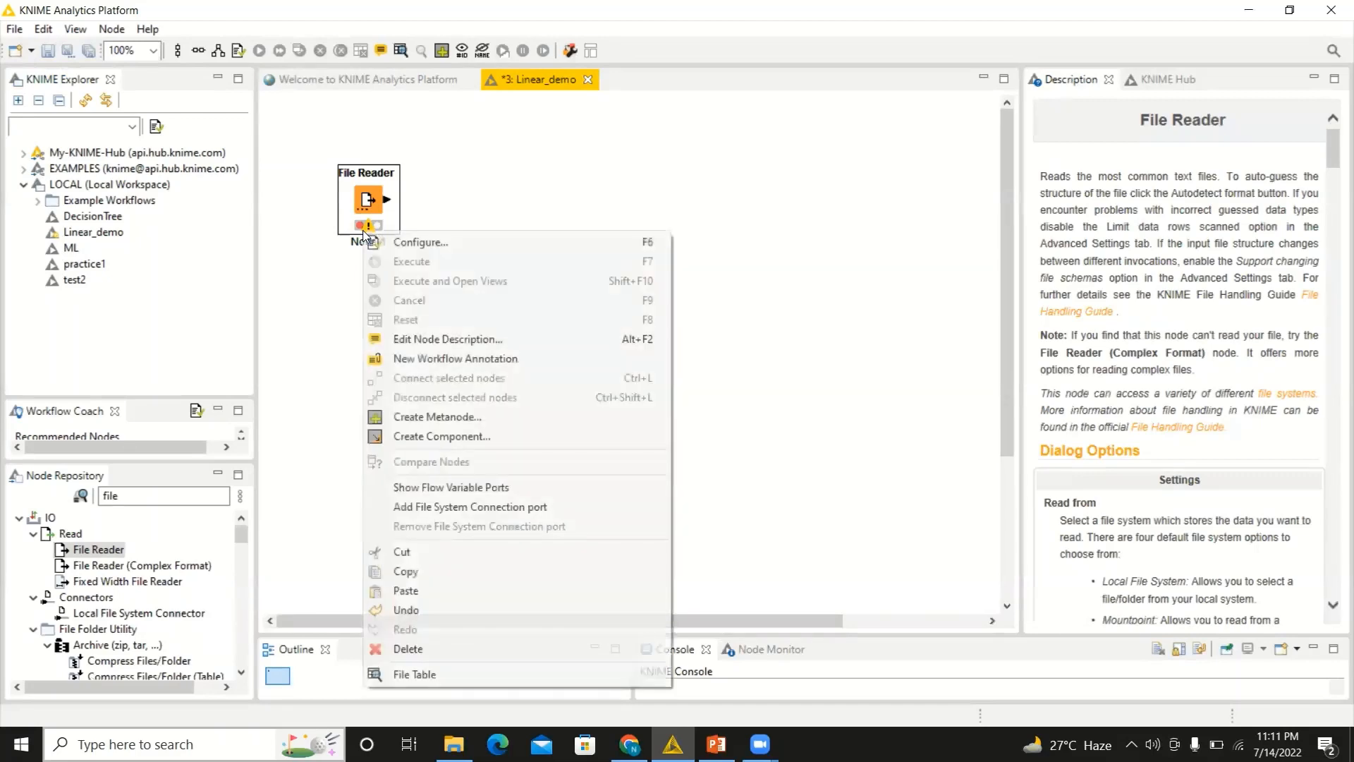
pyautogui.click(388, 243)
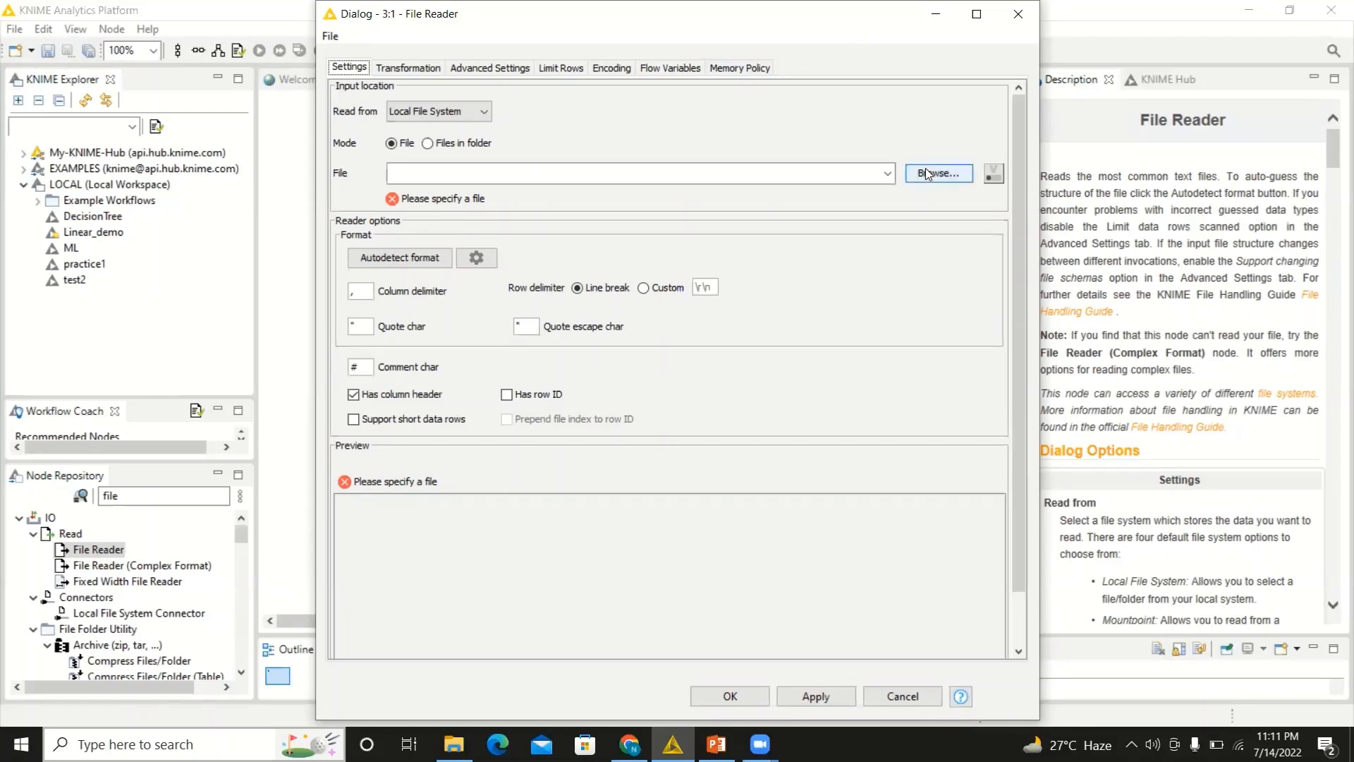
pyautogui.click(926, 174)
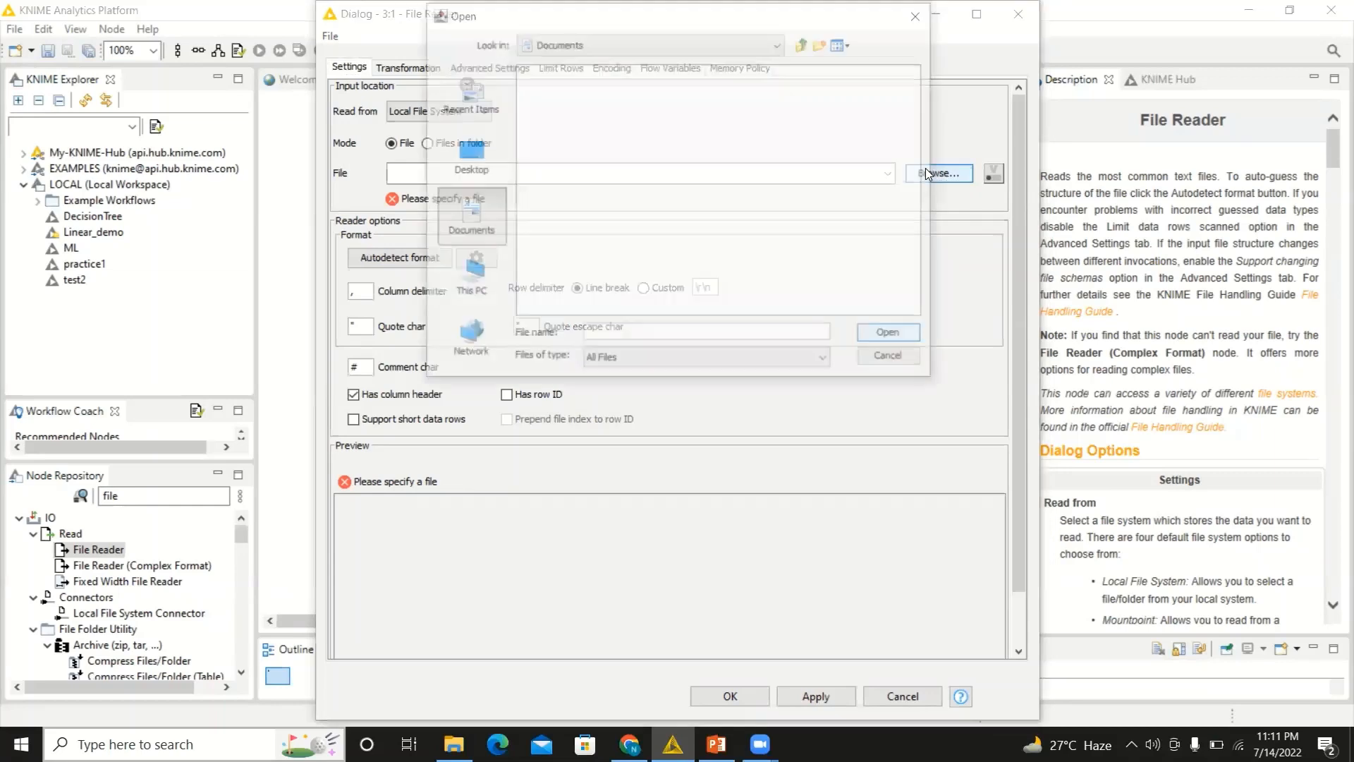
pyautogui.click(473, 155)
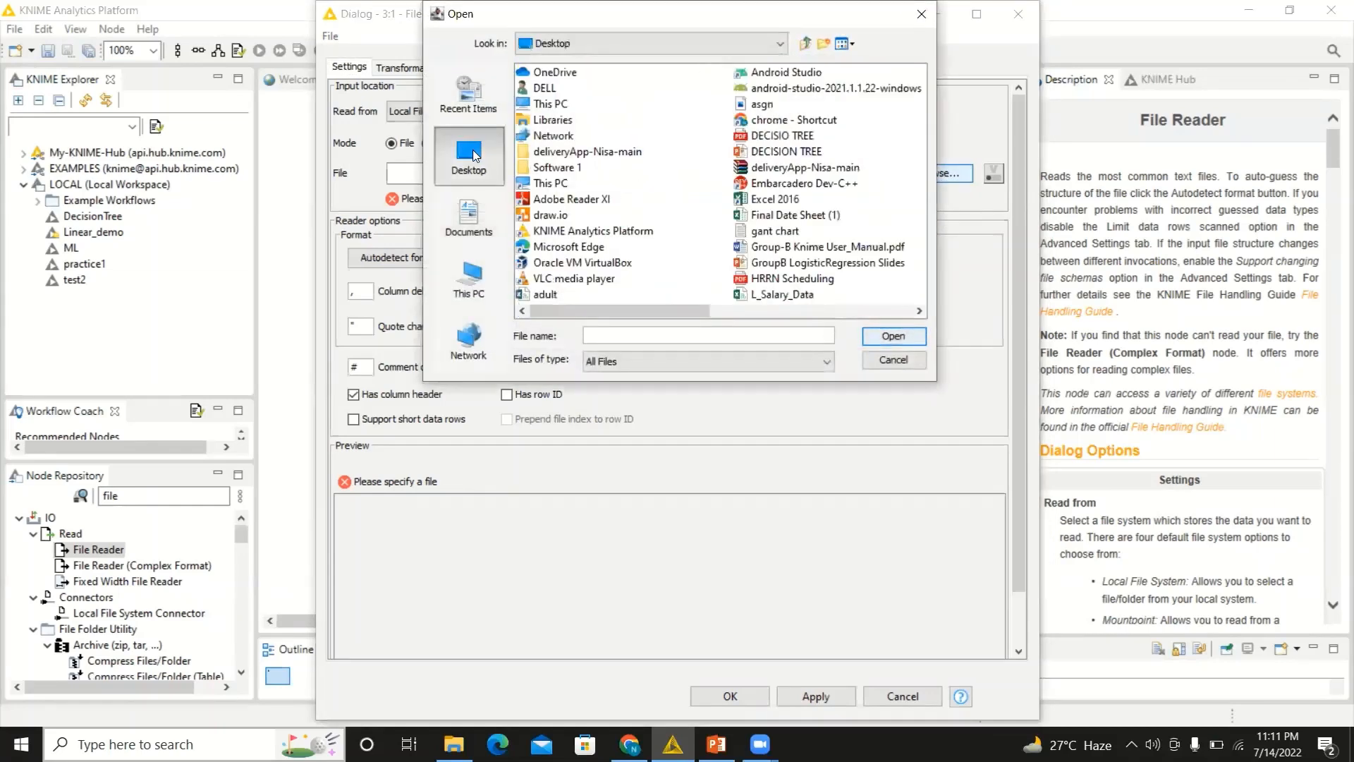
pyautogui.doubleClick(756, 291)
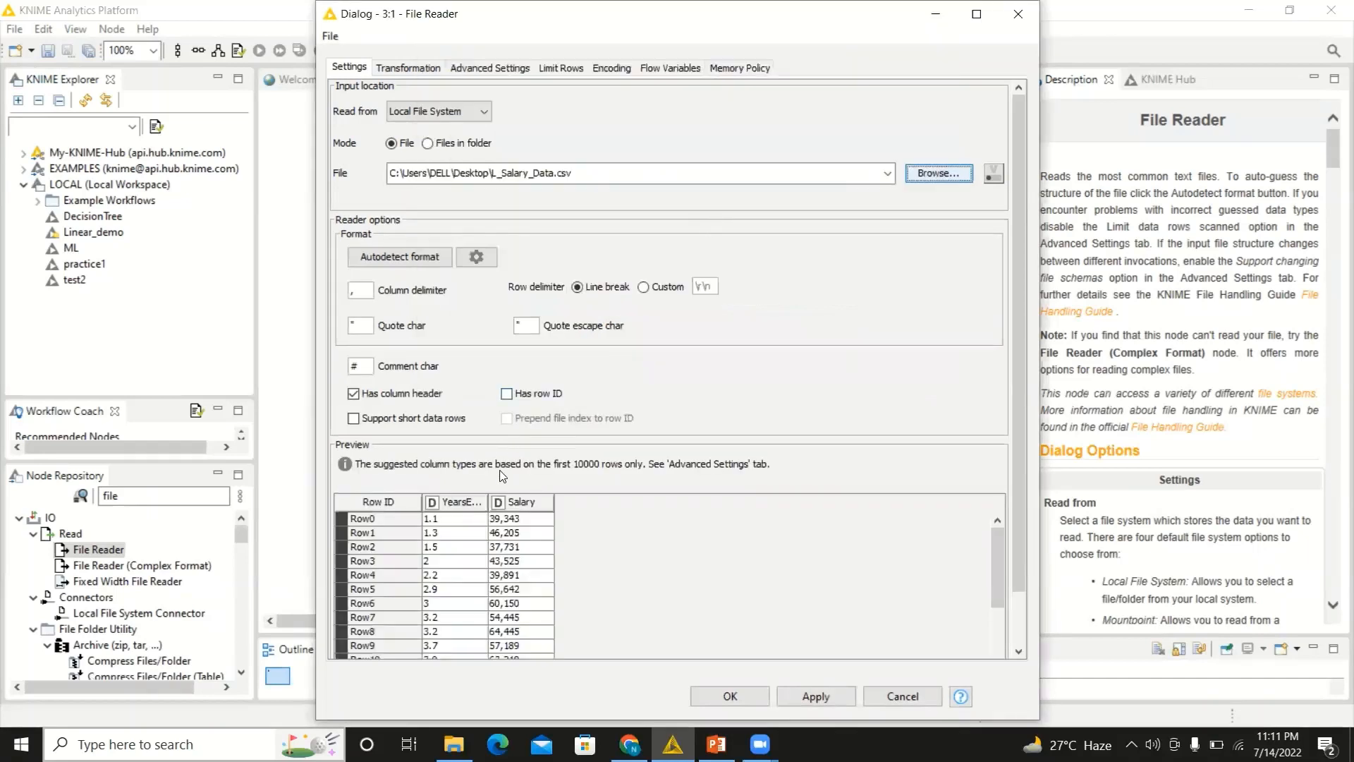
pyautogui.moveTo(486, 503); pyautogui.dragTo(634, 497)
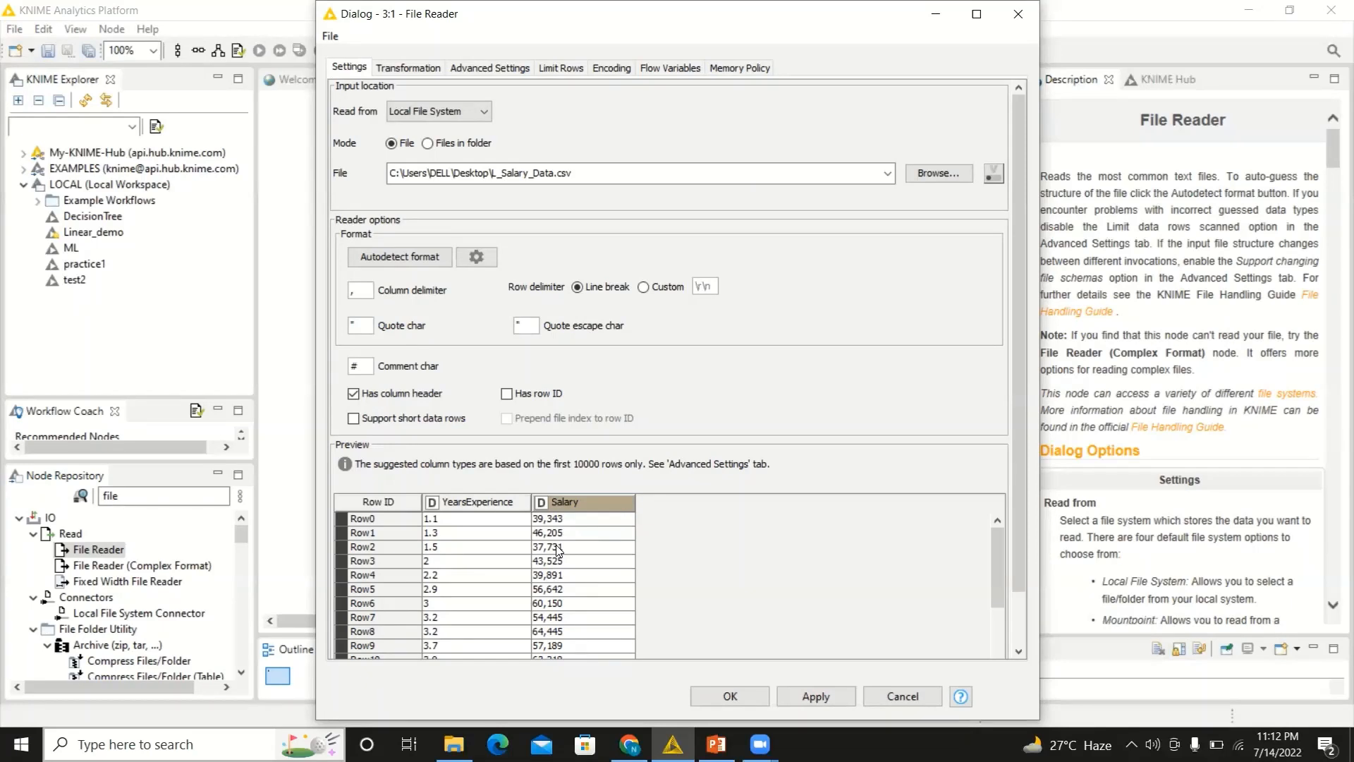
pyautogui.click(735, 695)
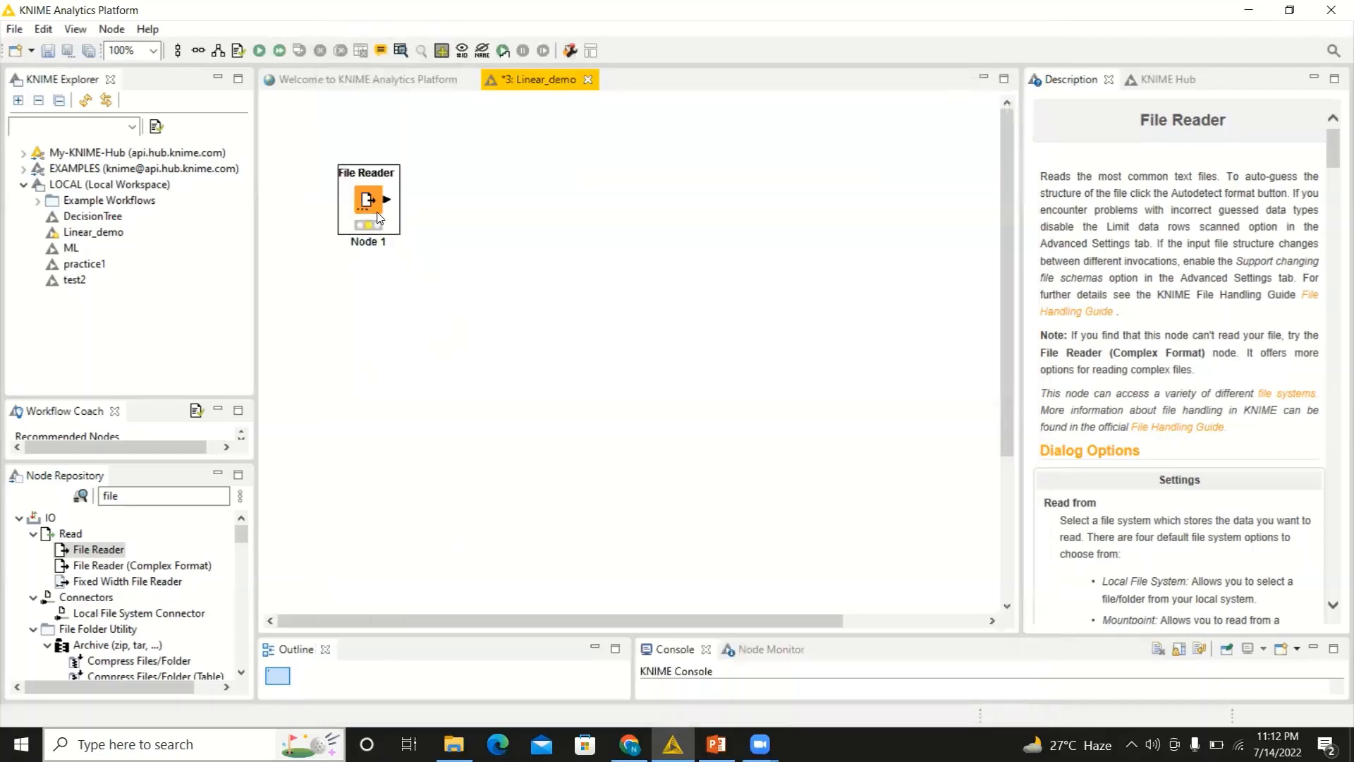
# - Execute the File Reader node and examine the YearsExperience and Salary columns in its output file table
pyautogui.rightClick(379, 217)
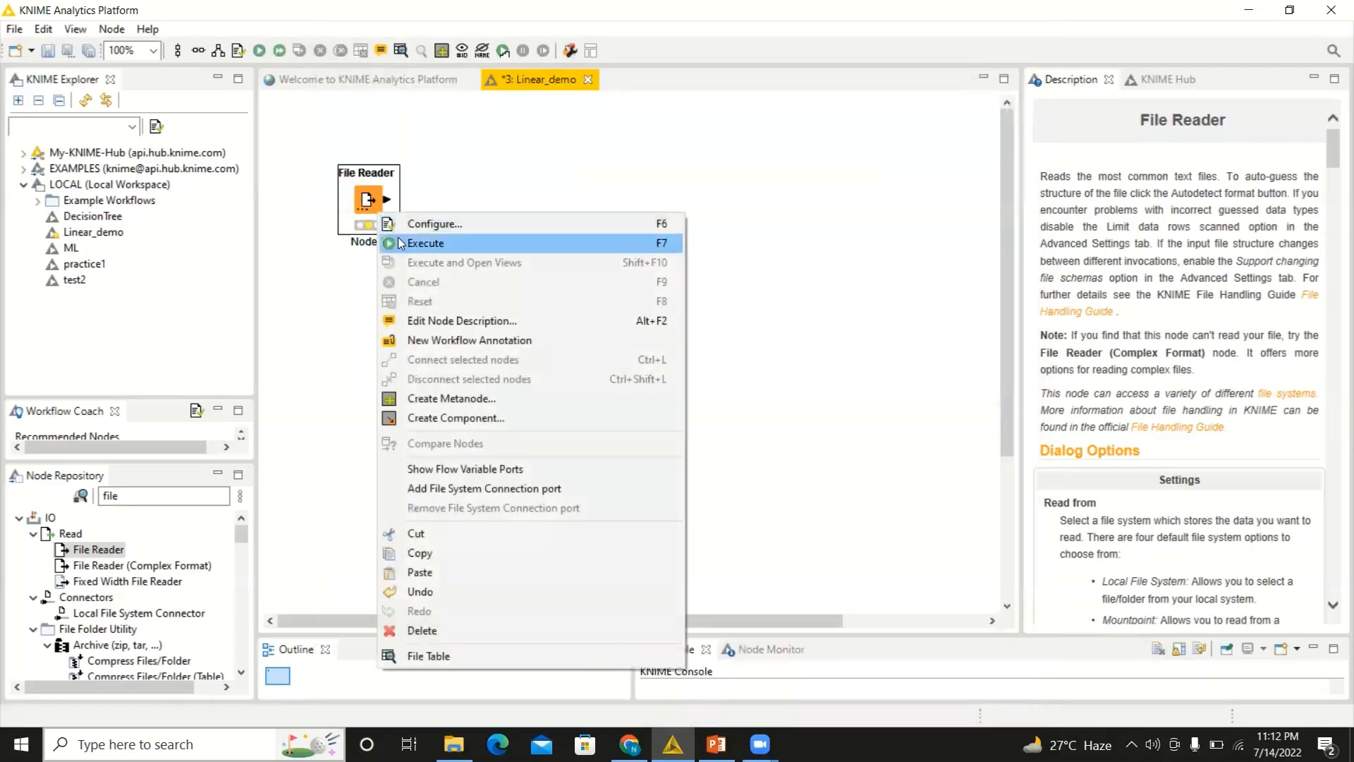
pyautogui.click(399, 243)
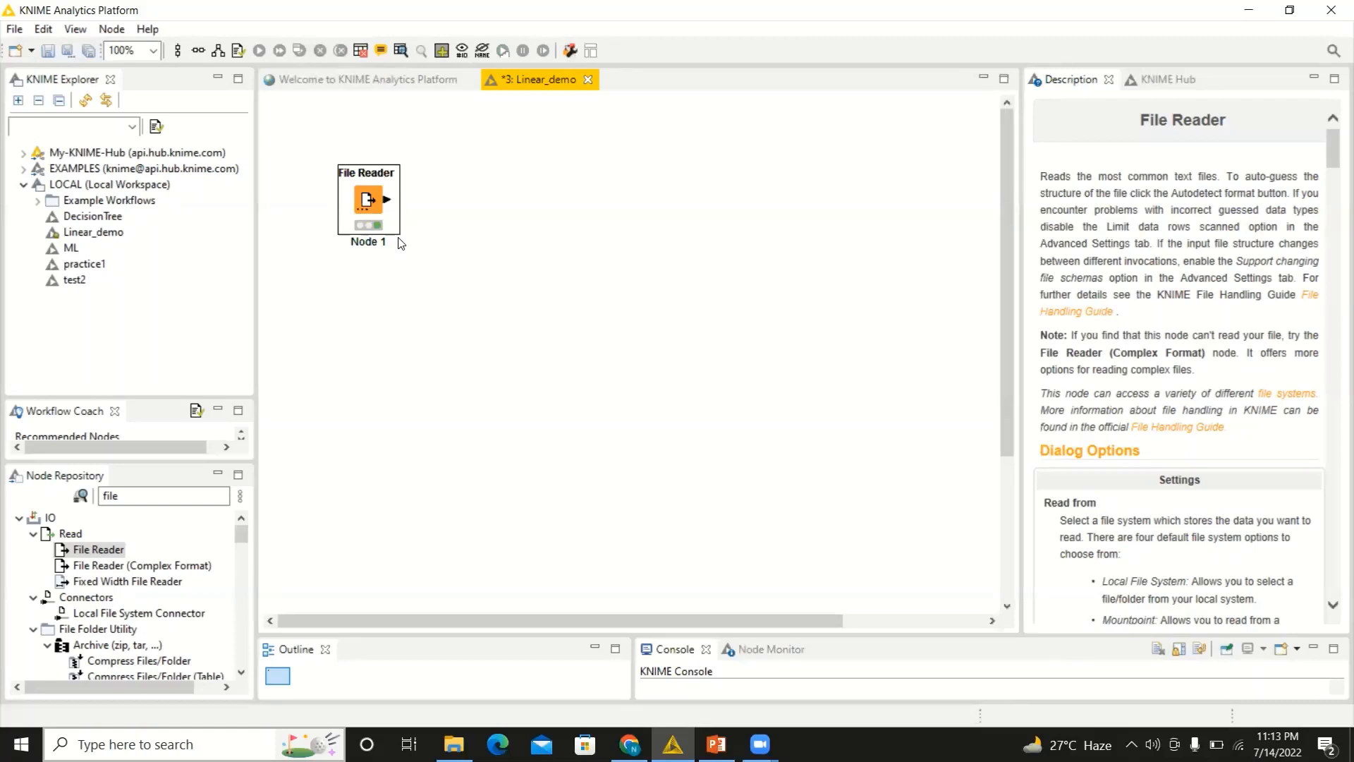
pyautogui.rightClick(352, 185)
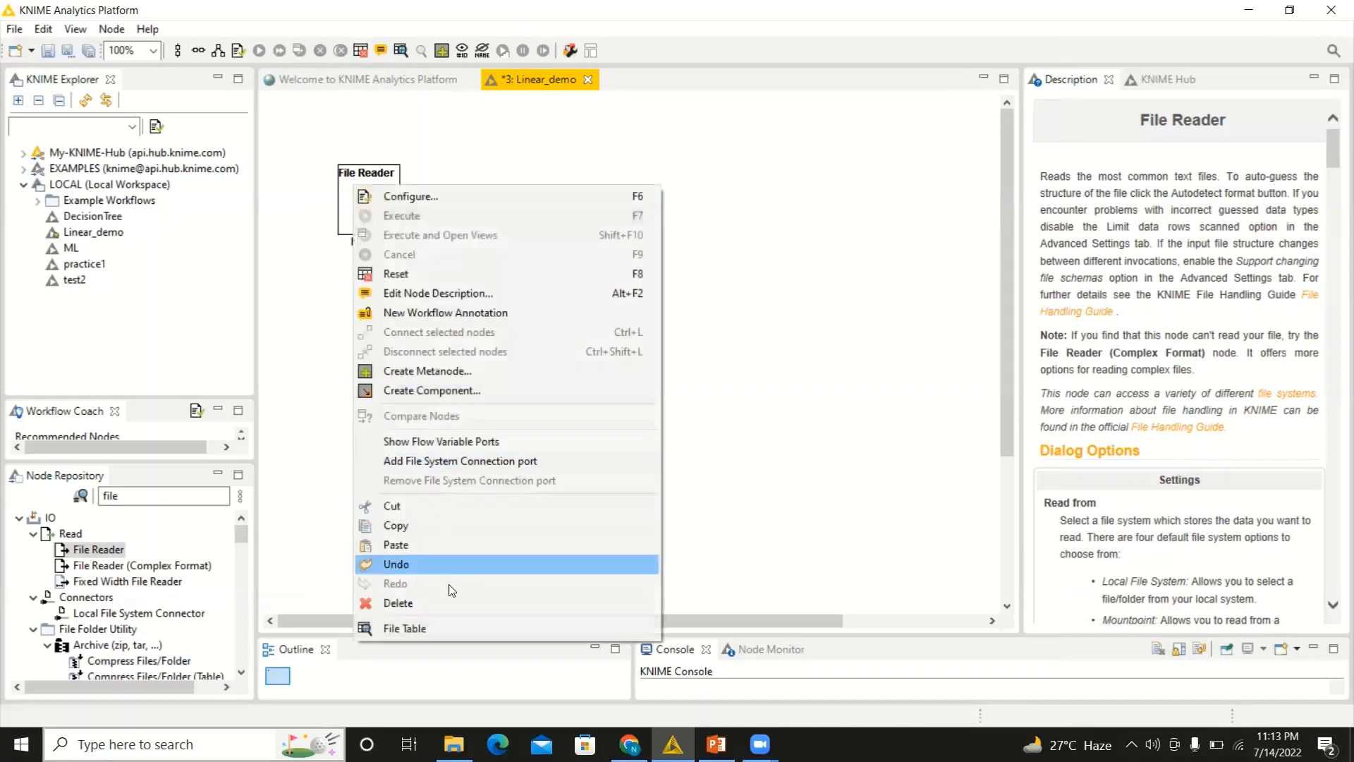
pyautogui.click(454, 628)
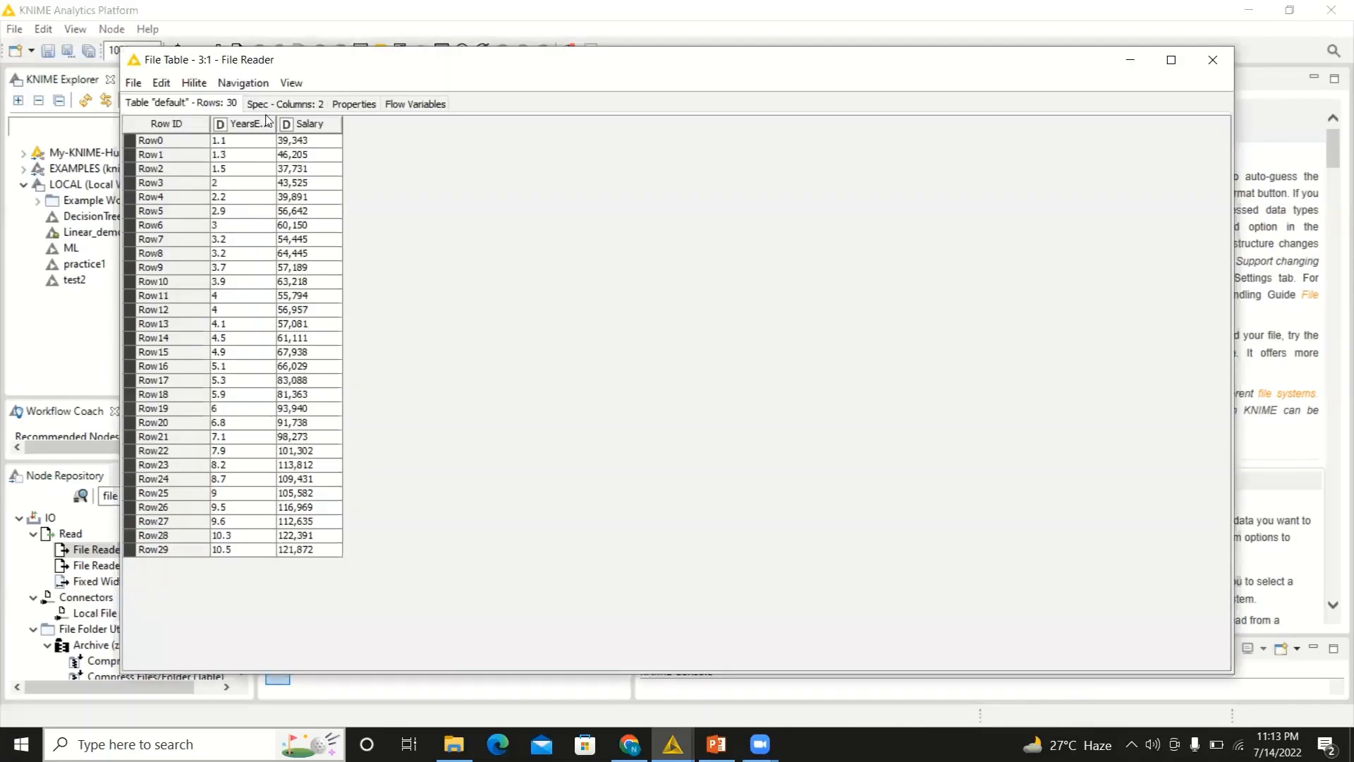
pyautogui.moveTo(281, 126); pyautogui.dragTo(314, 126)
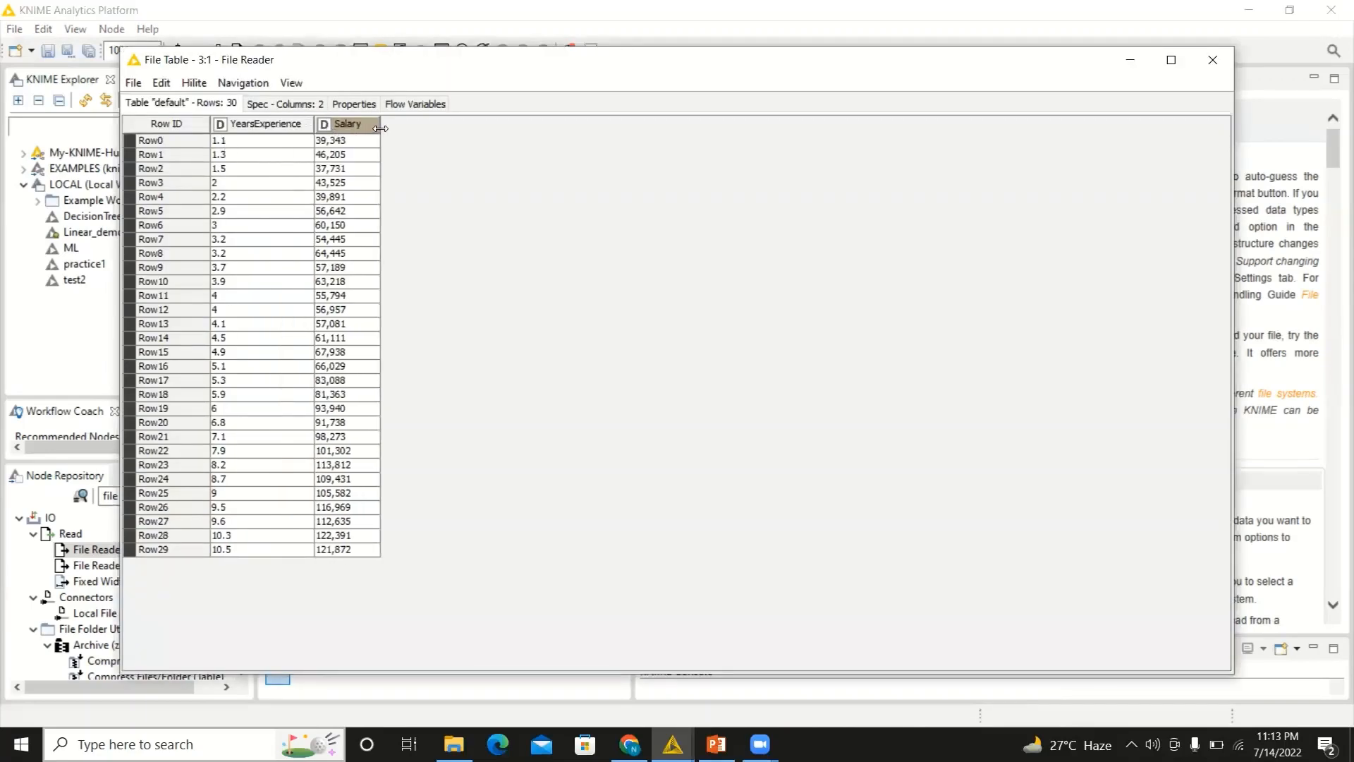
pyautogui.moveTo(402, 128); pyautogui.dragTo(423, 127)
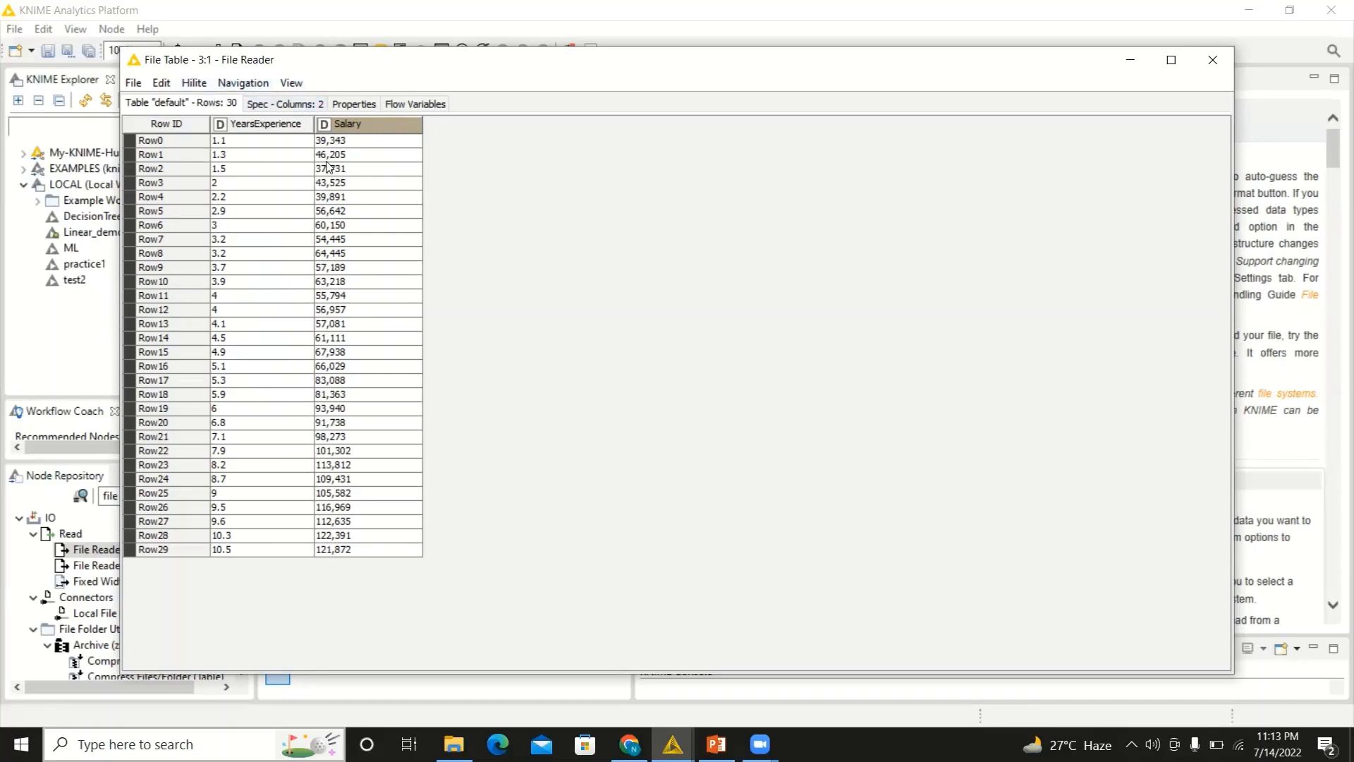
pyautogui.click(1214, 52)
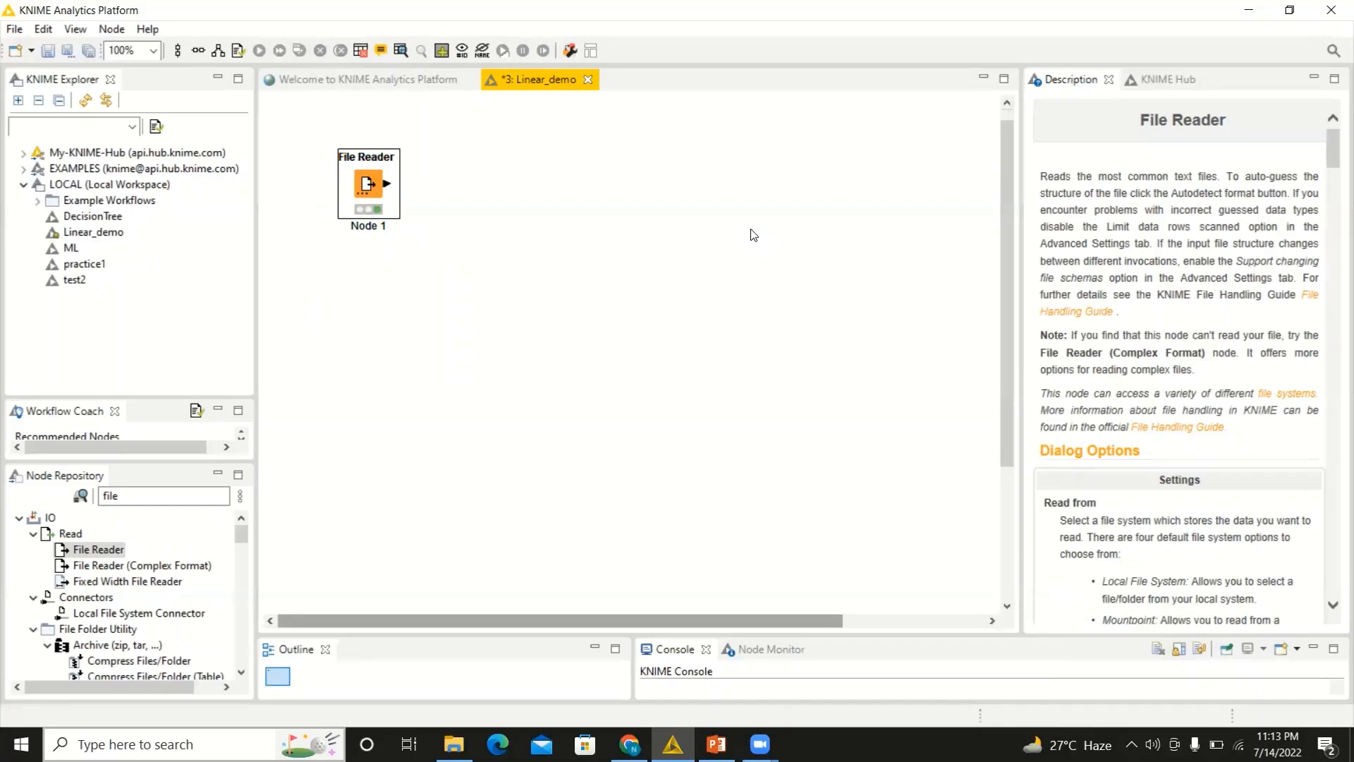
# - Find the Statistics node by searching for "stat", add it beside the File Reader, and connect the reader's output to its input
pyautogui.click(199, 498)
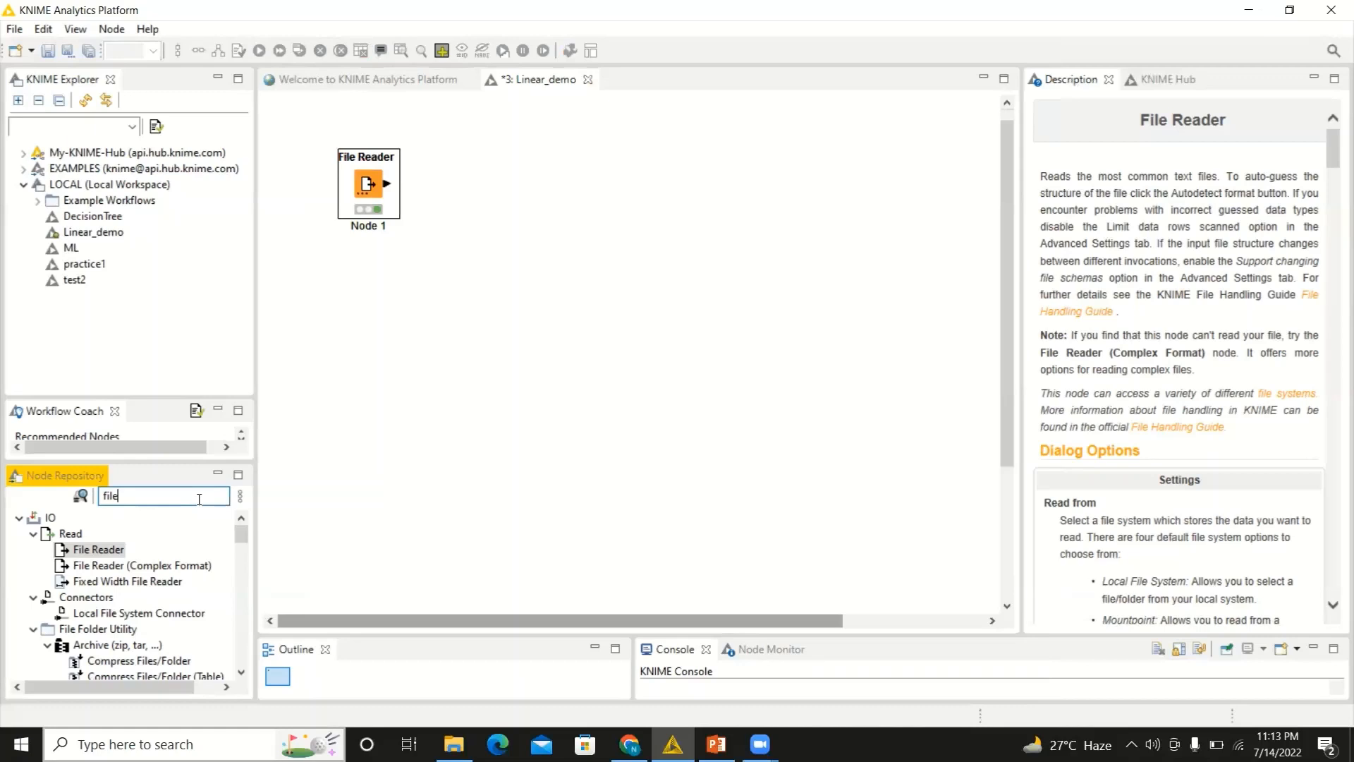
pyautogui.press('BackSpace')
pyautogui.press('BackSpace')
pyautogui.press('BackSpace')
pyautogui.press('BackSpace')
pyautogui.write('stat')
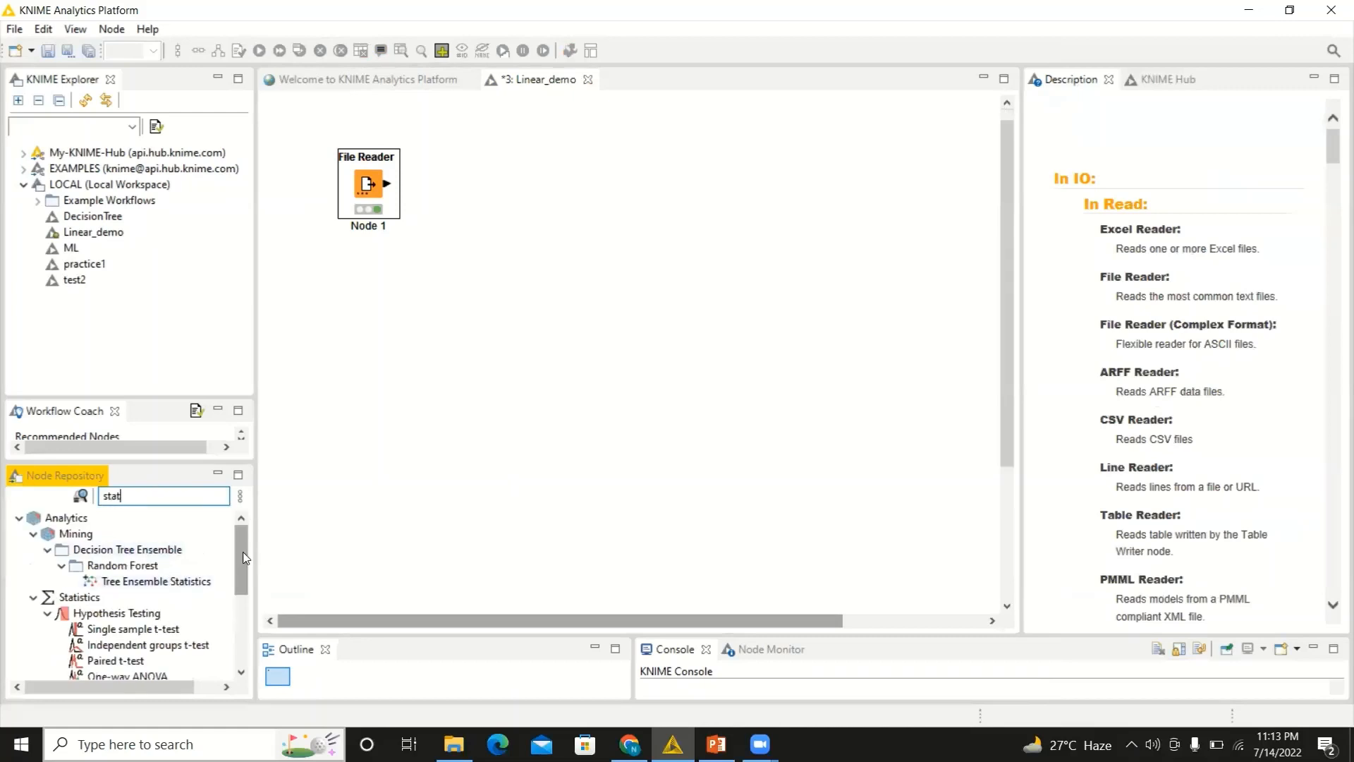
pyautogui.moveTo(245, 557); pyautogui.dragTo(245, 612)
pyautogui.moveTo(97, 619); pyautogui.dragTo(490, 182)
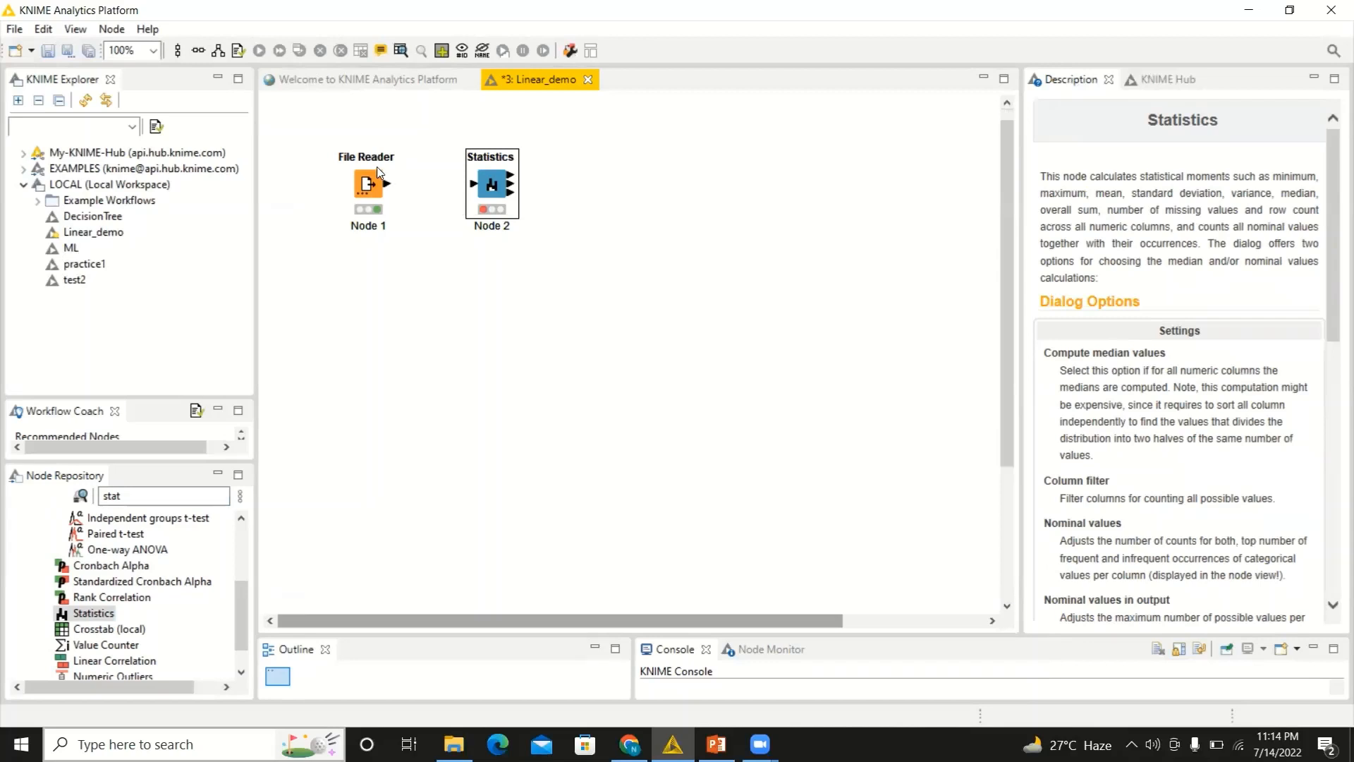
pyautogui.moveTo(386, 183); pyautogui.dragTo(475, 189)
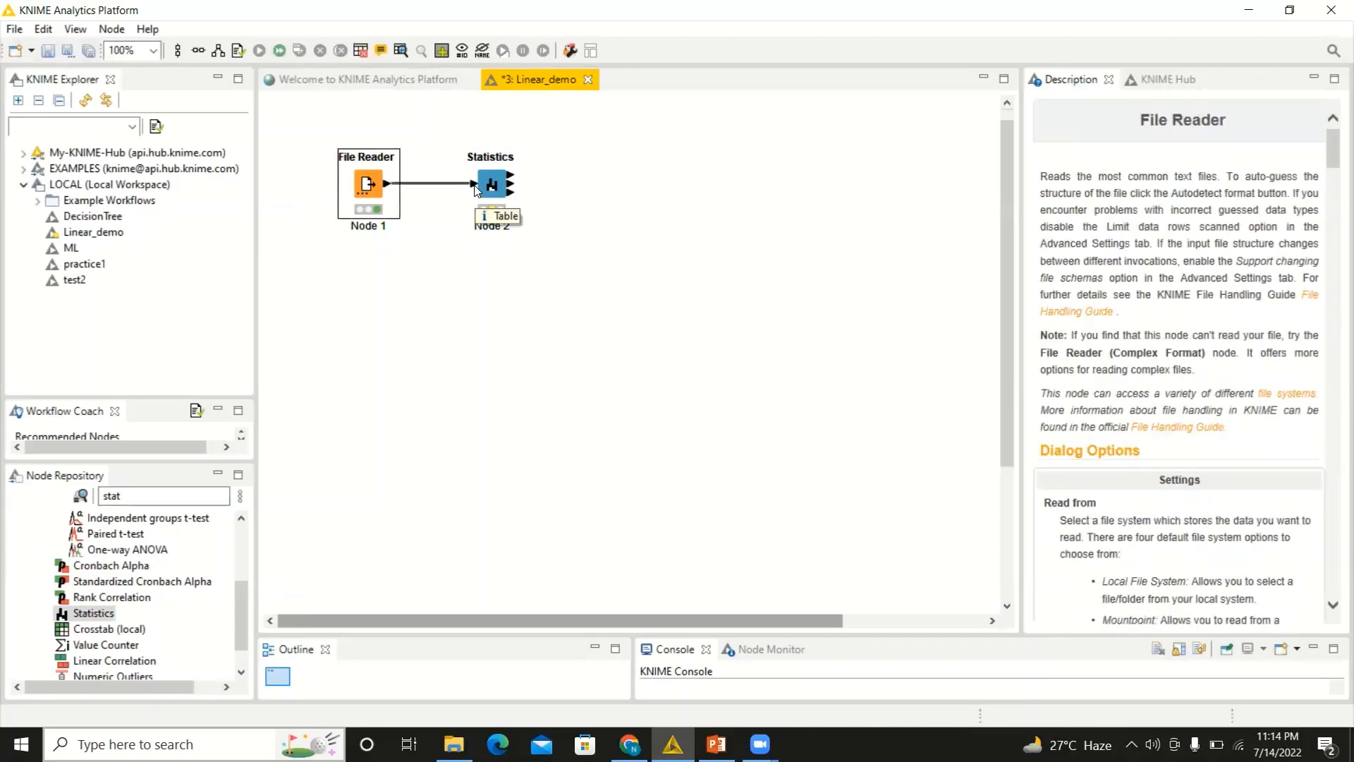
# - Configure the Statistics node to include both the YearsExperience and Salary columns in the nominal values
pyautogui.click(492, 178)
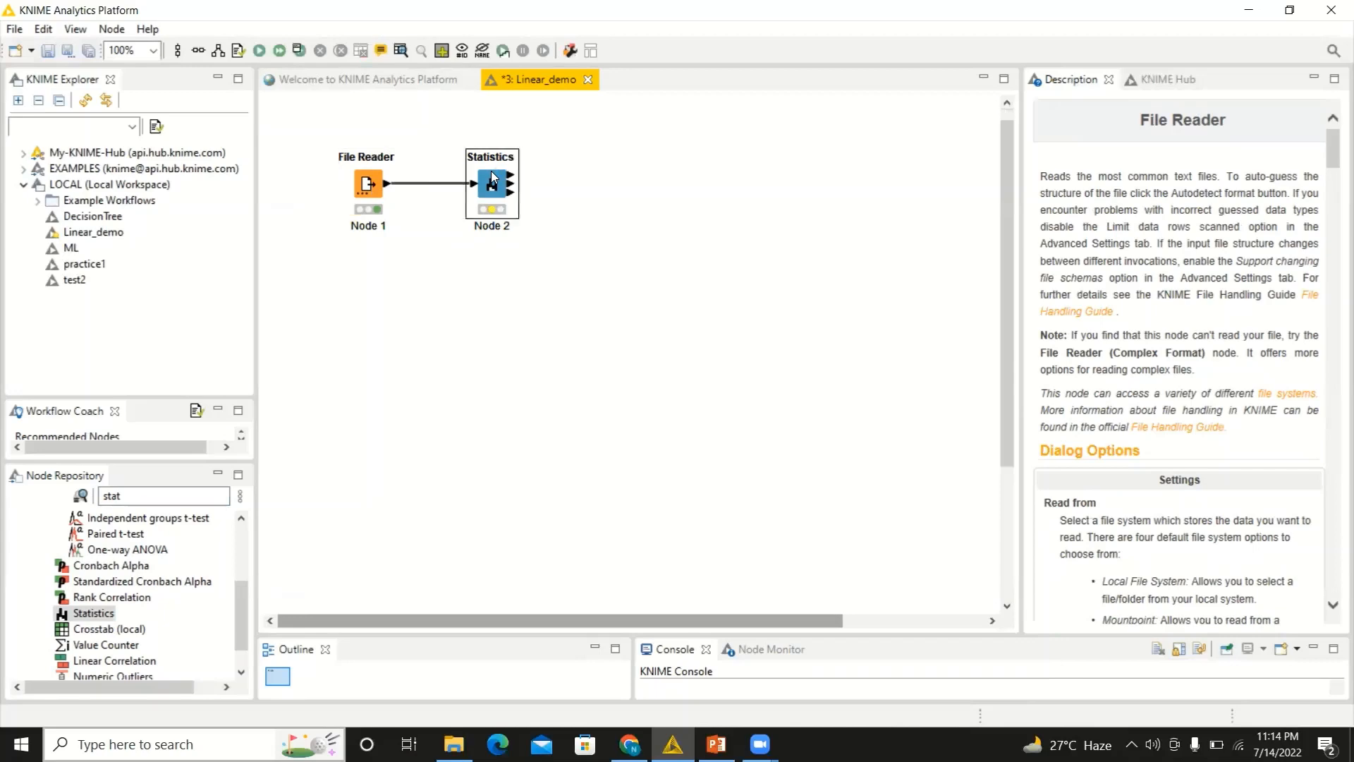
pyautogui.rightClick(492, 178)
pyautogui.click(519, 183)
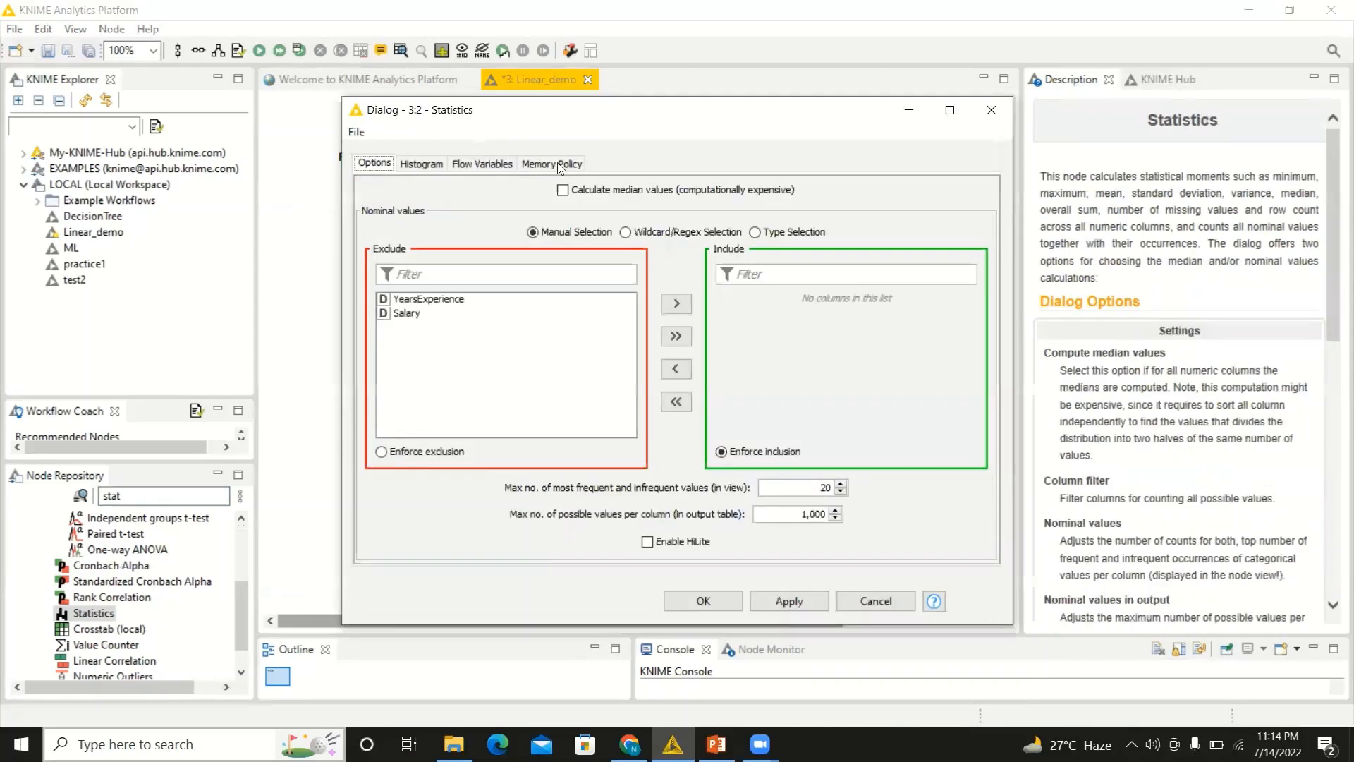
pyautogui.click(684, 340)
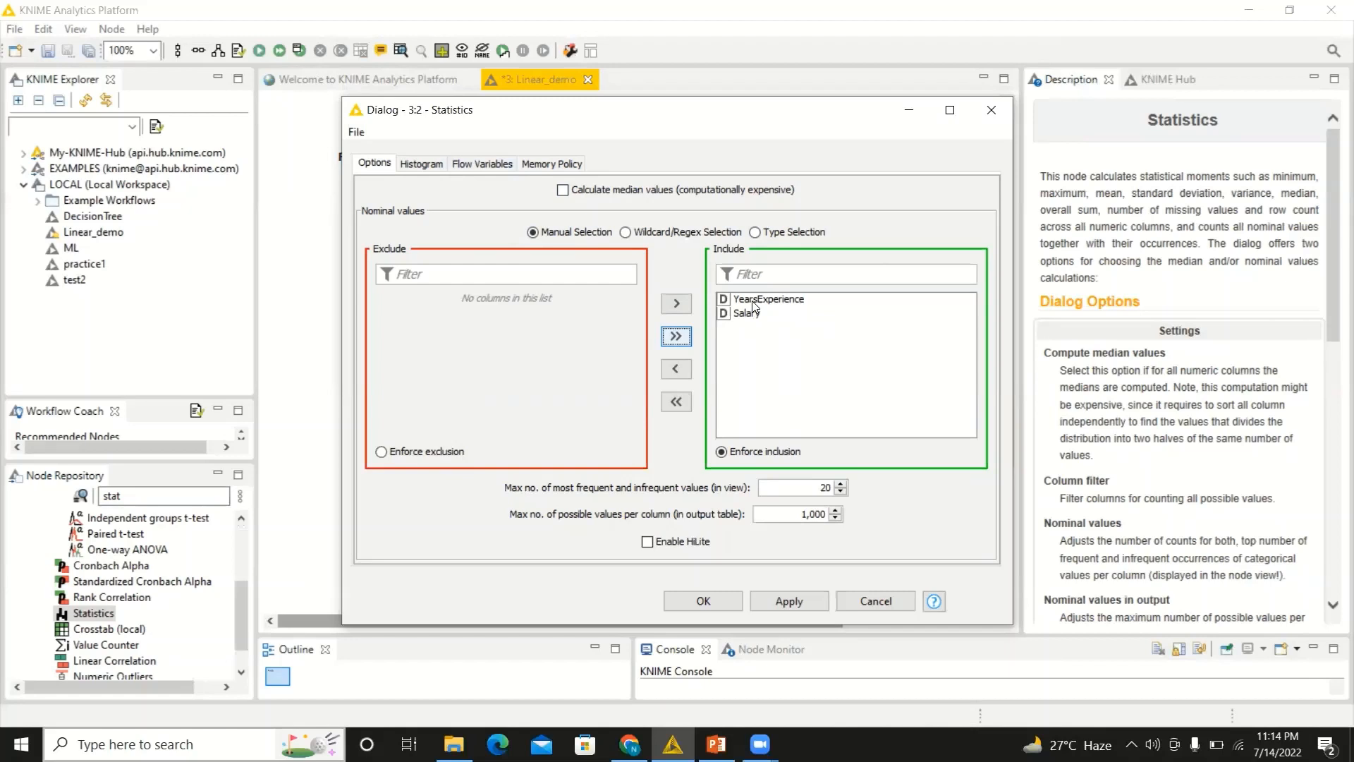
pyautogui.click(691, 601)
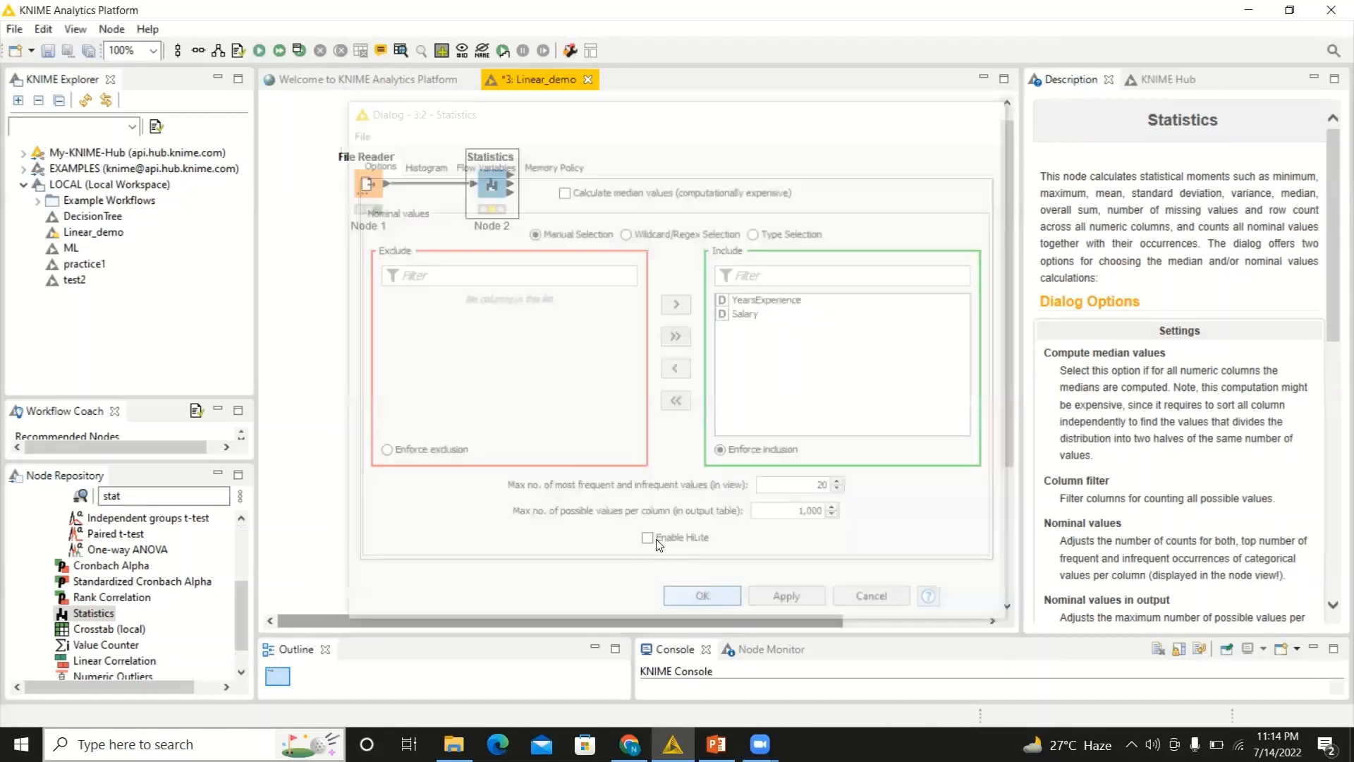
# - Execute the Statistics node with its view open, examine the numeric statistics of both columns, and close the view
pyautogui.rightClick(502, 207)
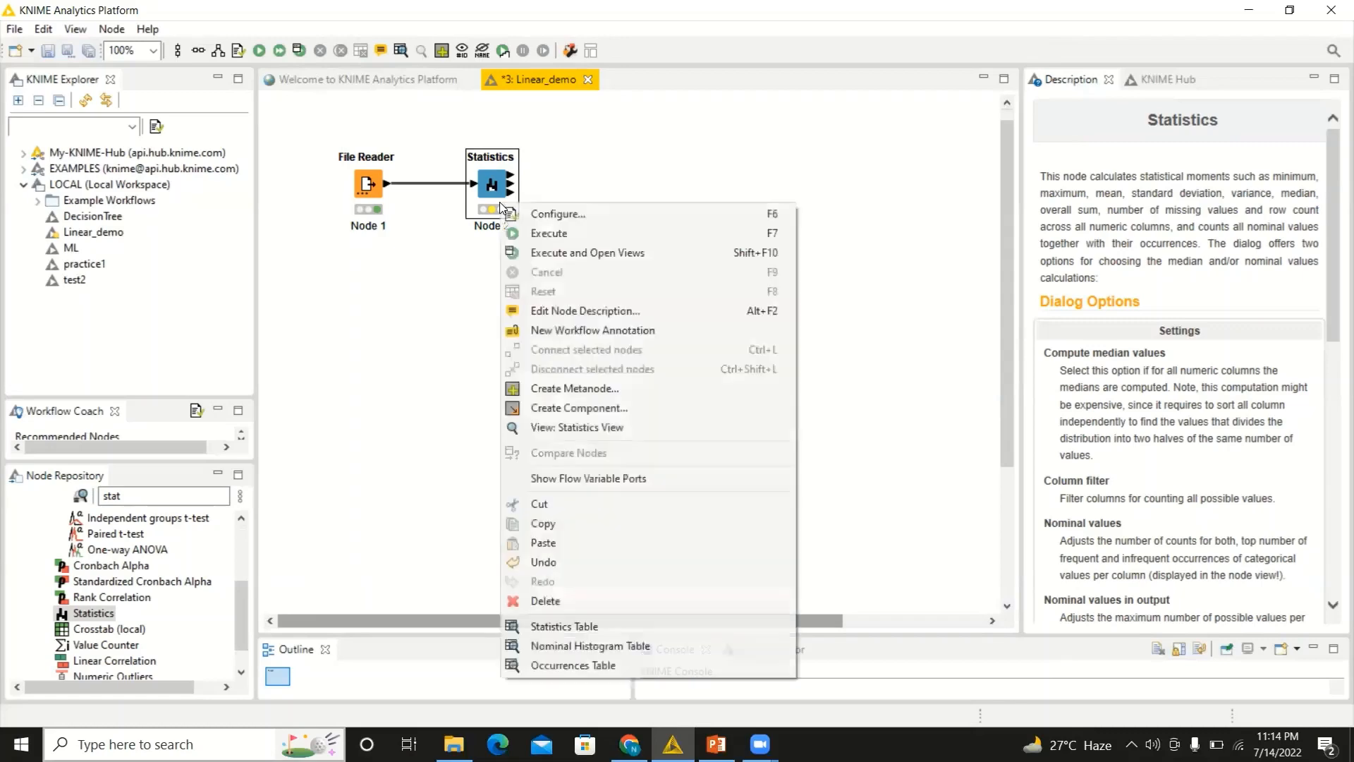
pyautogui.click(532, 252)
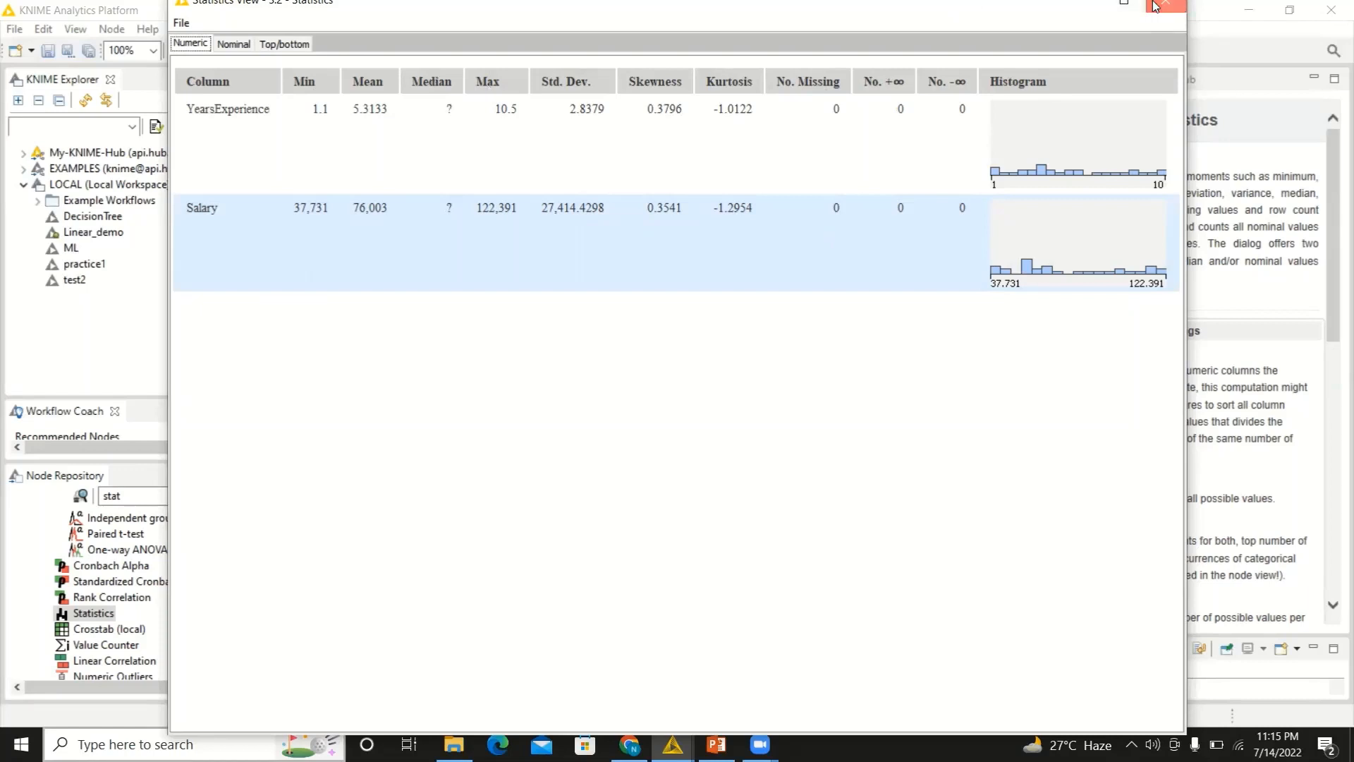
pyautogui.click(1155, 6)
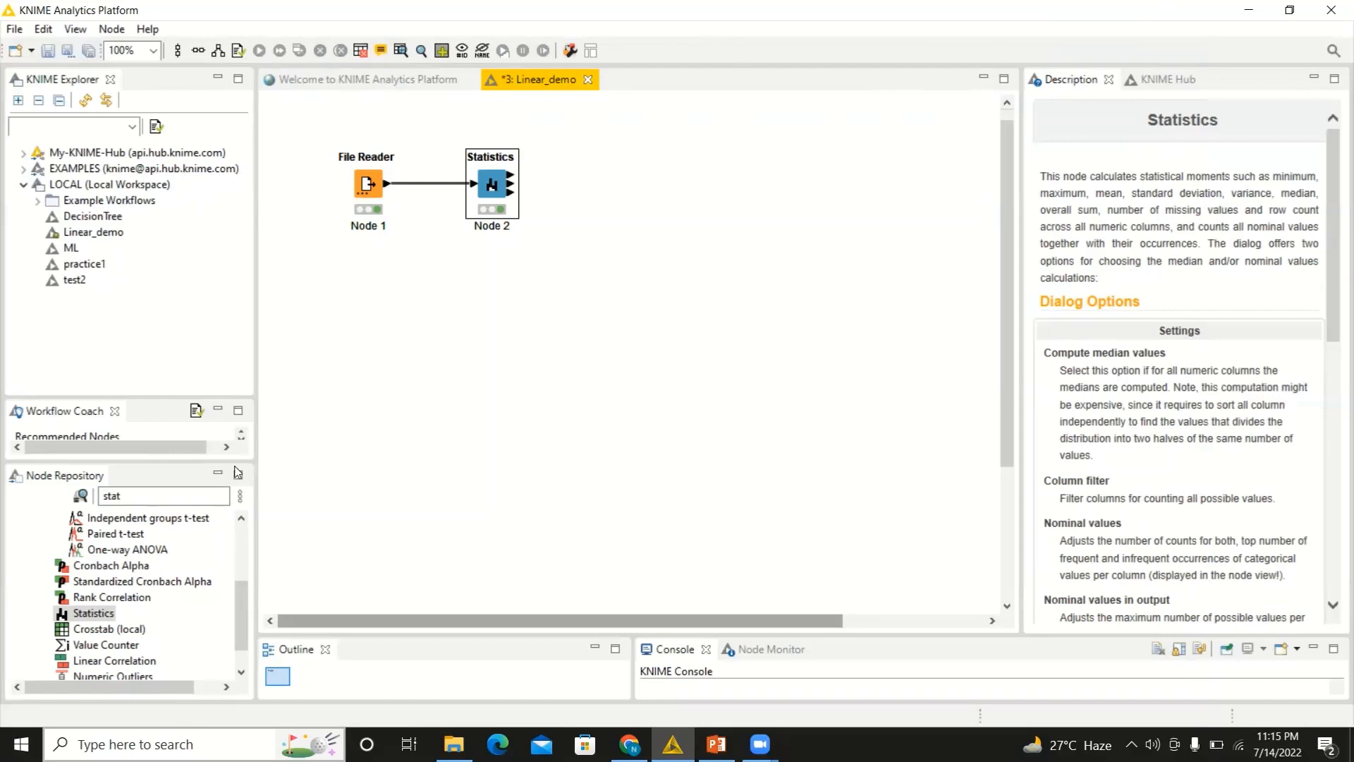
# - Find the Scatter Plot node by searching for "scatt", add it below the existing nodes, and connect the File Reader's output to its input
pyautogui.click(161, 495)
pyautogui.write('sc')
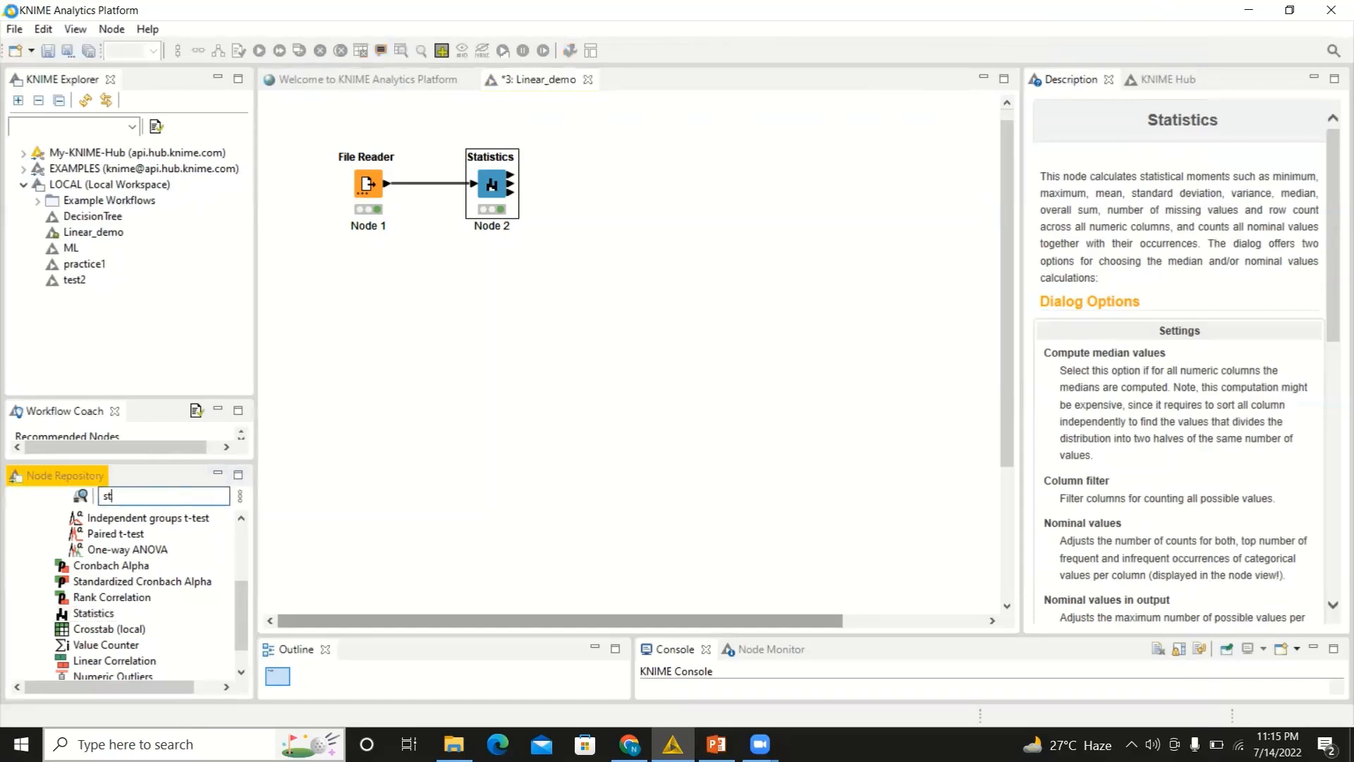
pyautogui.write('att')
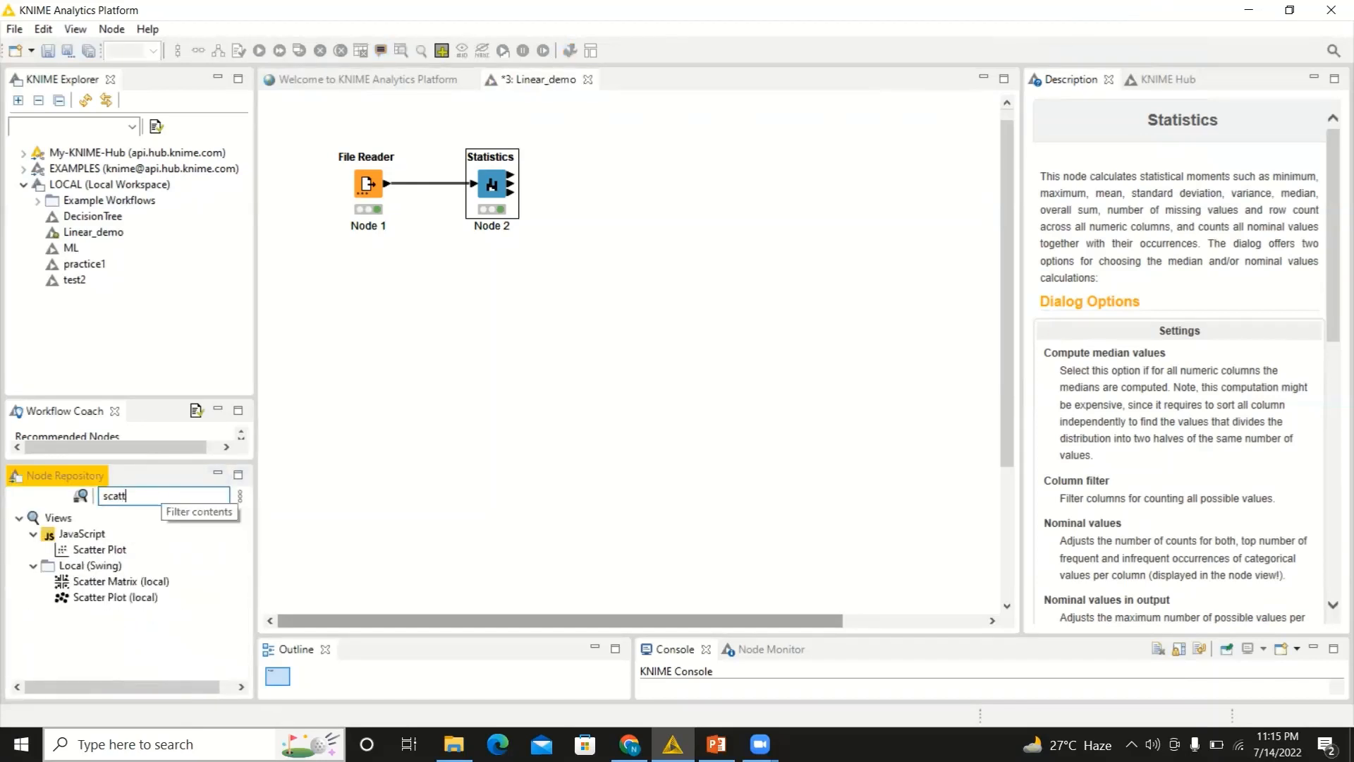
pyautogui.moveTo(111, 551); pyautogui.dragTo(469, 325)
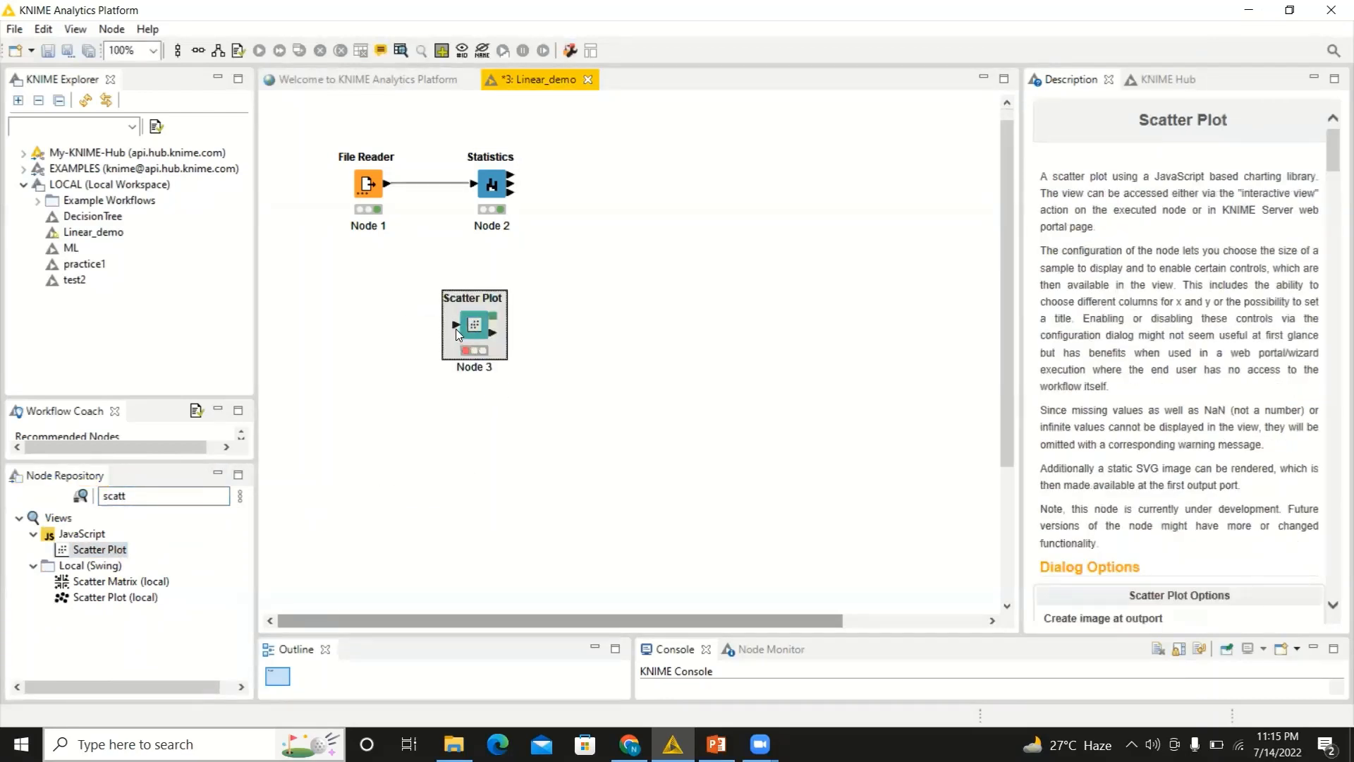
pyautogui.click(589, 301)
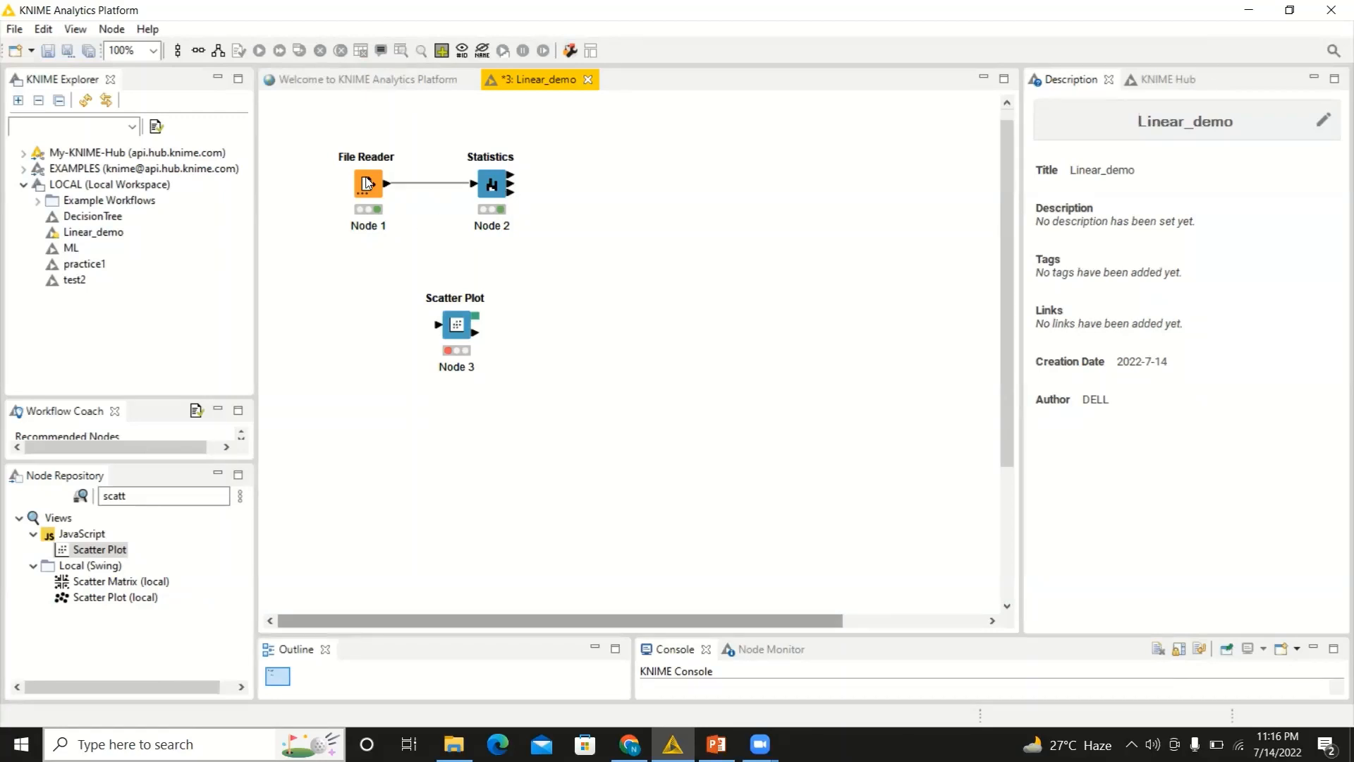
pyautogui.click(386, 189)
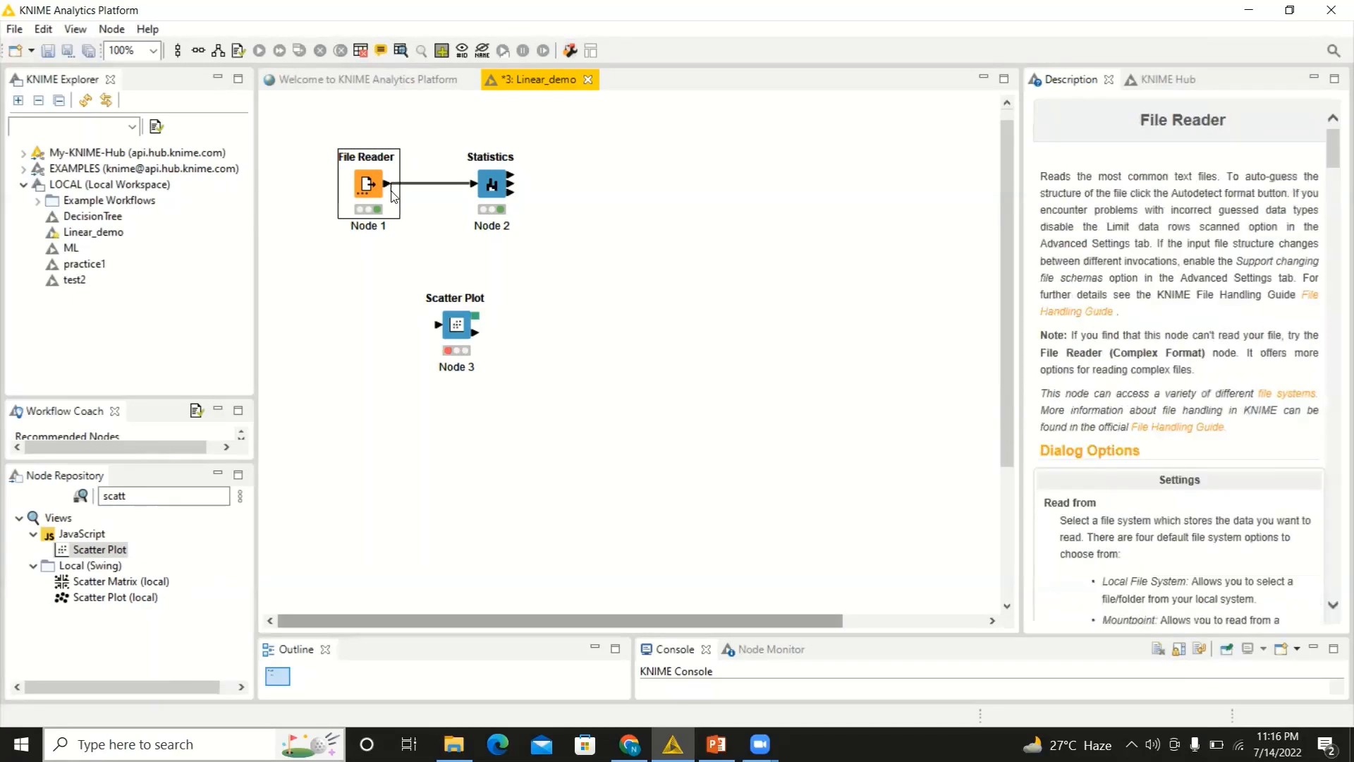
pyautogui.moveTo(389, 191); pyautogui.dragTo(439, 325)
# - Rearrange the nodes so the File Reader sits midway between Statistics above and Scatter Plot below
pyautogui.moveTo(460, 331); pyautogui.dragTo(513, 367)
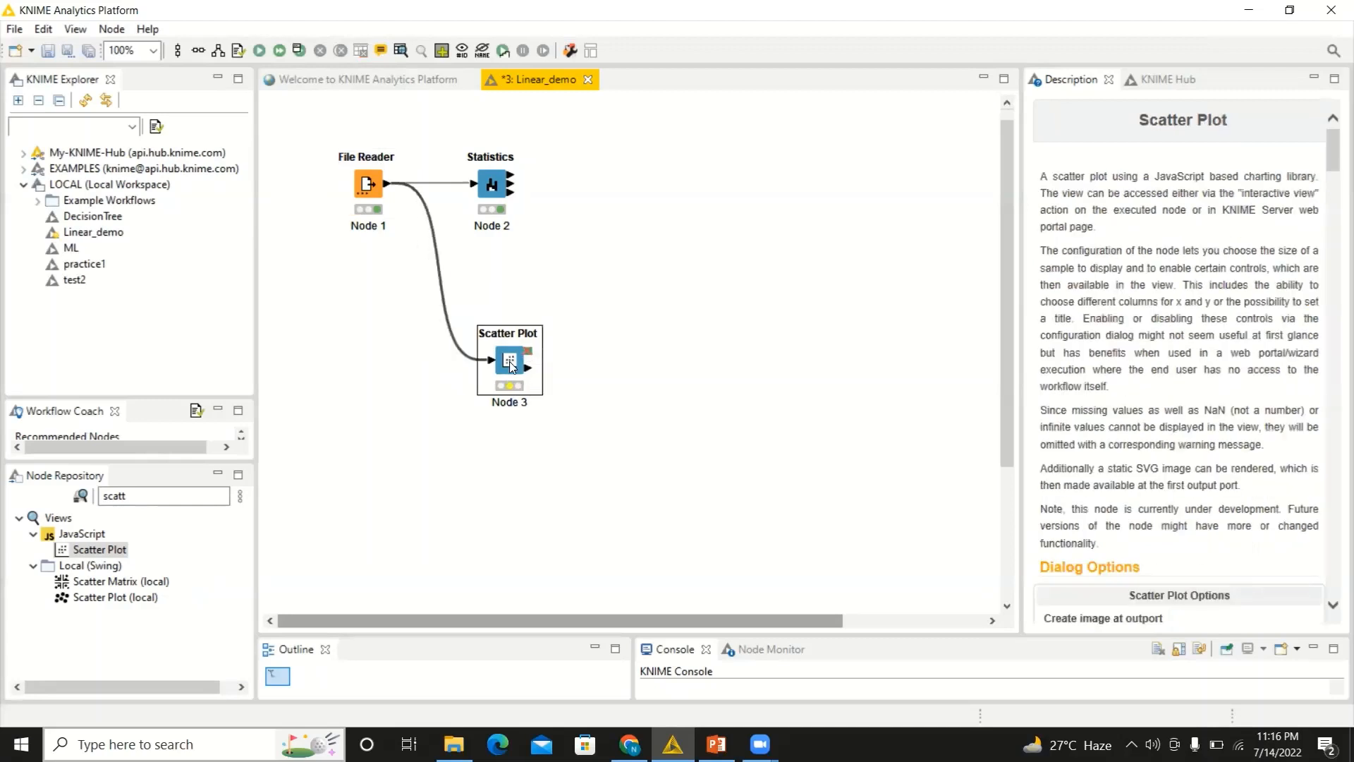
pyautogui.click(376, 191)
pyautogui.moveTo(381, 273); pyautogui.dragTo(381, 272)
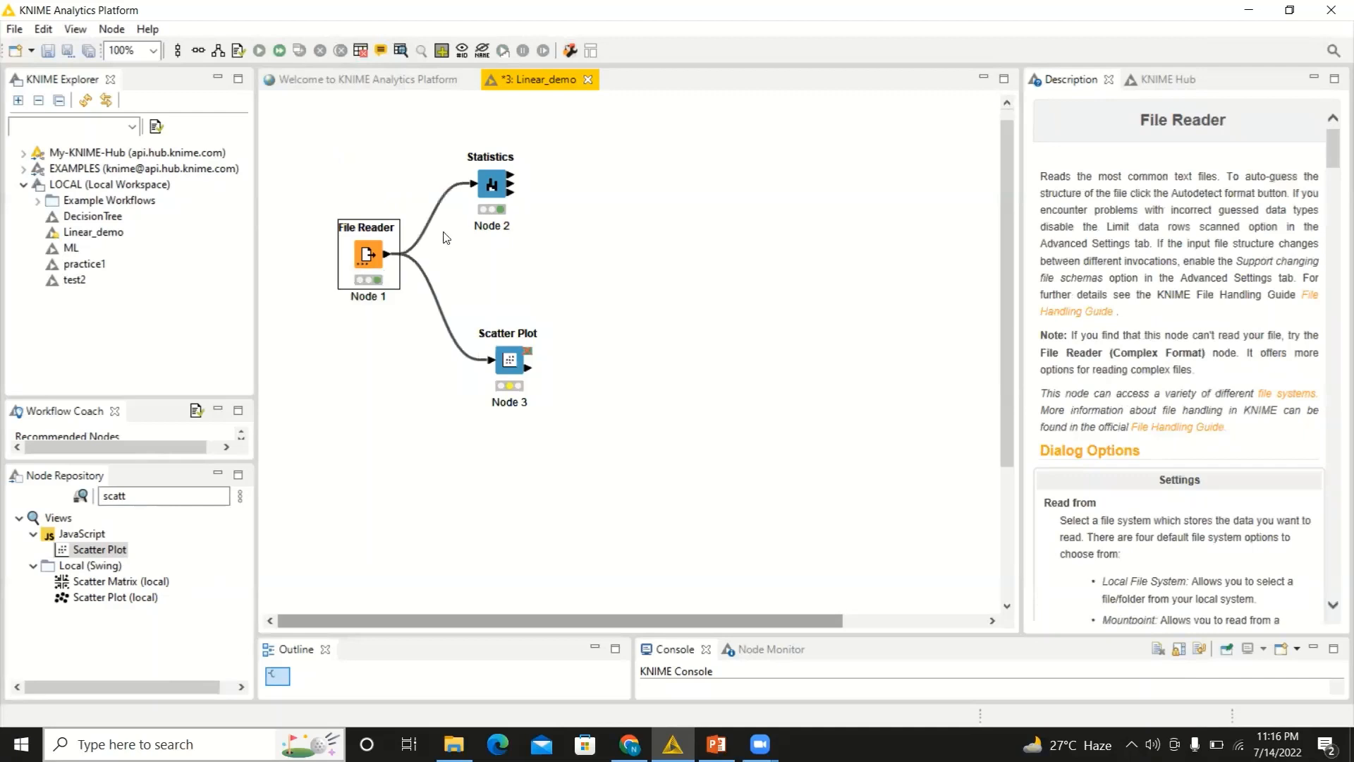
pyautogui.click(493, 189)
pyautogui.moveTo(514, 239); pyautogui.dragTo(514, 239)
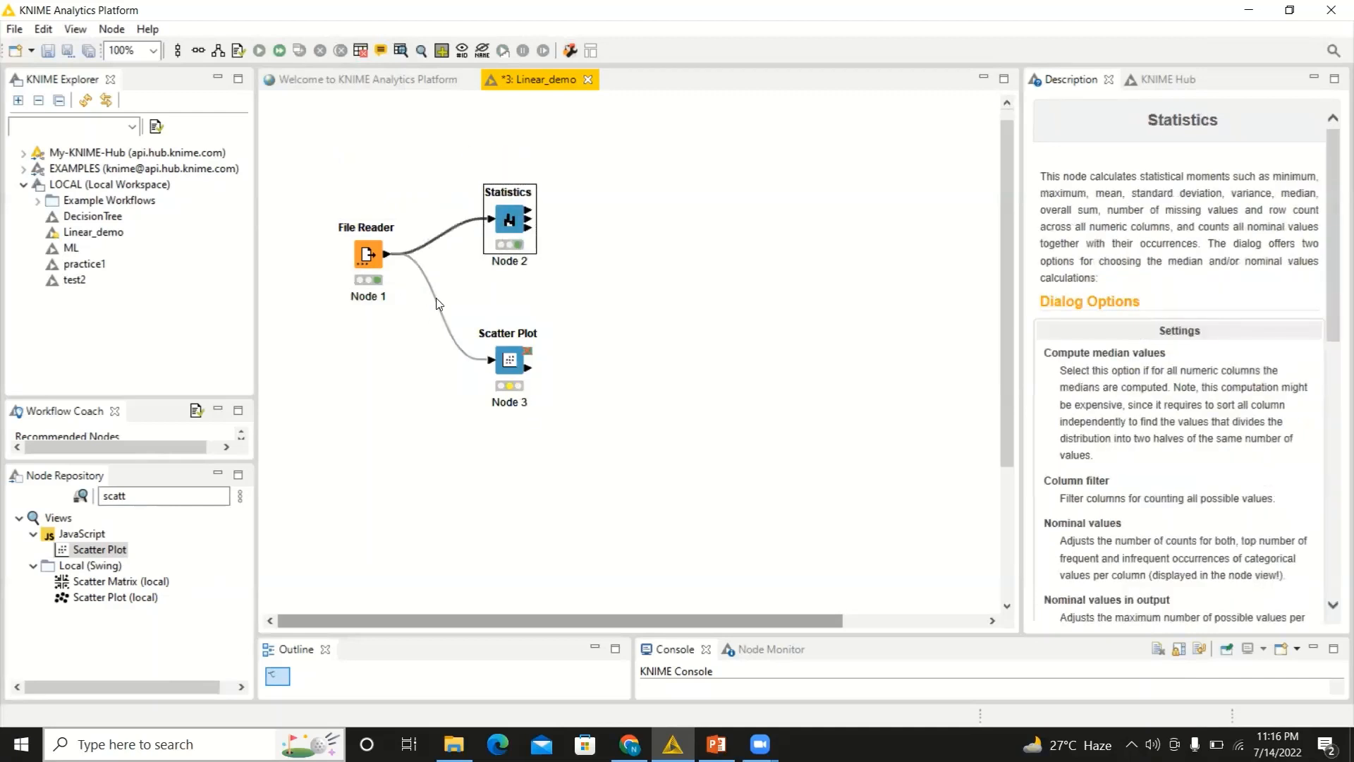
# - Configure the Scatter Plot node with YearsExperience on the x axis and Salary on the y axis
pyautogui.click(512, 368)
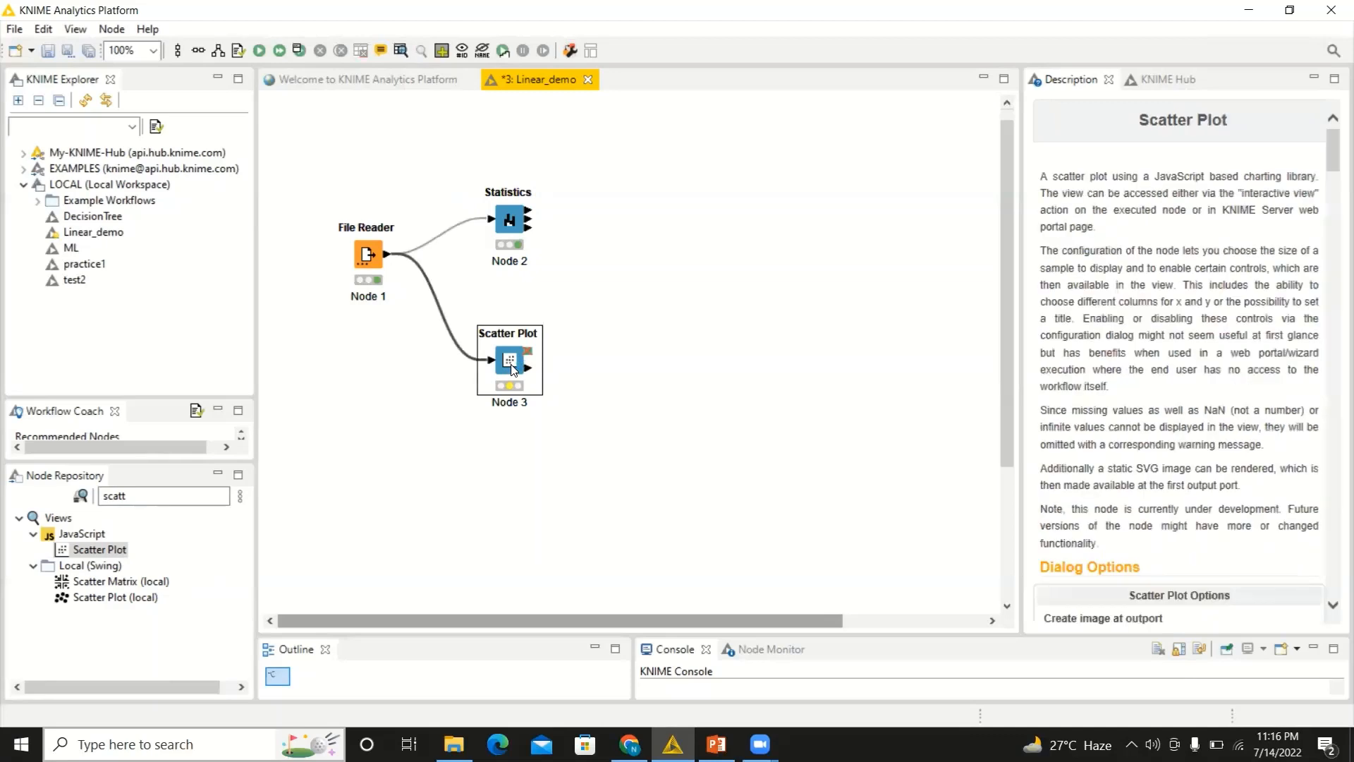
pyautogui.rightClick(512, 368)
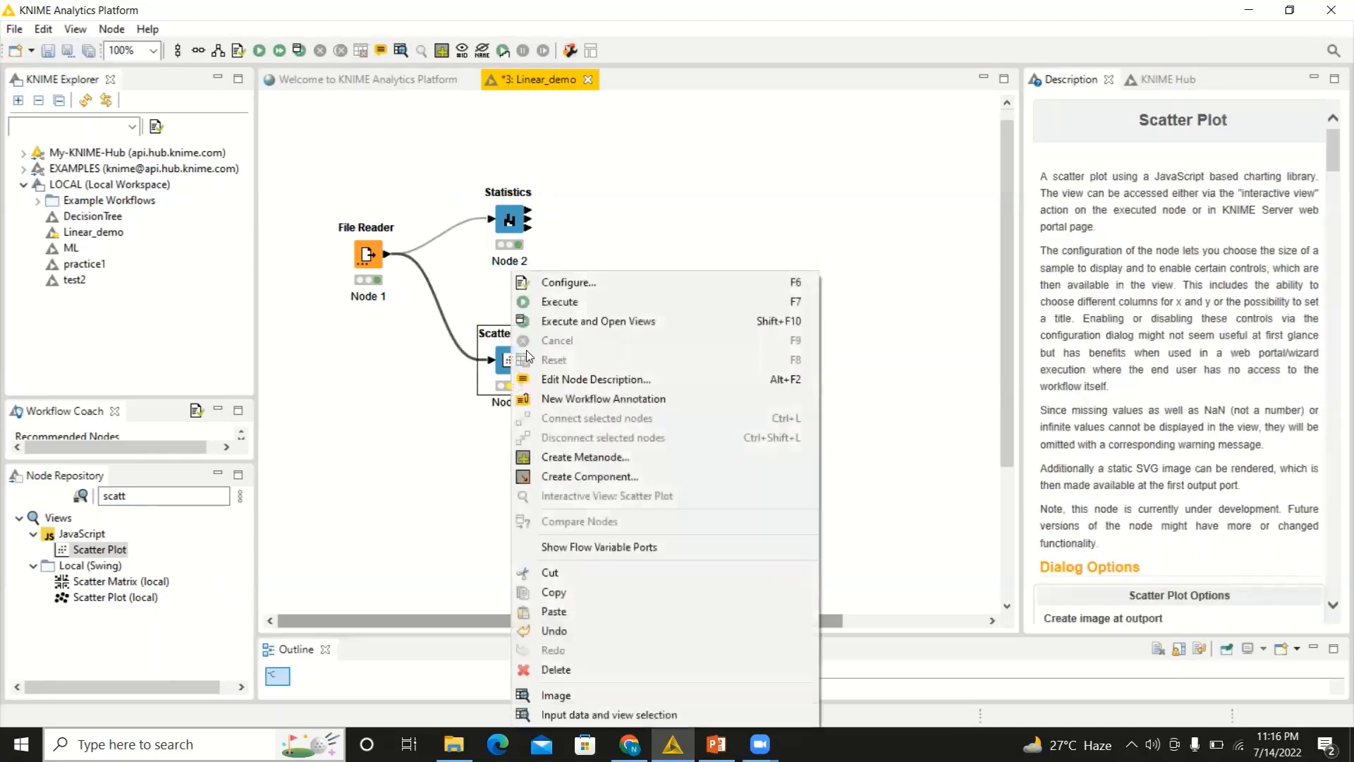
pyautogui.click(557, 282)
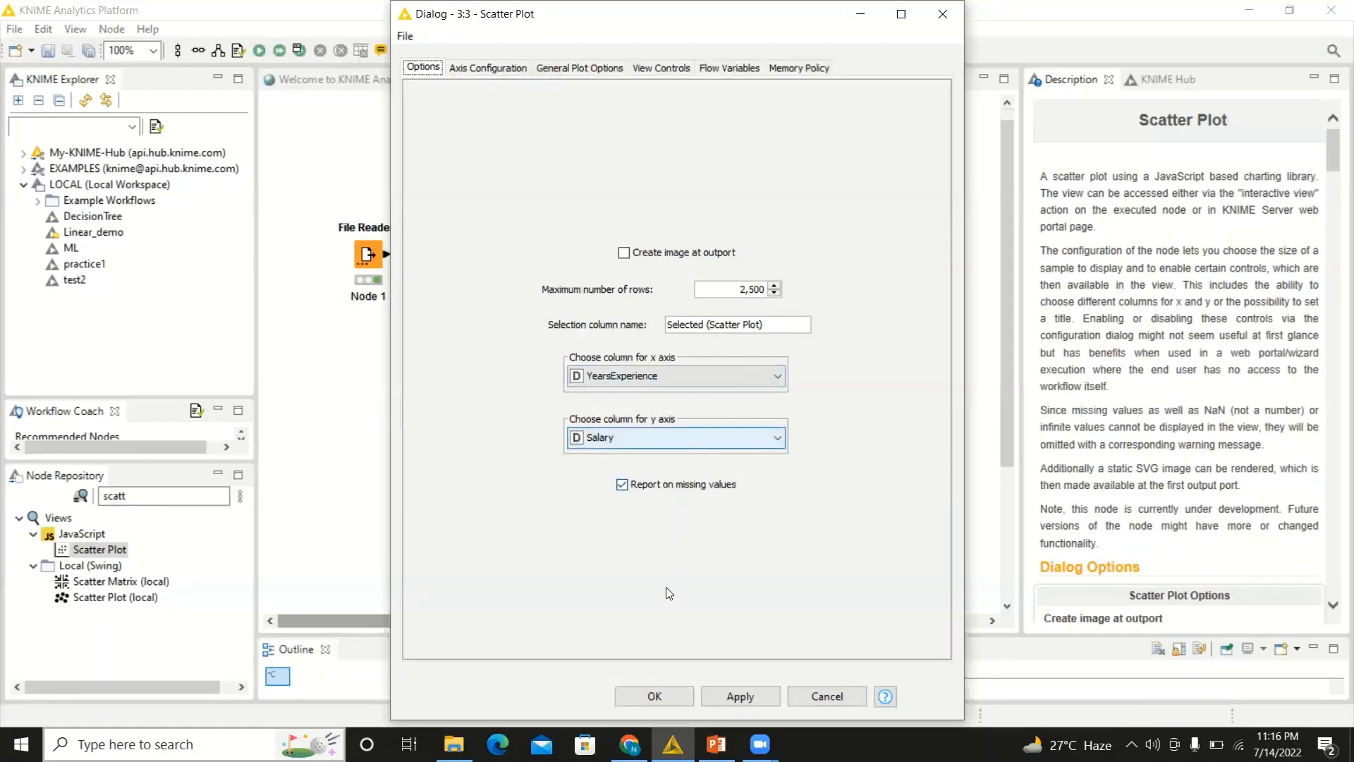
pyautogui.click(660, 694)
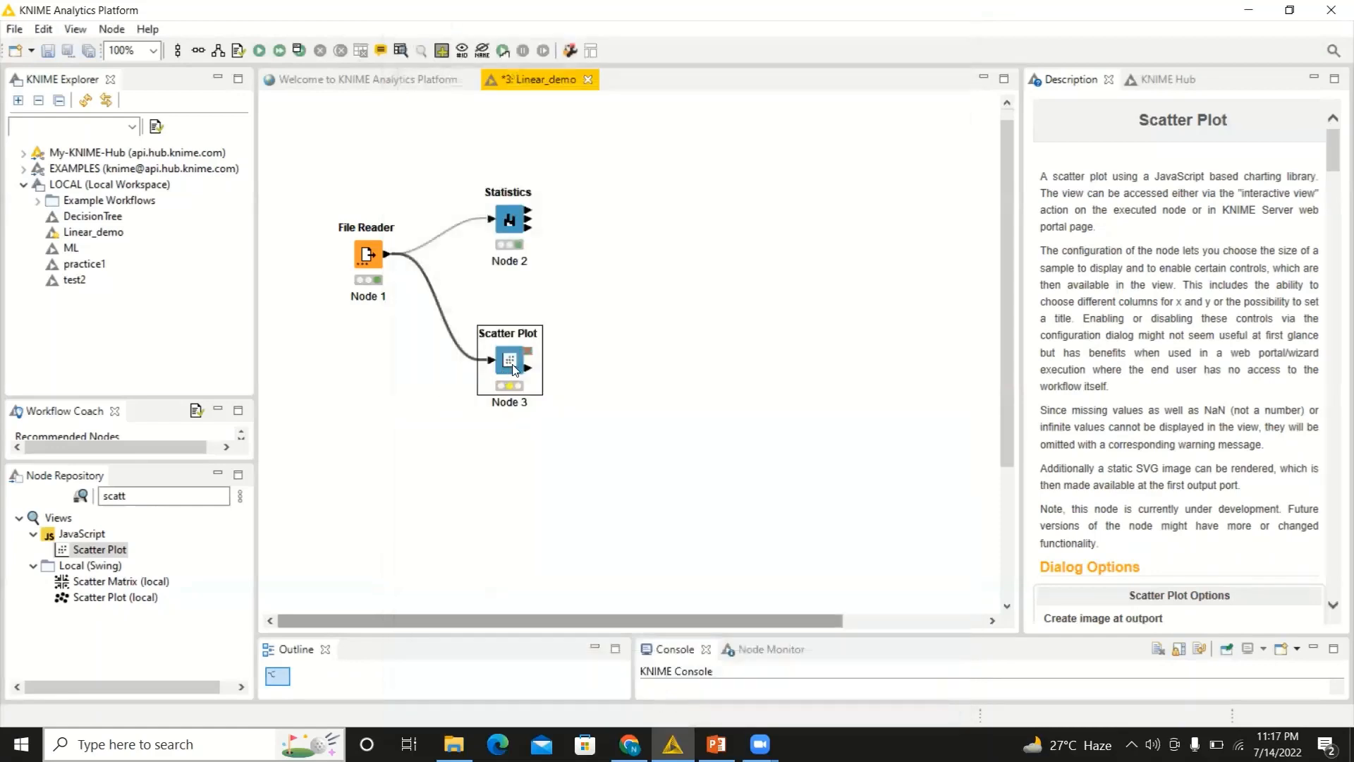
# - Execute the Scatter Plot node with its view open, examine the plot and its column settings, and close the view
pyautogui.rightClick(513, 368)
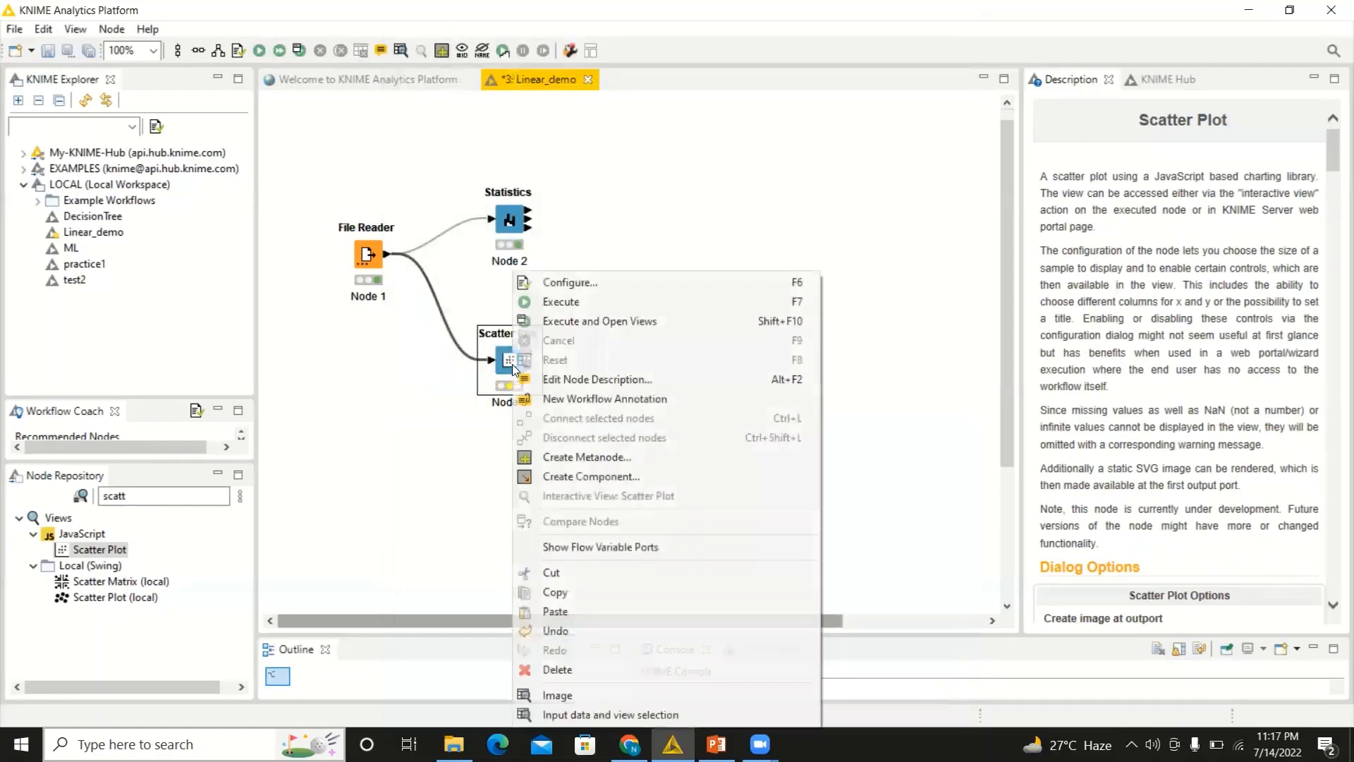
pyautogui.click(591, 321)
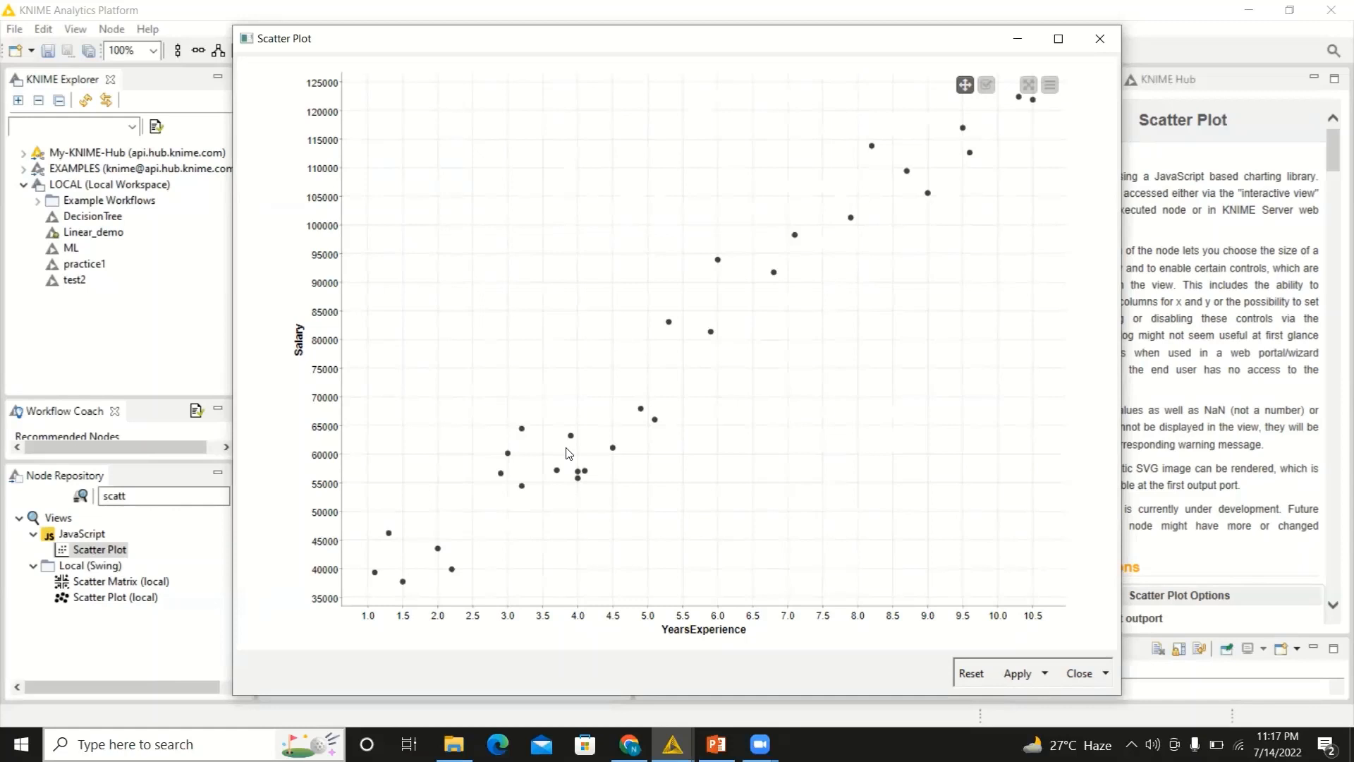
pyautogui.click(1049, 84)
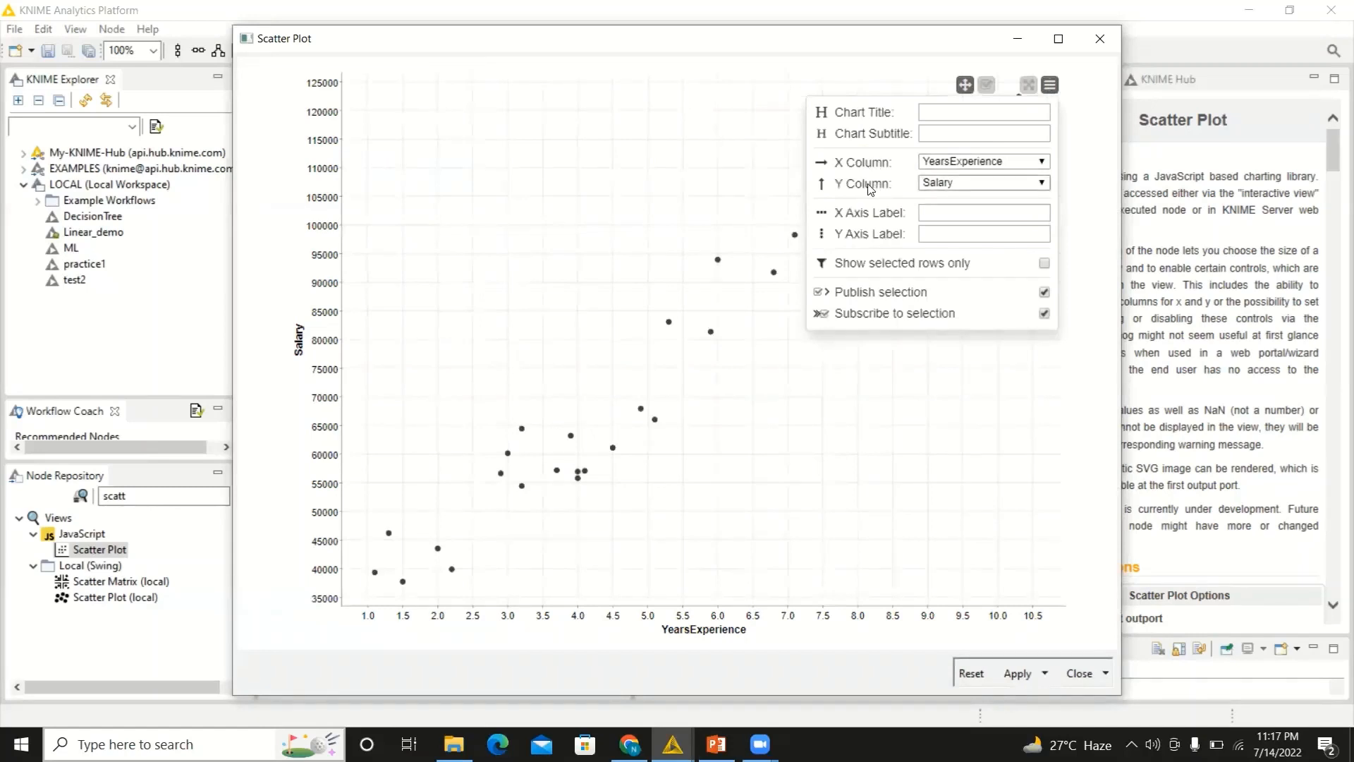
pyautogui.click(1099, 41)
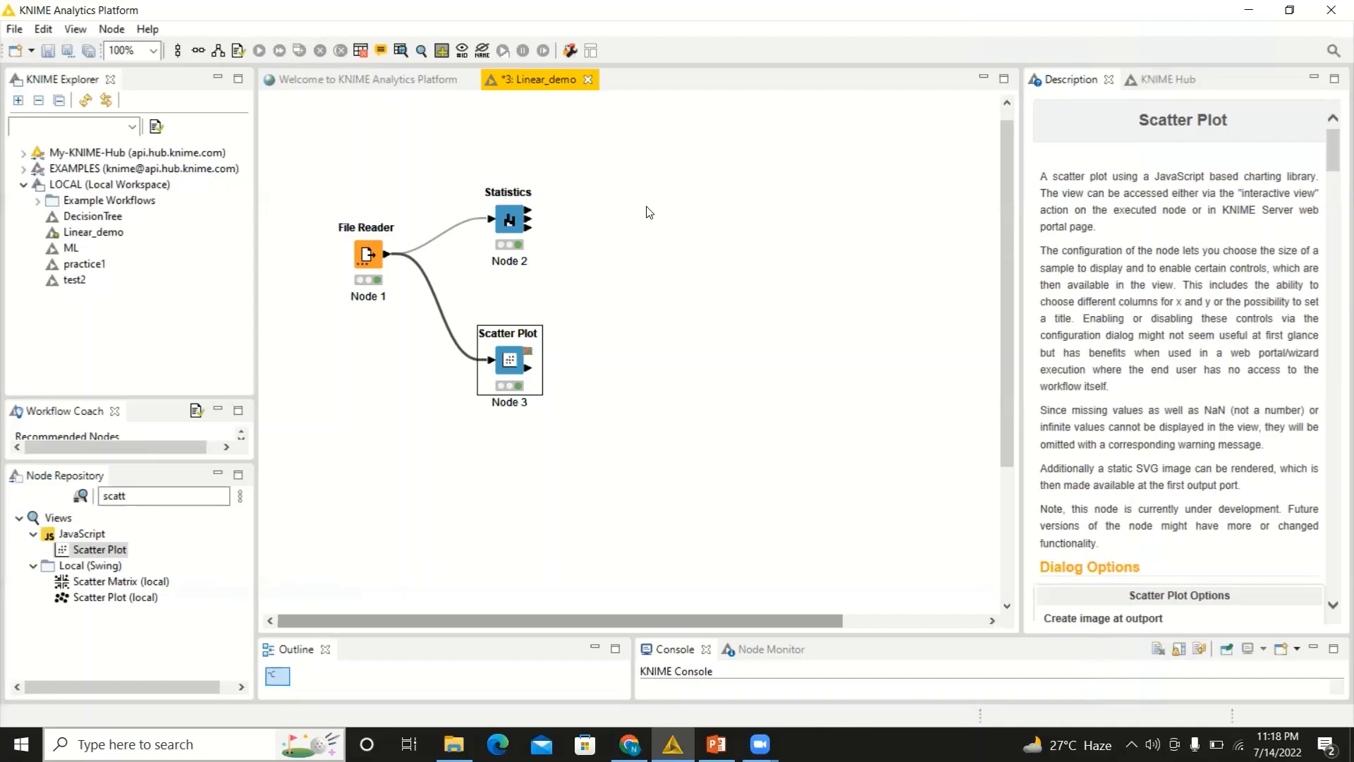
# - Find the JavaScript-free Partitioning node by searching for "parti" and add it above the Statistics node
pyautogui.doubleClick(143, 497)
pyautogui.write('parti')
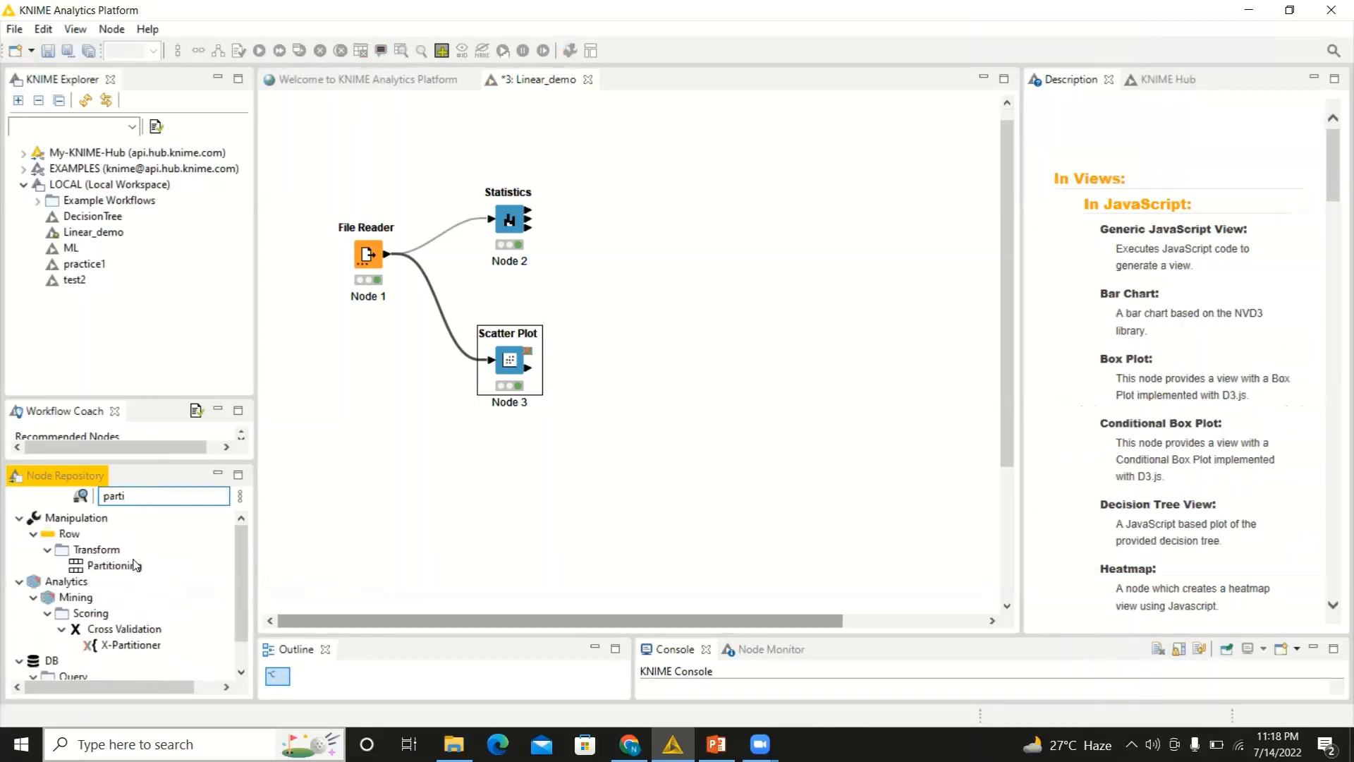
pyautogui.moveTo(131, 565); pyautogui.dragTo(511, 149)
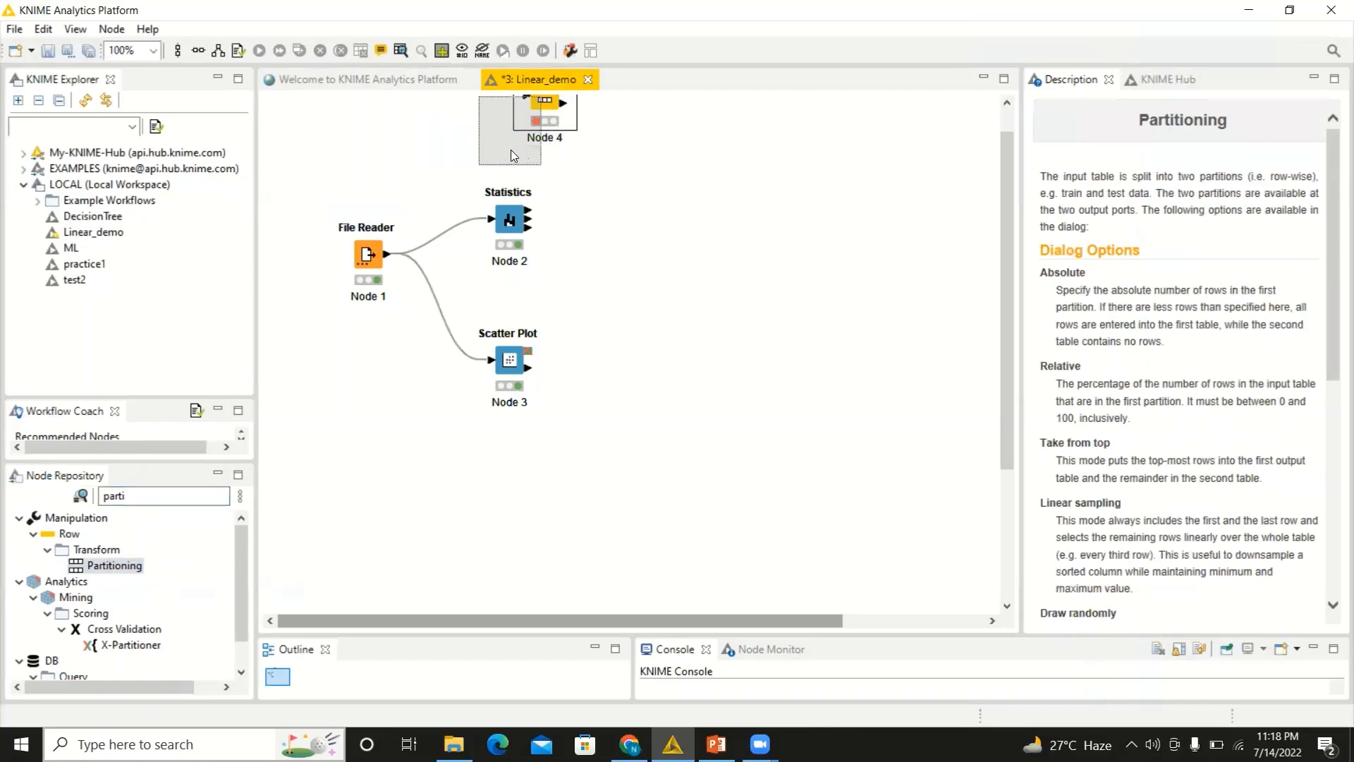
# - Space out the node column by moving Scatter Plot and Statistics down and placing Partitioning above them
pyautogui.click(515, 351)
pyautogui.moveTo(514, 350); pyautogui.dragTo(515, 403)
pyautogui.click(513, 219)
pyautogui.moveTo(512, 219); pyautogui.dragTo(509, 290)
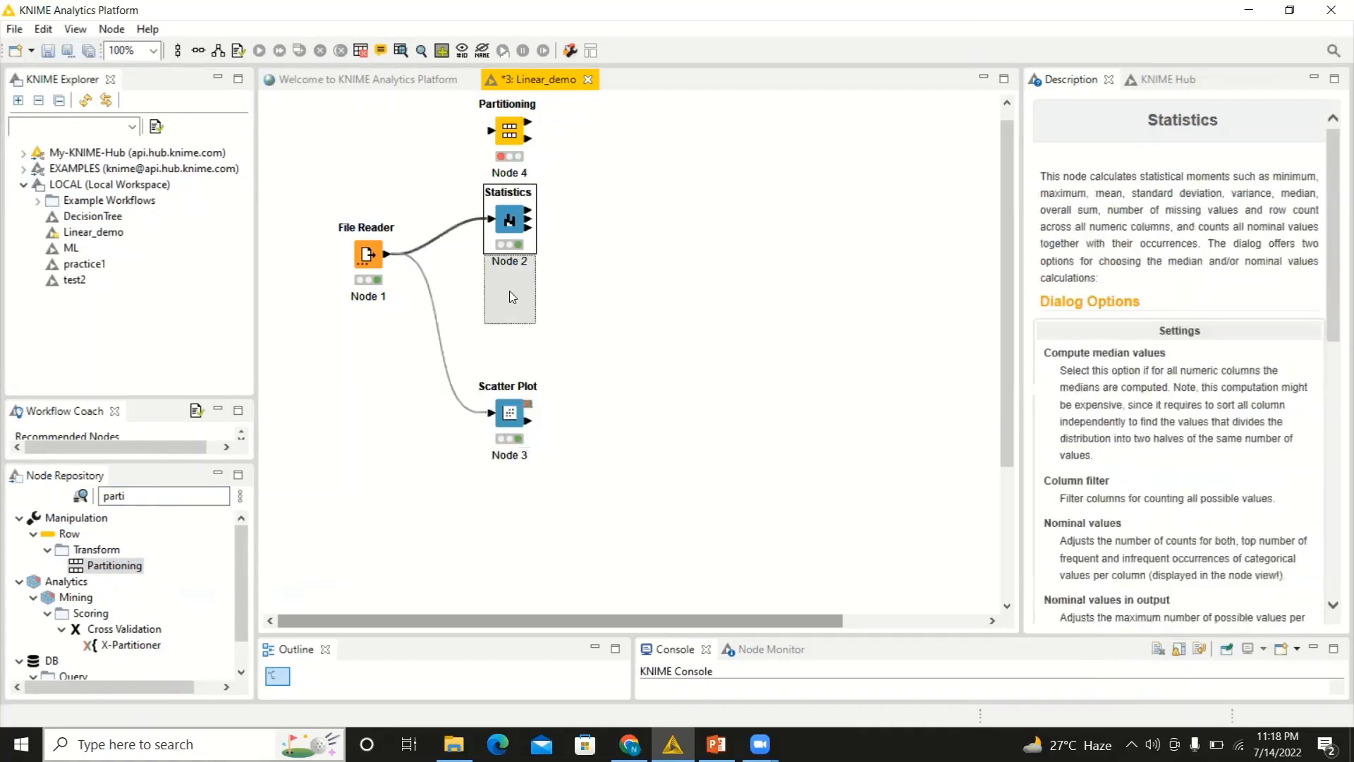
pyautogui.click(515, 170)
pyautogui.moveTo(514, 175); pyautogui.dragTo(514, 210)
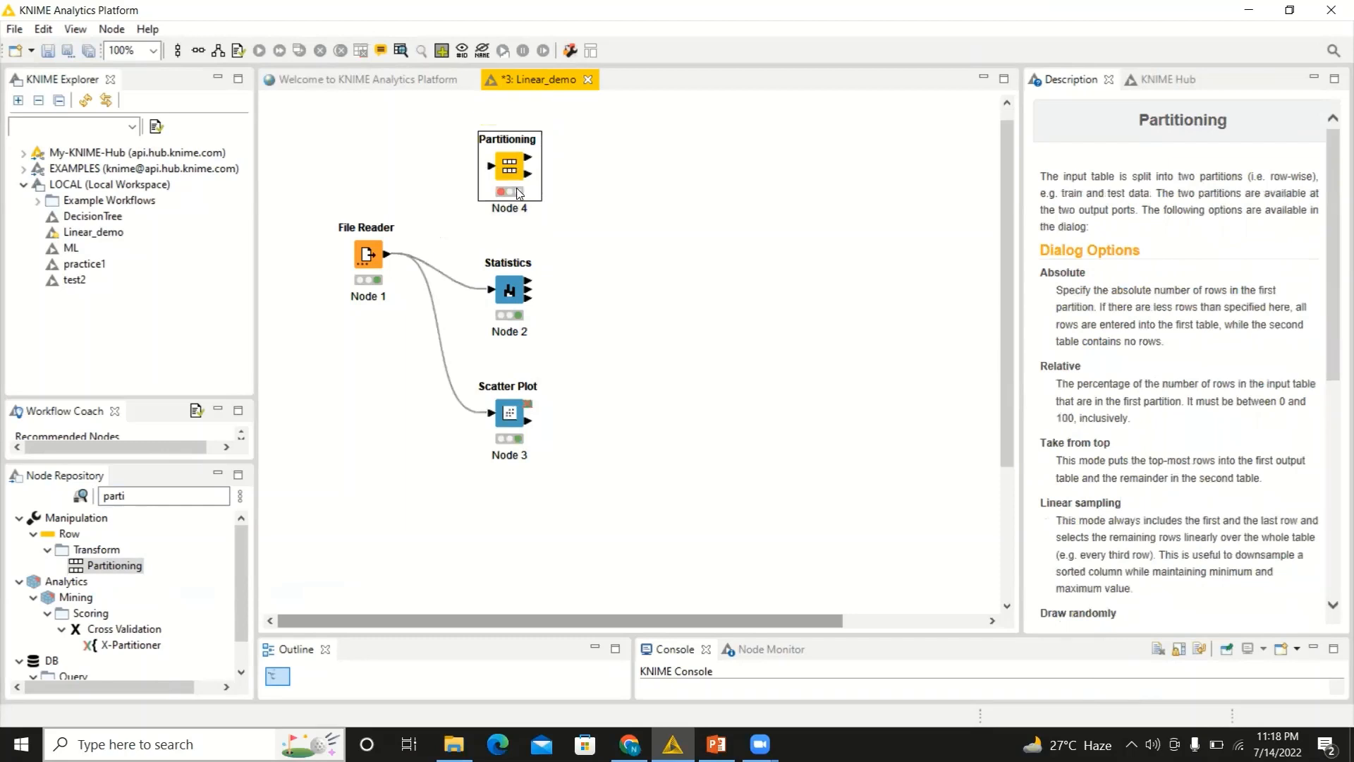
# - Move the File Reader level with the Statistics node and connect its output to the Partitioning node's input
pyautogui.click(363, 264)
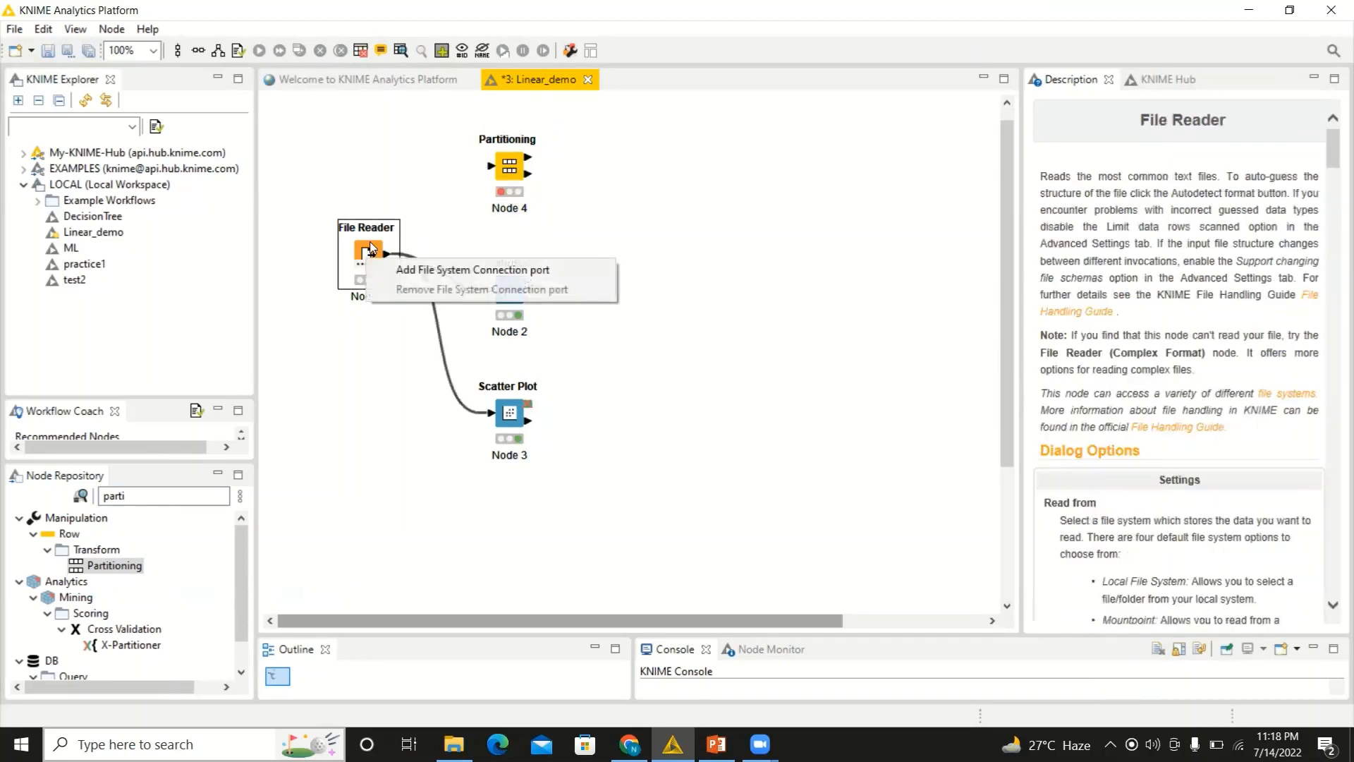
pyautogui.click(353, 268)
pyautogui.moveTo(348, 277); pyautogui.dragTo(338, 292)
pyautogui.moveTo(376, 243); pyautogui.dragTo(493, 167)
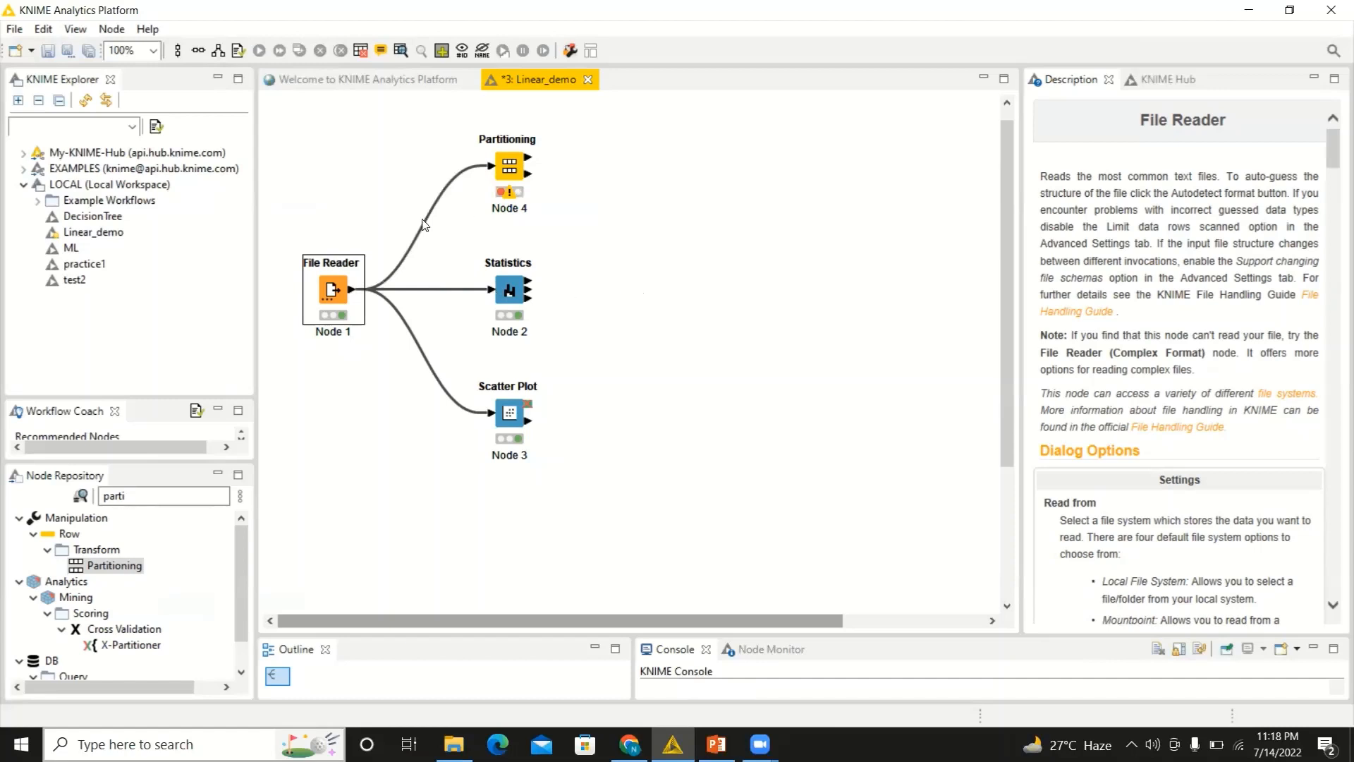
# - Configure the Partitioning node with a relative first partition size of 80% and linear sampling
pyautogui.rightClick(514, 173)
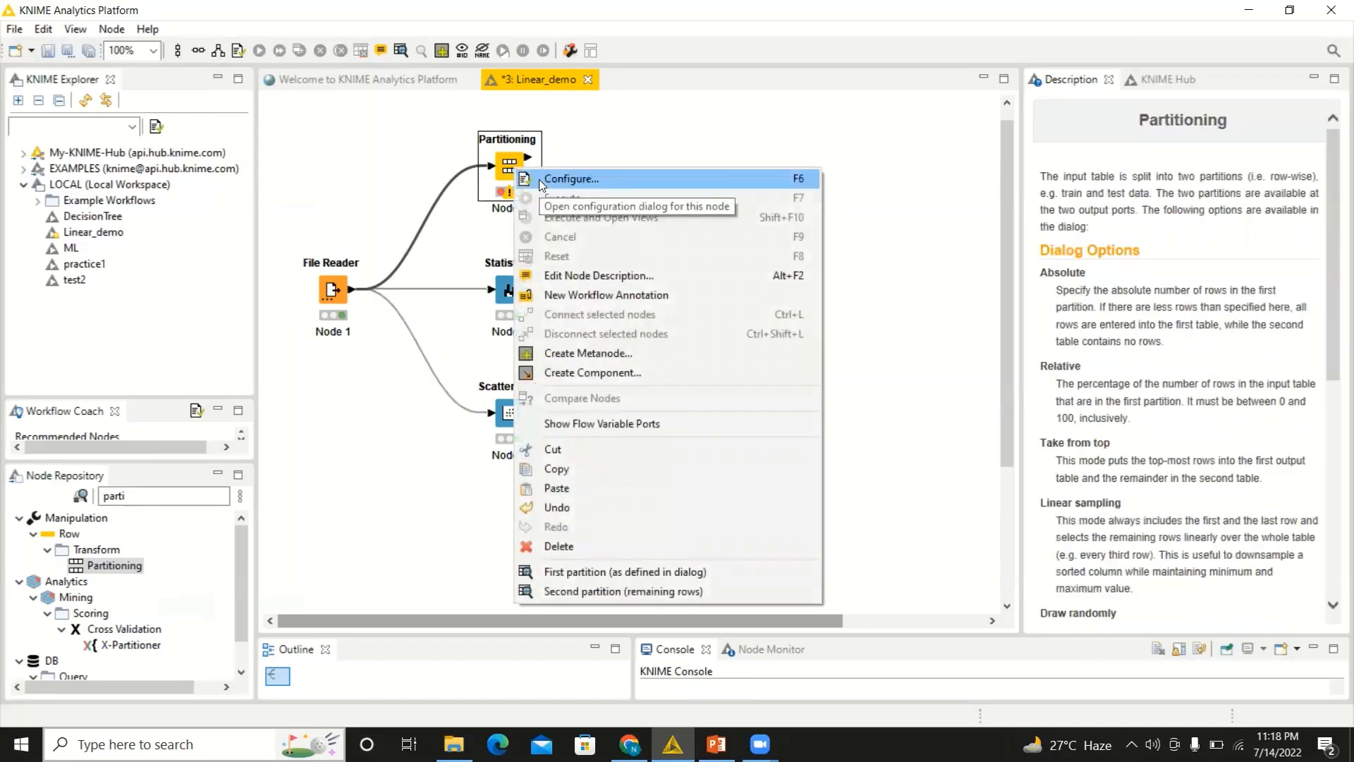
pyautogui.click(540, 180)
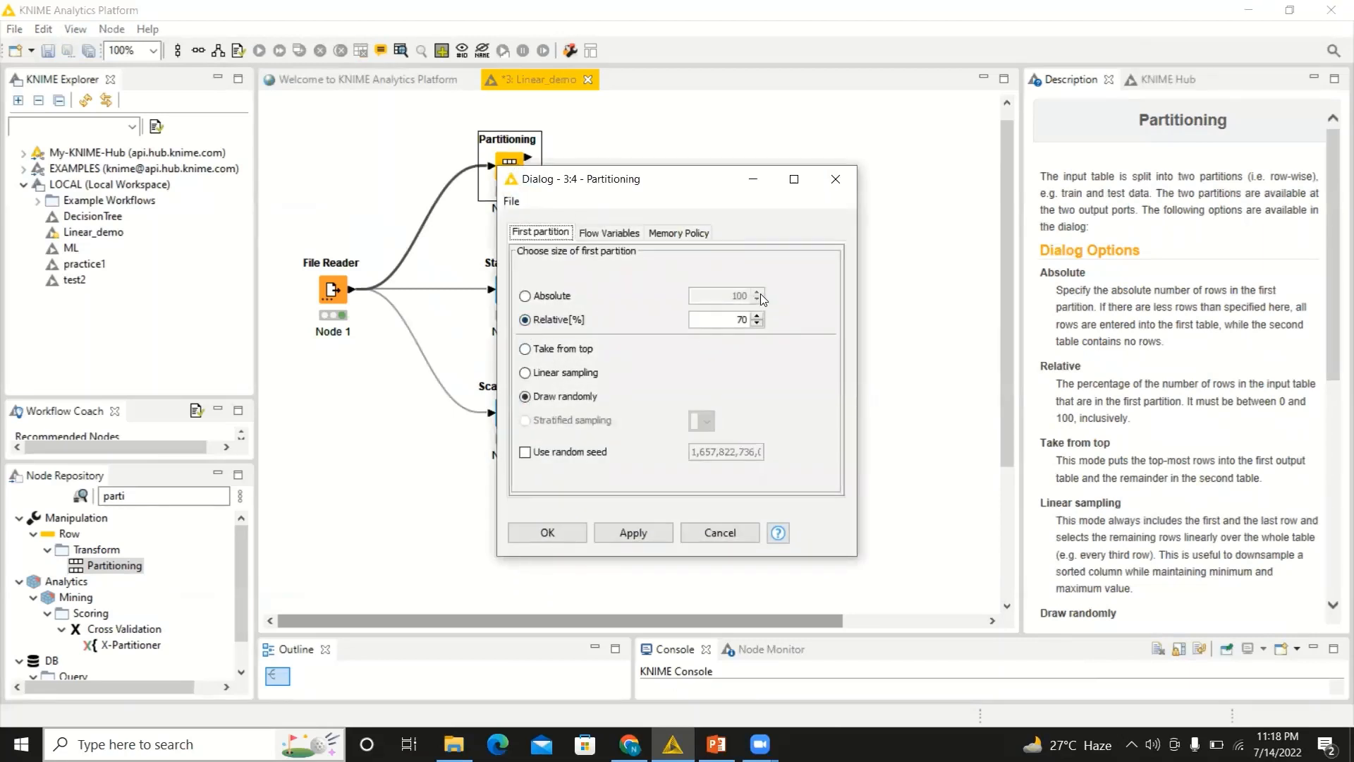
pyautogui.click(525, 296)
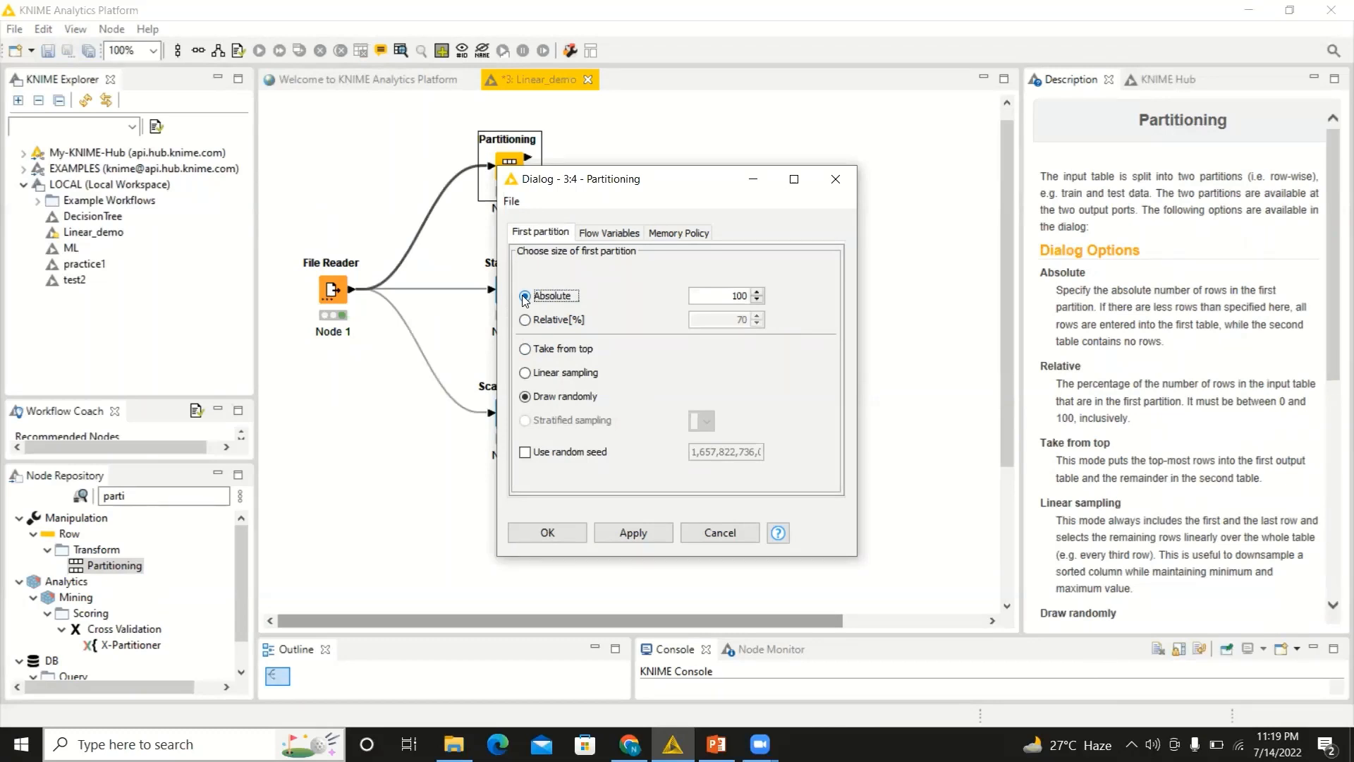
pyautogui.click(525, 319)
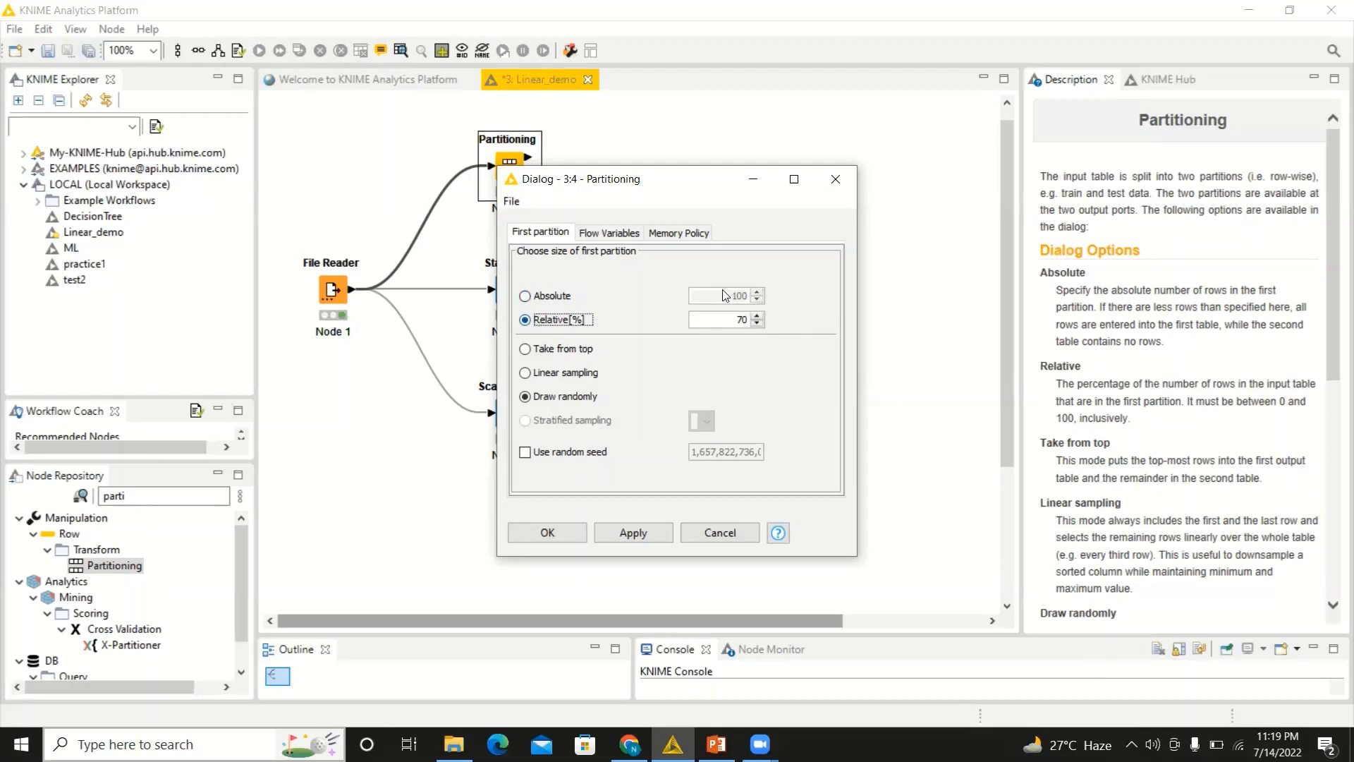
pyautogui.click(758, 316)
pyautogui.click(757, 316)
pyautogui.click(757, 316)
pyautogui.click(757, 316)
pyautogui.click(757, 316)
pyautogui.click(757, 316)
pyautogui.click(568, 374)
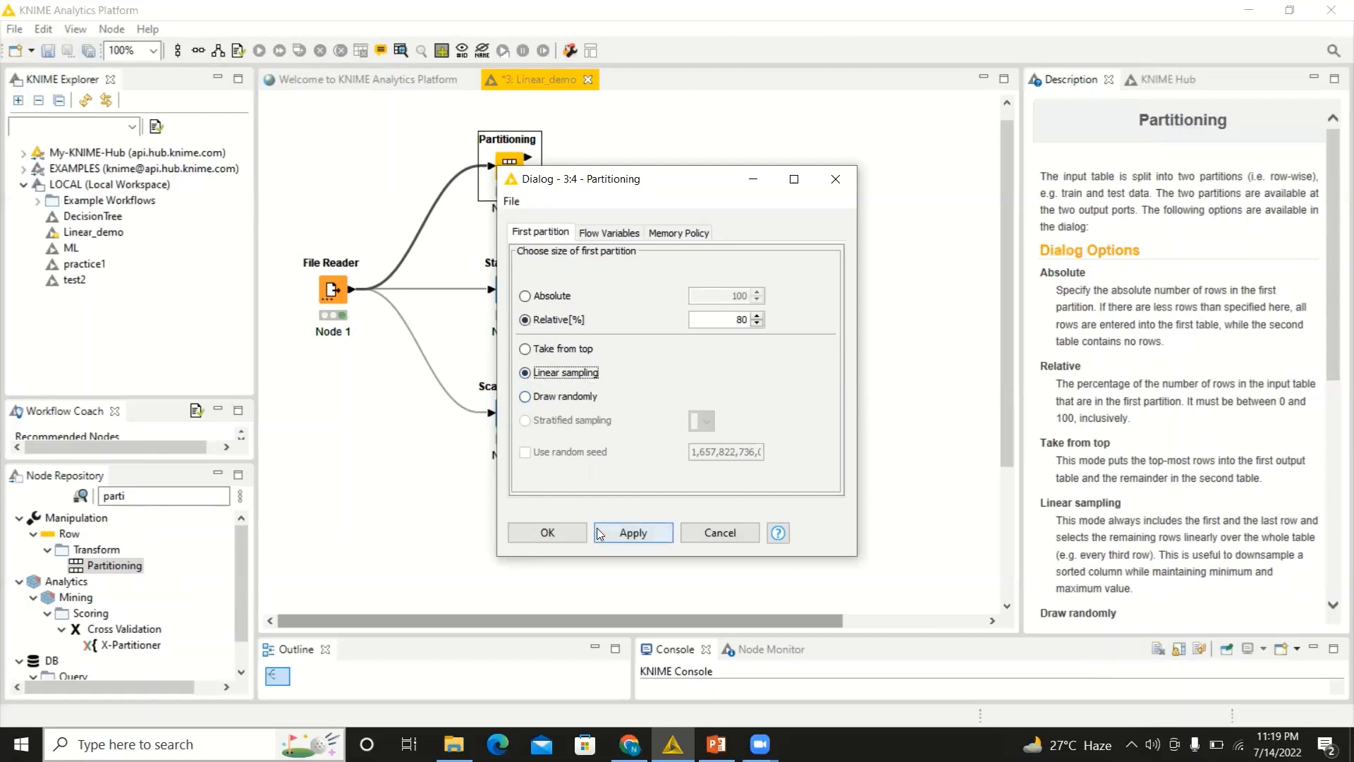
pyautogui.click(547, 532)
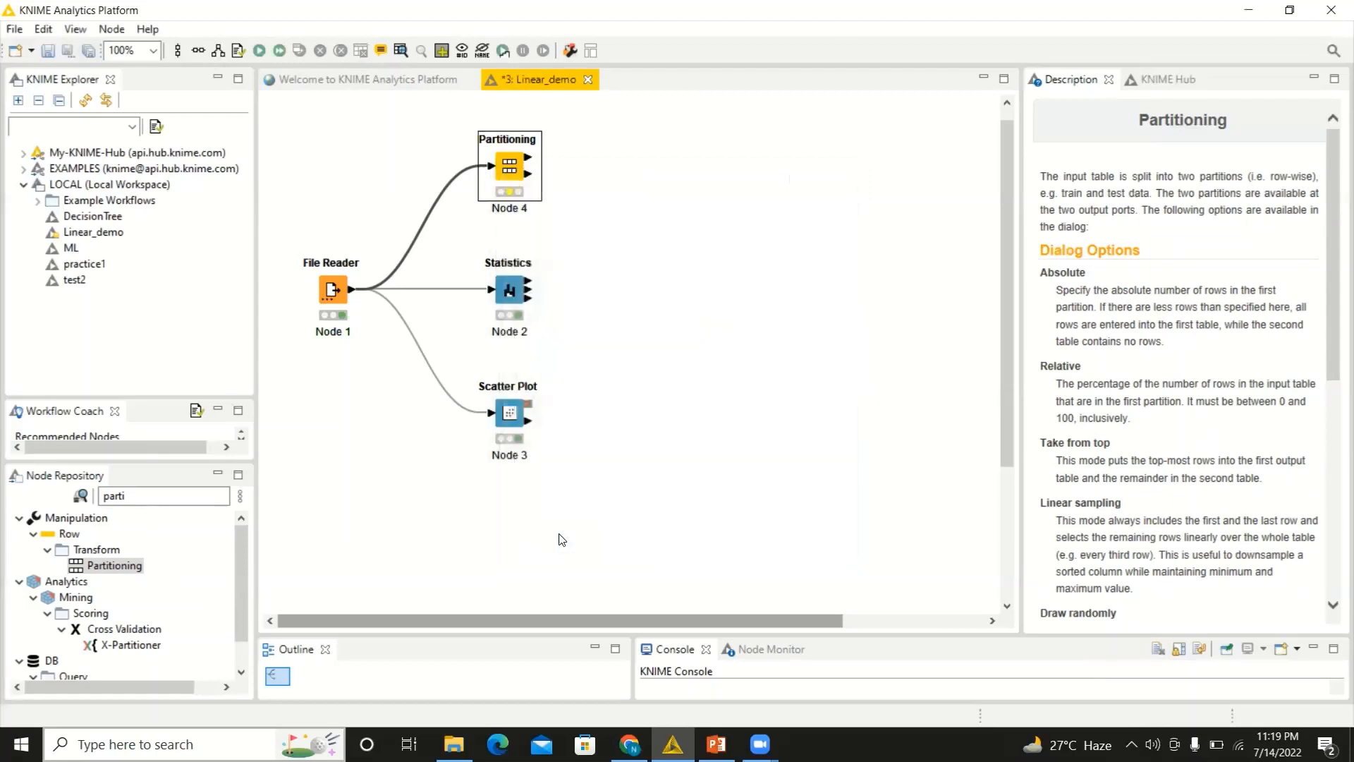
# - Execute the Partitioning node, and check the File Reader's full file table for comparison
pyautogui.rightClick(510, 179)
pyautogui.click(552, 210)
pyautogui.rightClick(512, 178)
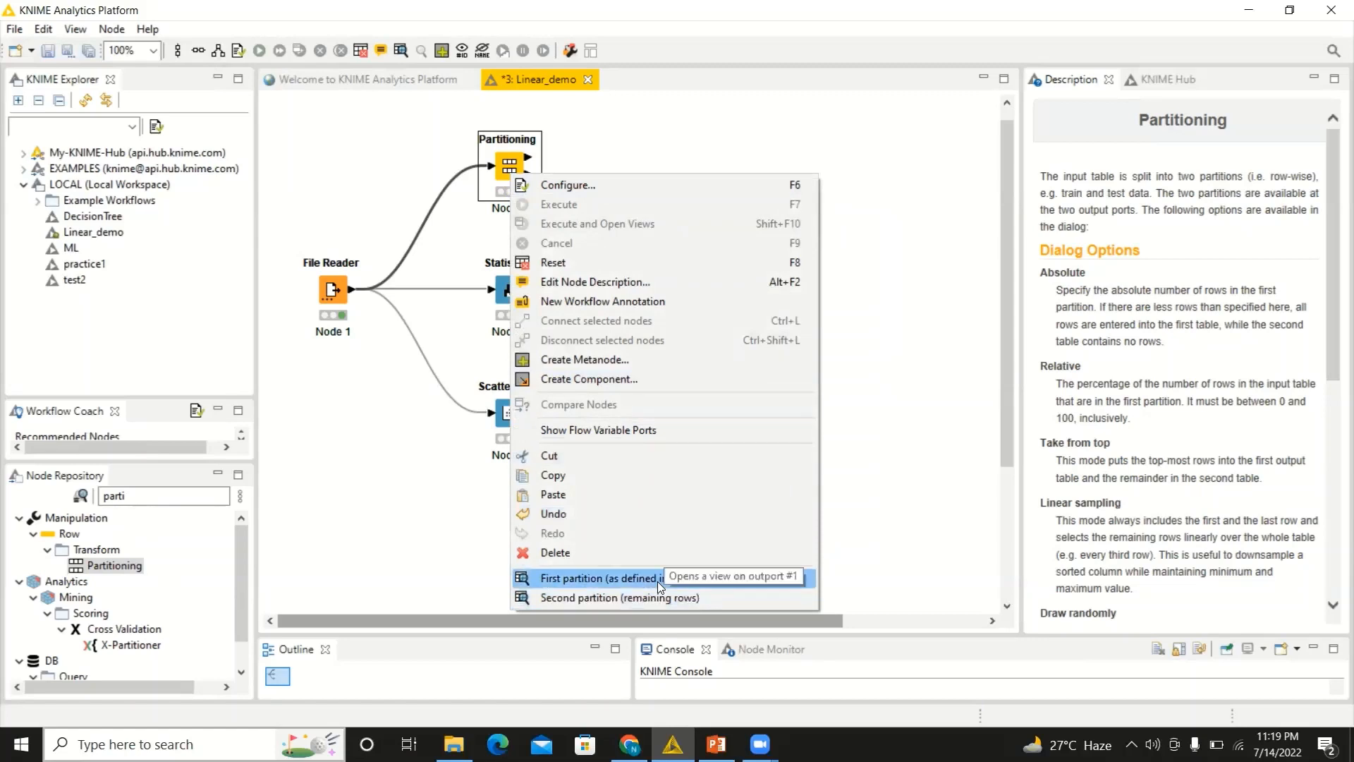
pyautogui.click(324, 301)
pyautogui.rightClick(334, 277)
pyautogui.click(457, 713)
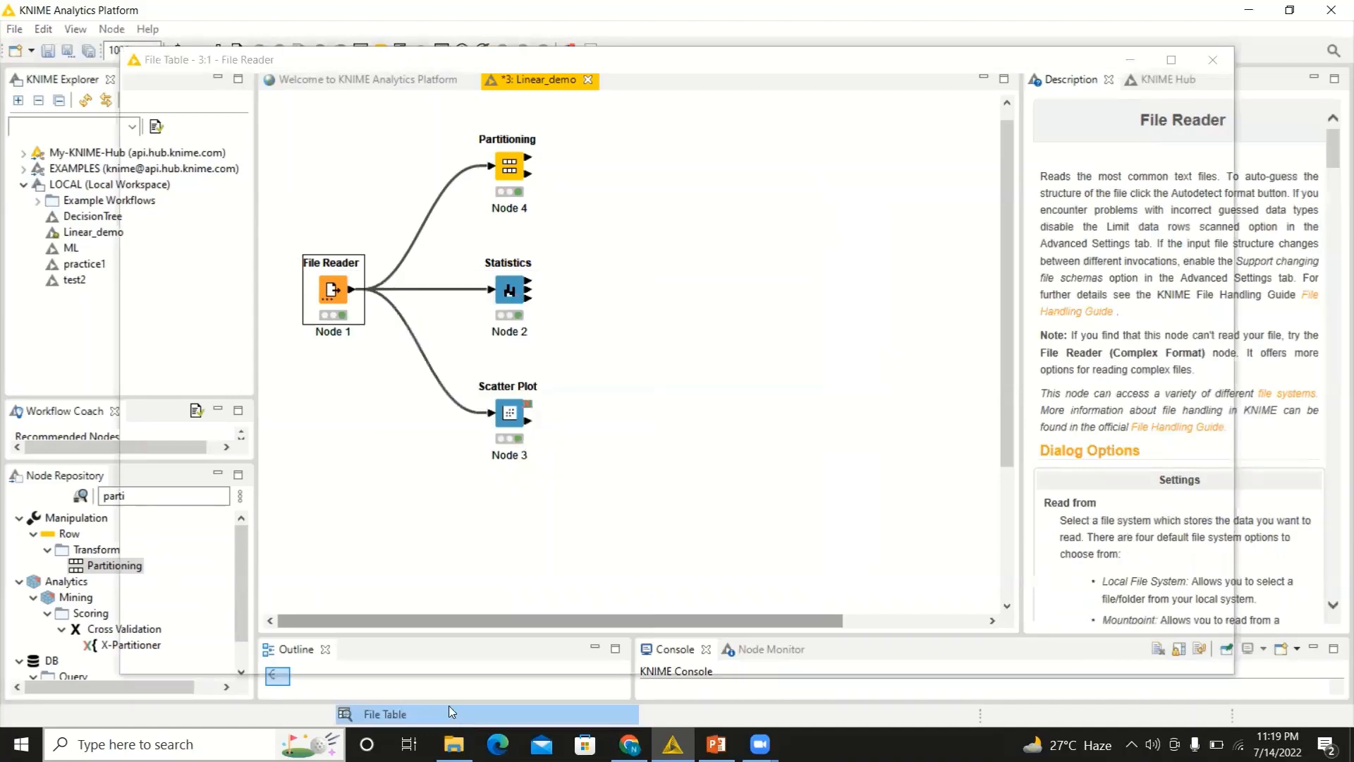
pyautogui.click(1193, 66)
# - Open the Partitioning node's first partition table, examine its rows and row count, and close it
pyautogui.click(505, 413)
pyautogui.rightClick(504, 412)
pyautogui.click(503, 163)
pyautogui.click(502, 163)
pyautogui.rightClick(504, 165)
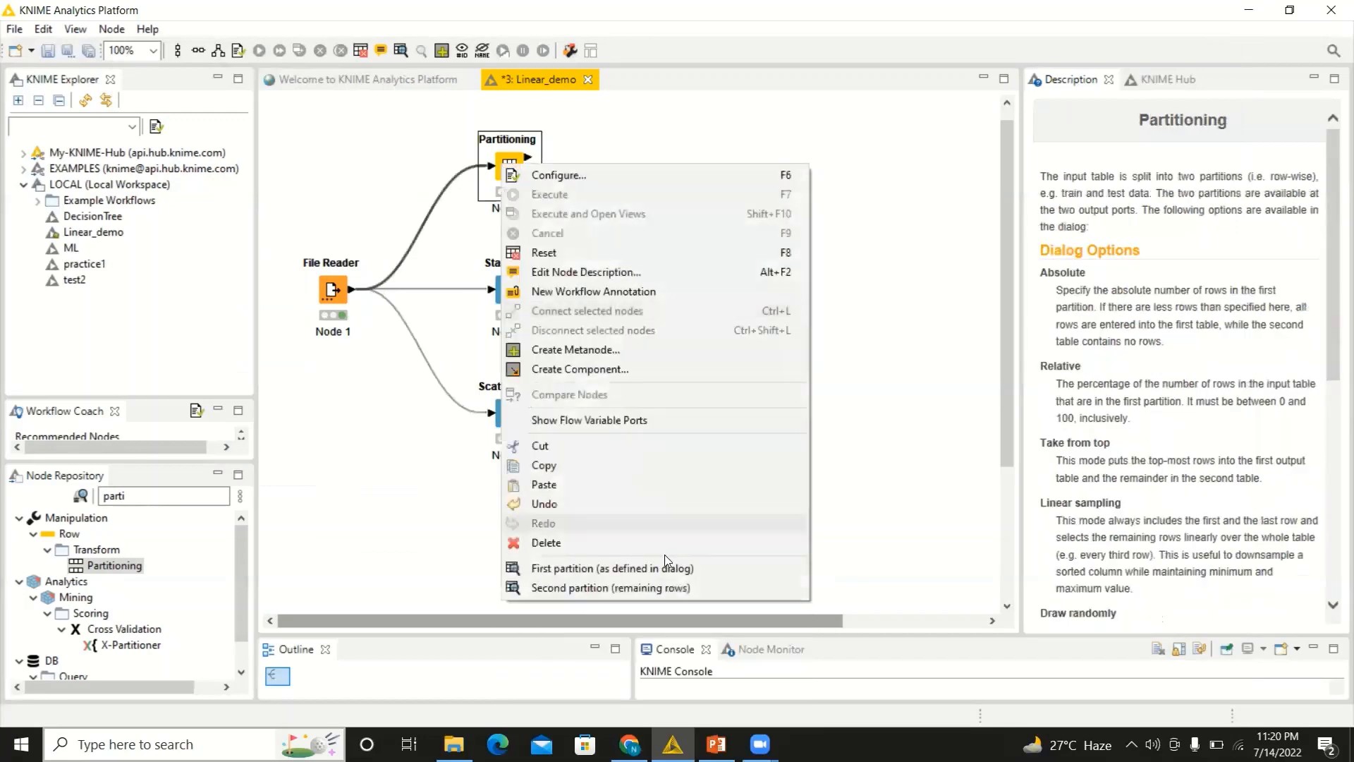
pyautogui.click(675, 567)
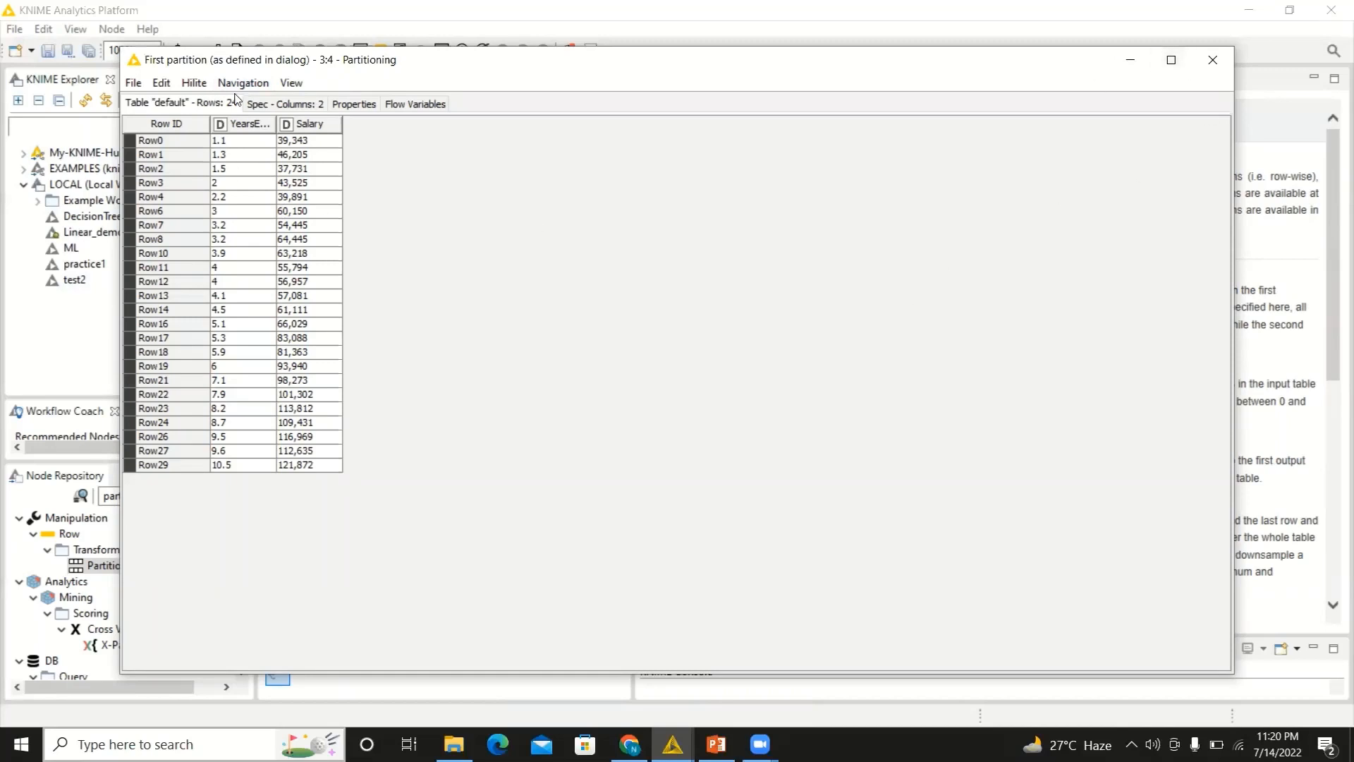
pyautogui.click(1227, 66)
# - Open the Partitioning node's second partition of remaining rows, examine its row count, and close it
pyautogui.rightClick(512, 176)
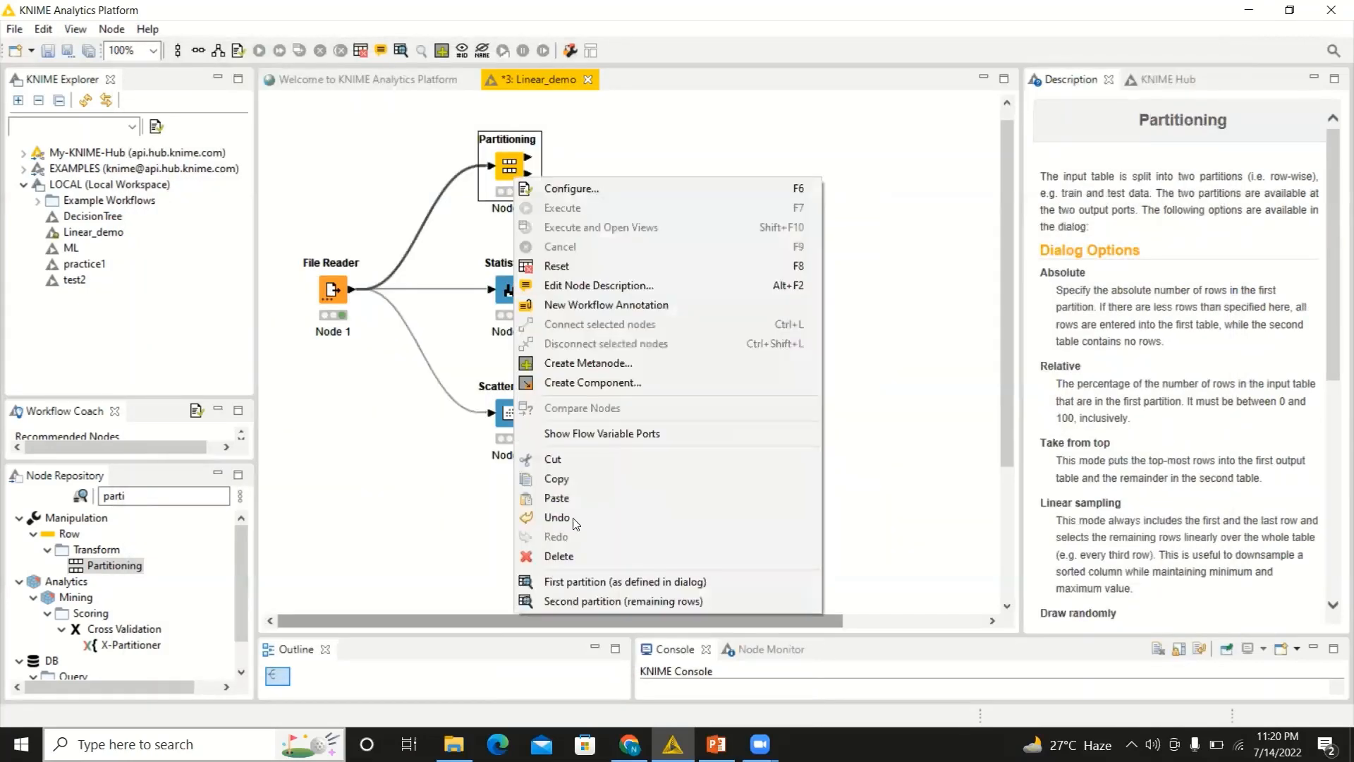
pyautogui.click(582, 600)
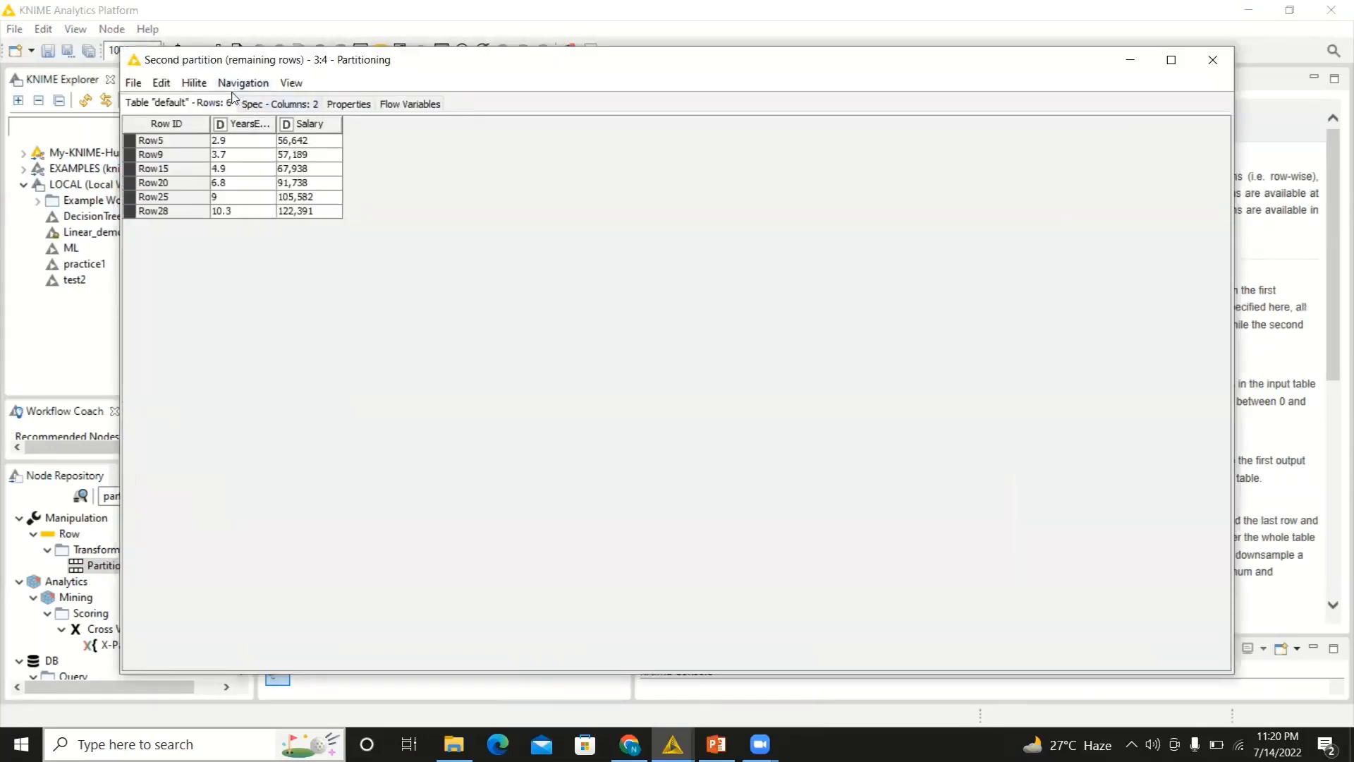
pyautogui.click(1210, 60)
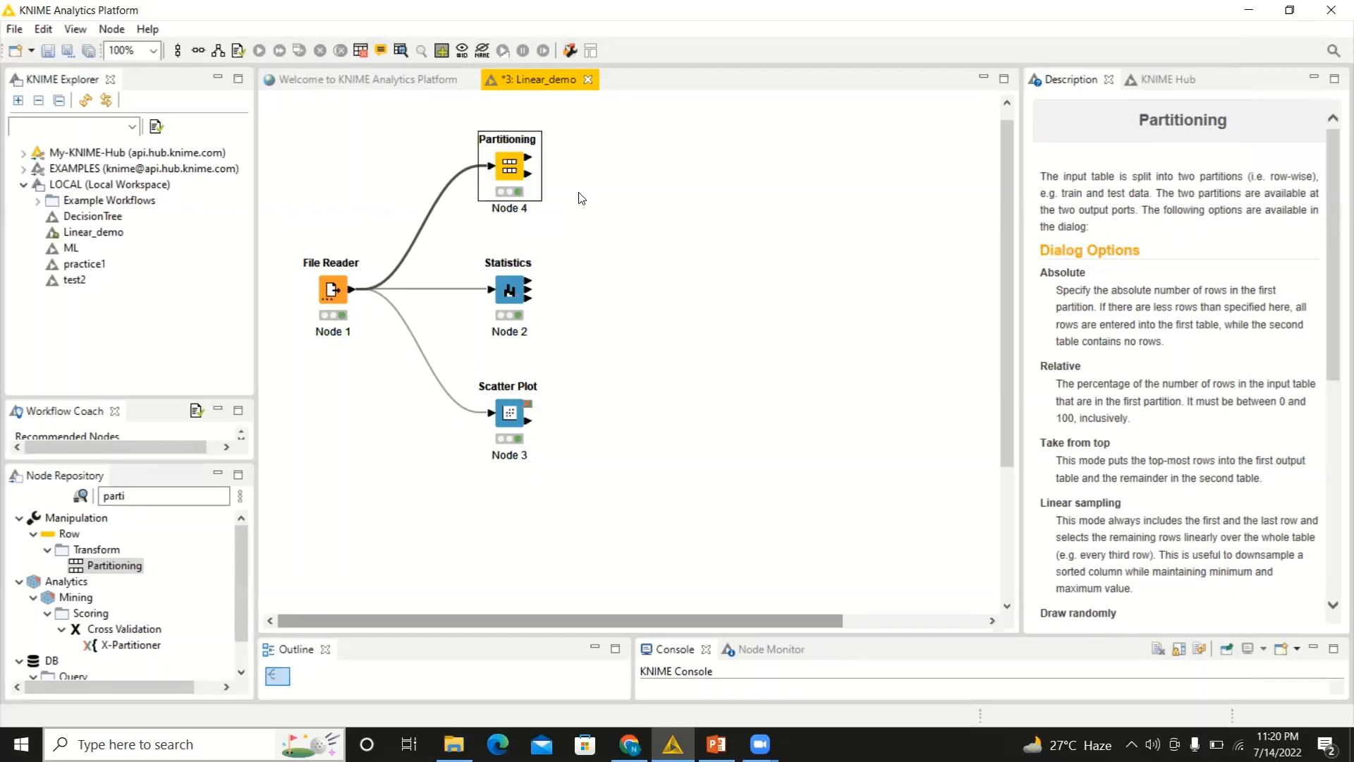
# - Search the node repository for "Linear", add a Linear Regression Learner node, and connect Partitioning's first output to its input
pyautogui.click(183, 498)
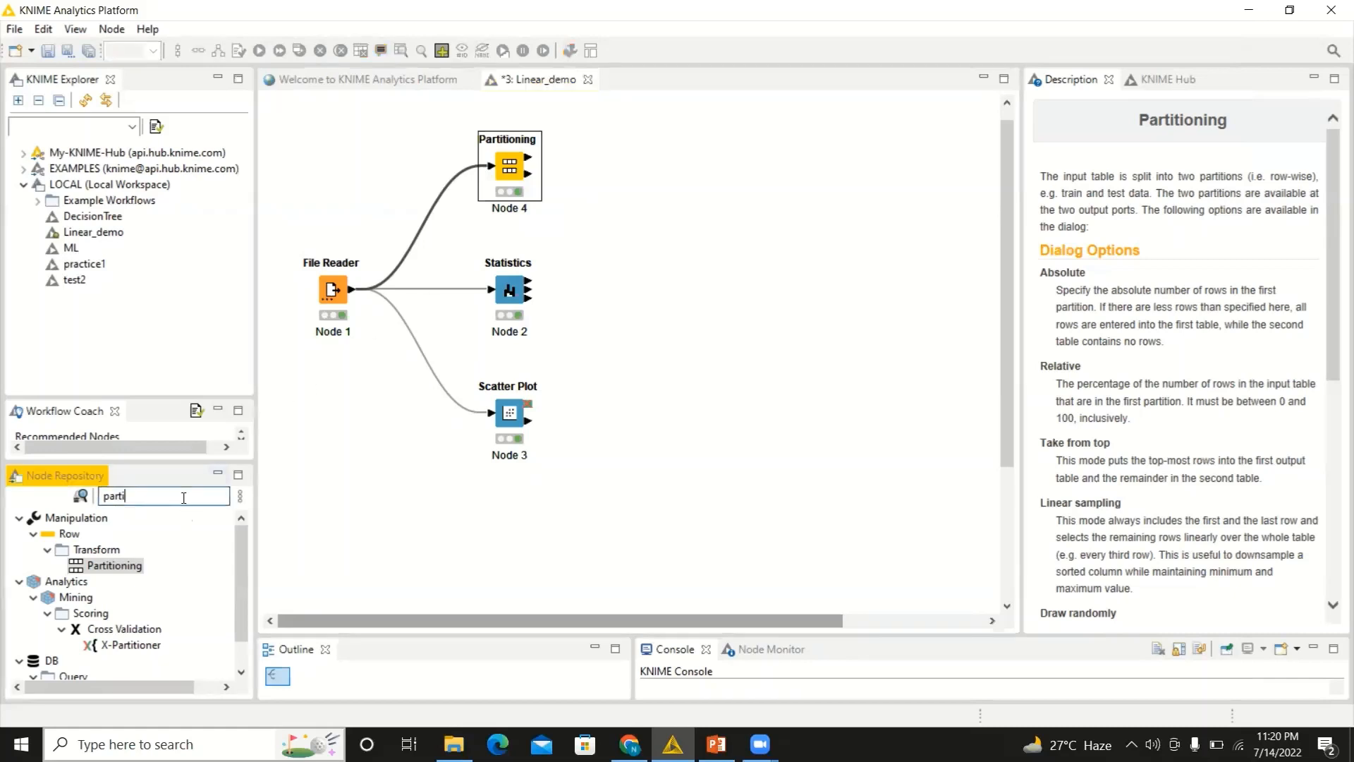
pyautogui.press('BackSpace')
pyautogui.press('BackSpace')
pyautogui.press('BackSpace')
pyautogui.press('BackSpace')
pyautogui.press('BackSpace')
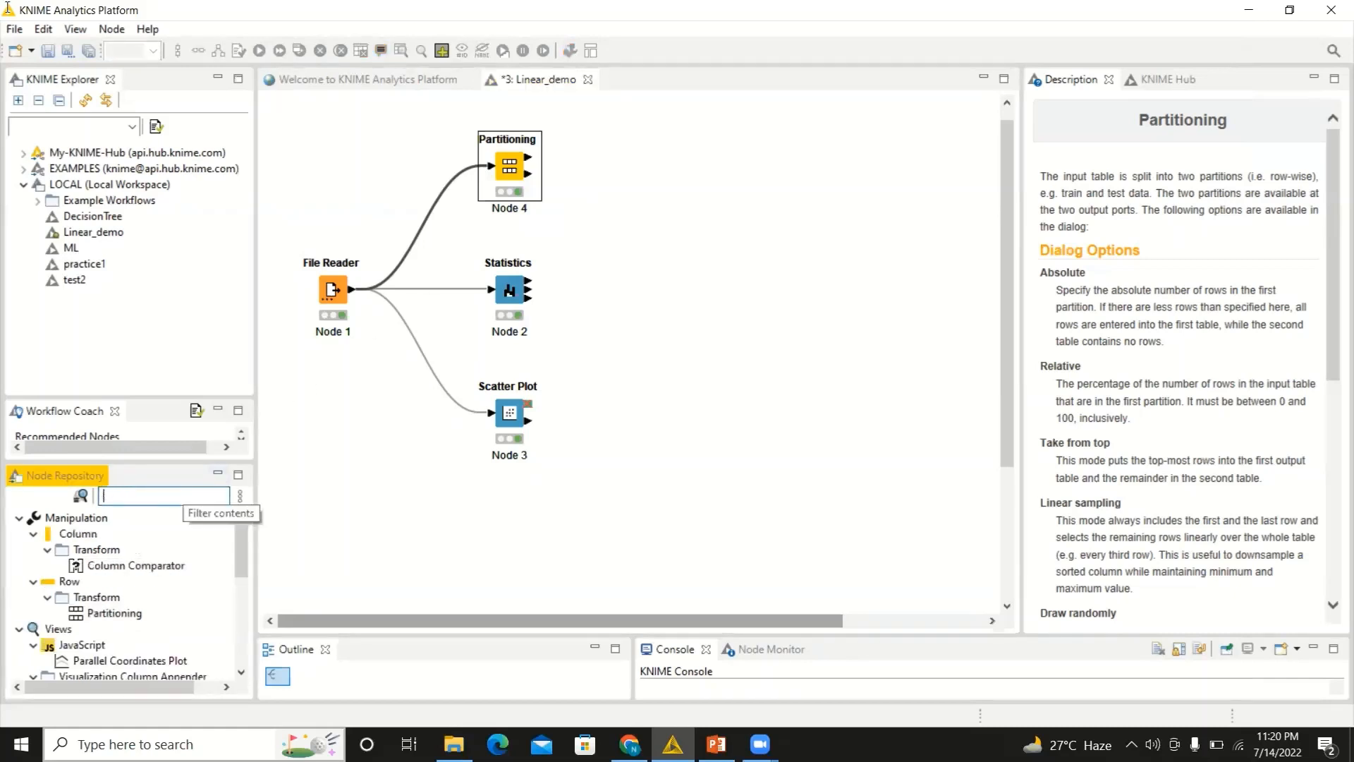
pyautogui.write('Linear')
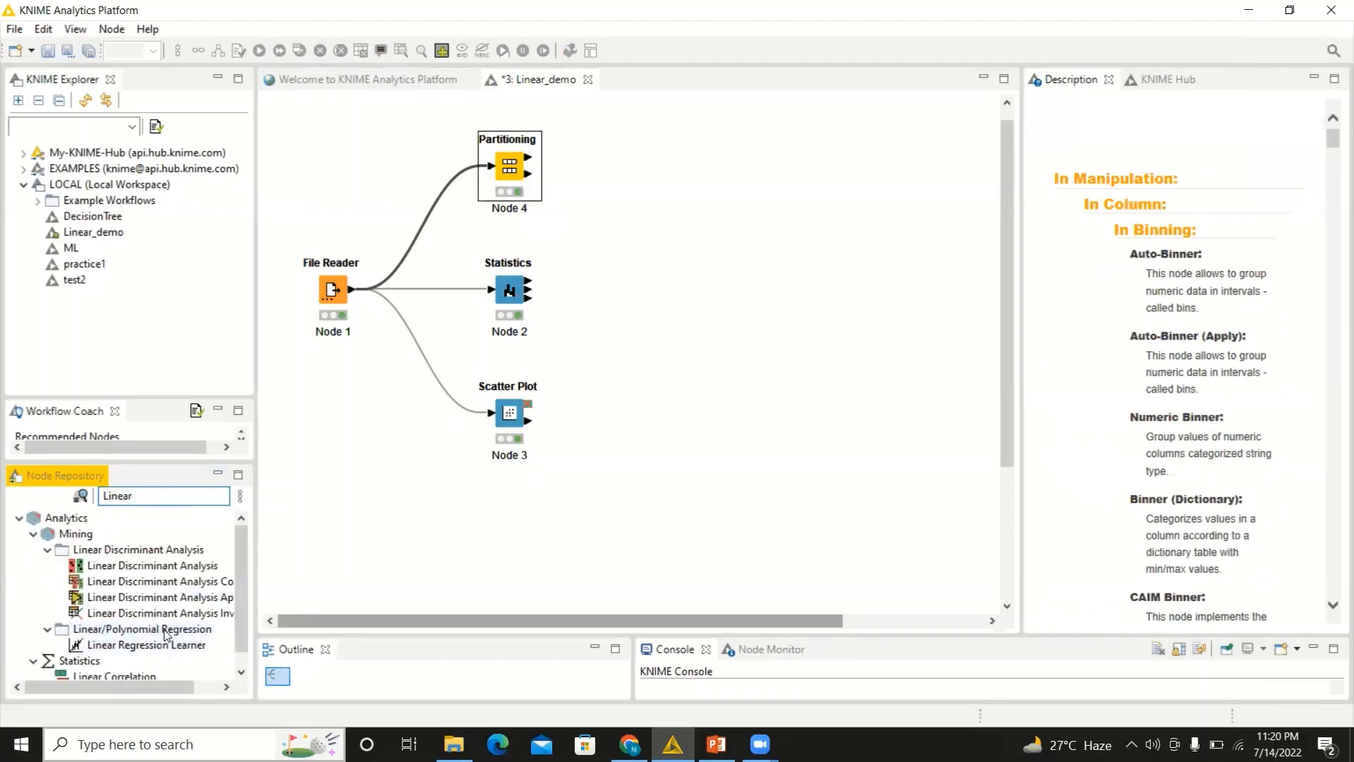
pyautogui.moveTo(175, 649); pyautogui.dragTo(701, 210)
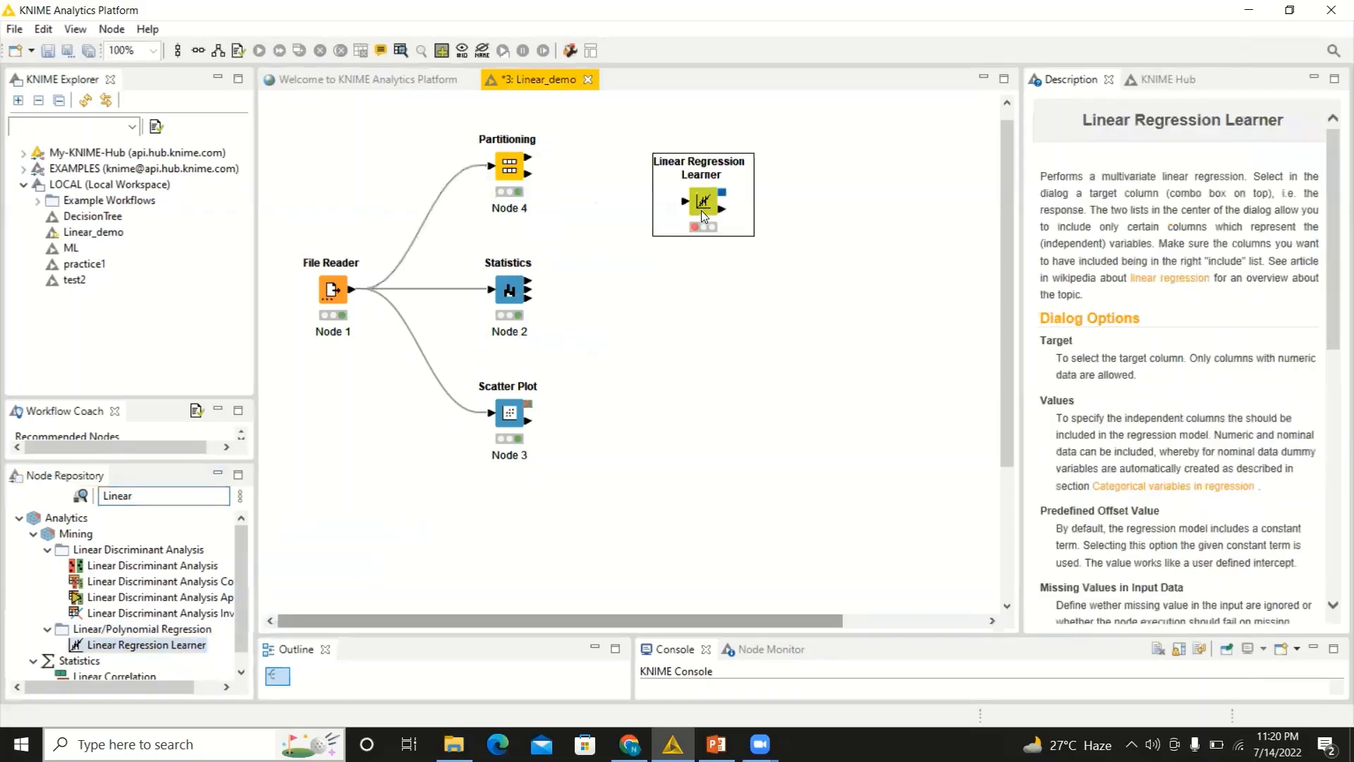
pyautogui.click(534, 153)
pyautogui.moveTo(528, 158); pyautogui.dragTo(684, 202)
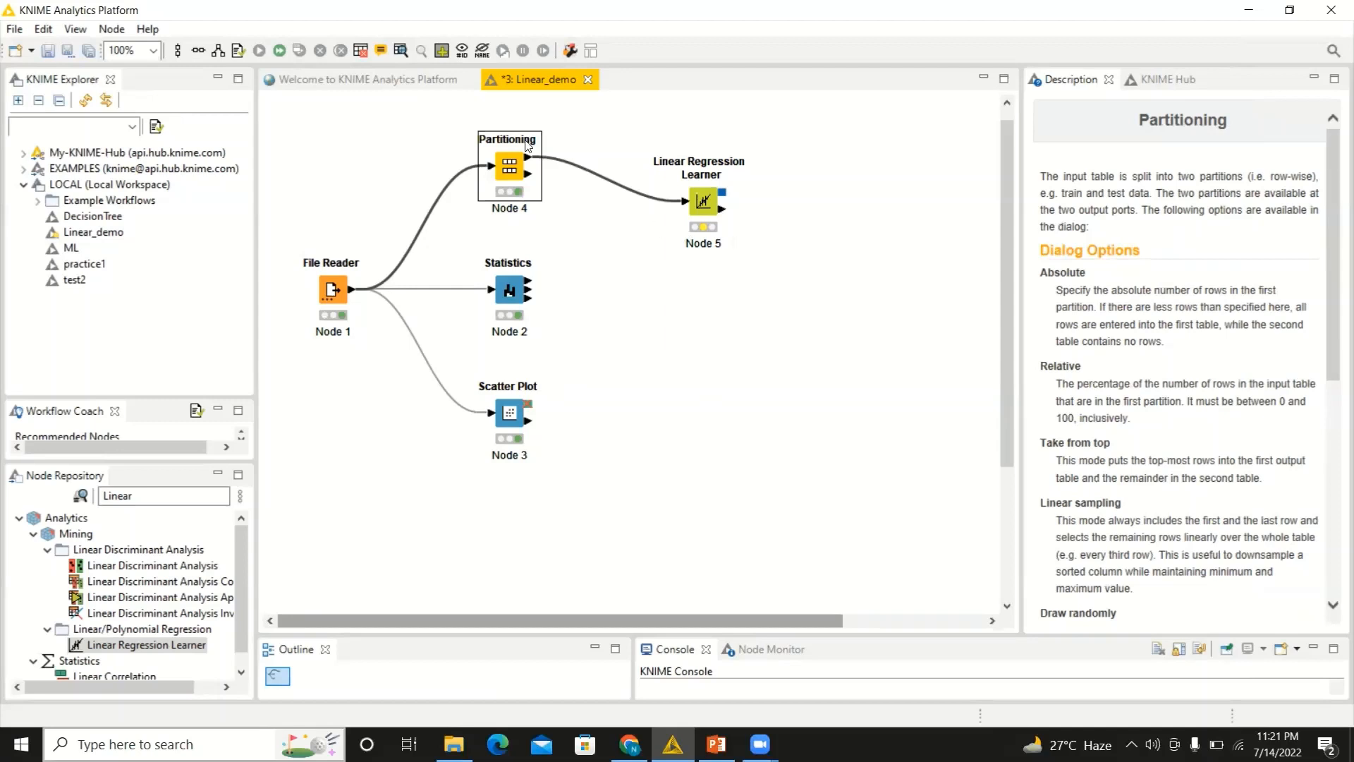
# - Configure the Linear Regression Learner with Salary as the target column and YearsExperience as the included column
pyautogui.rightClick(700, 206)
pyautogui.click(719, 214)
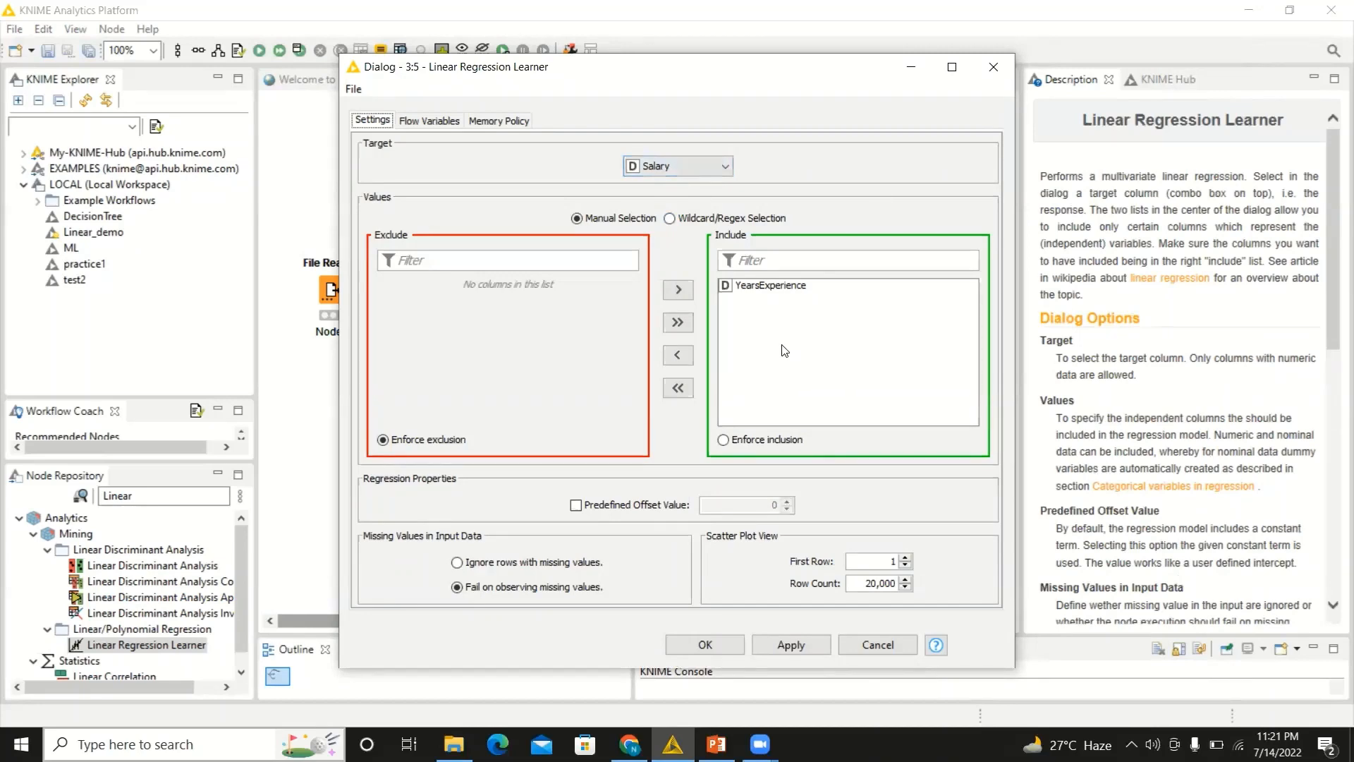
pyautogui.click(689, 646)
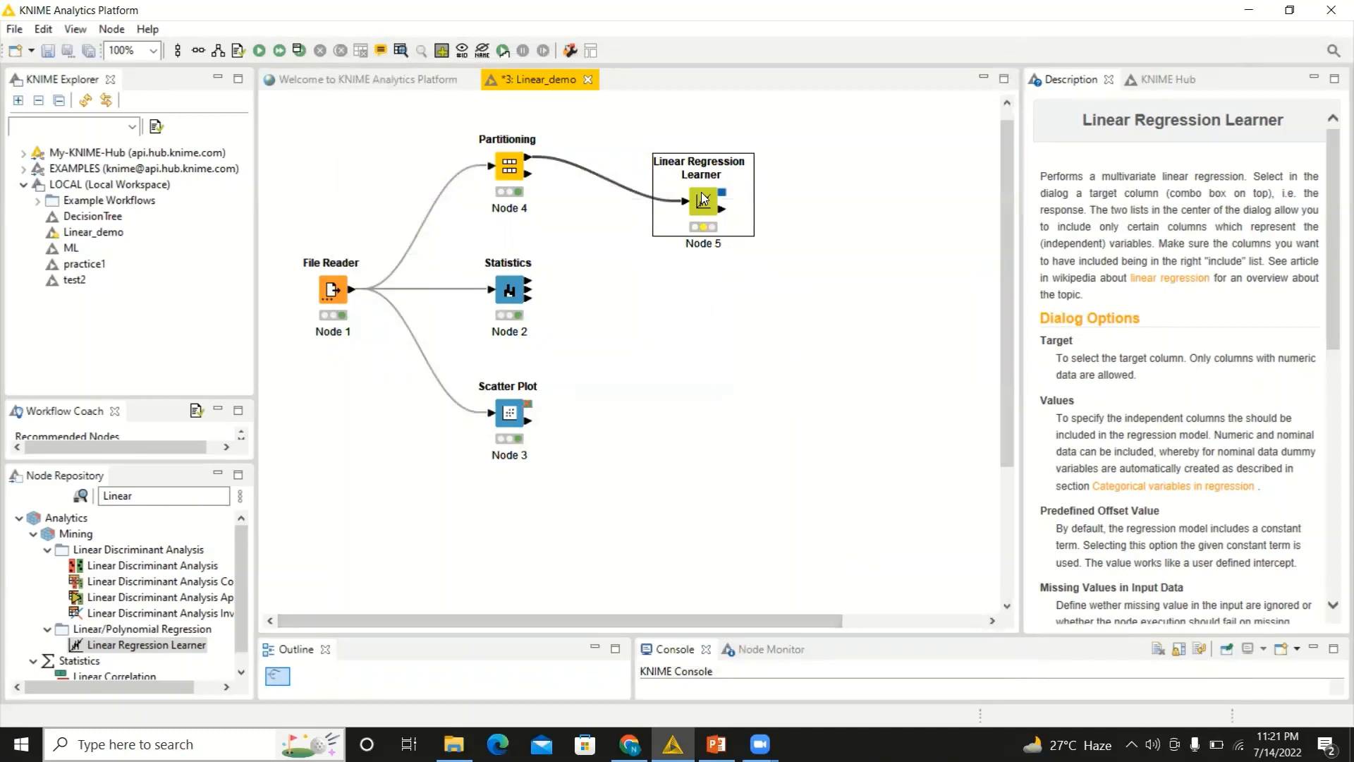
# - Execute the Linear Regression Learner with its views open, examine the regression statistics, and close the result view
pyautogui.rightClick(702, 198)
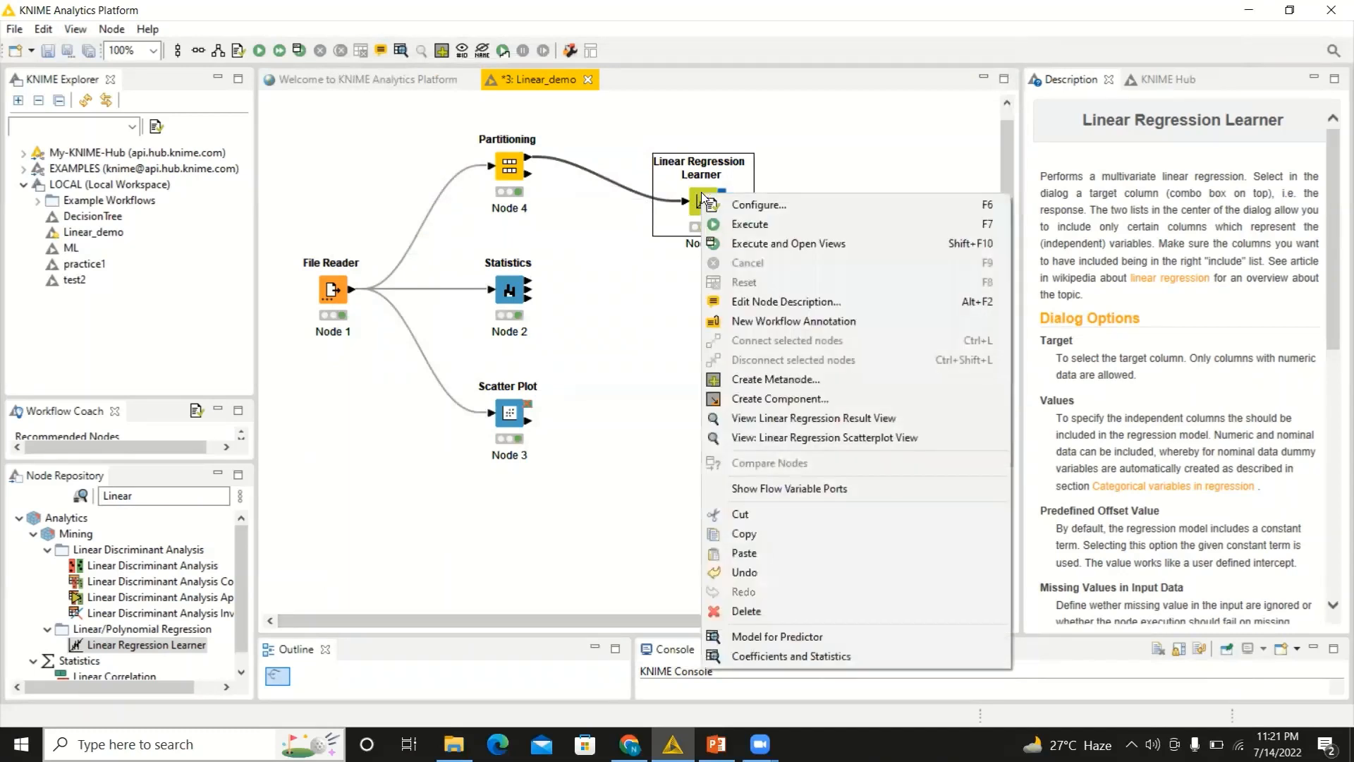
pyautogui.click(744, 239)
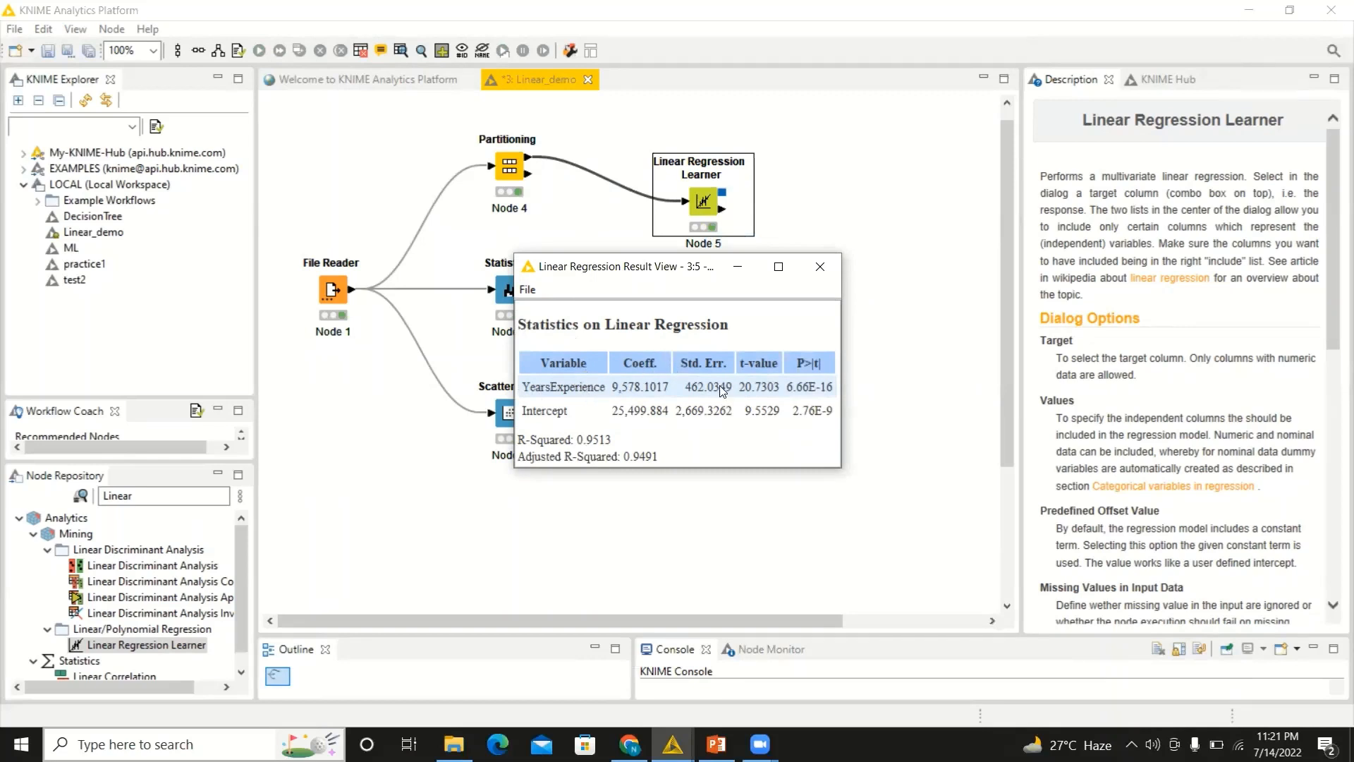
pyautogui.click(820, 267)
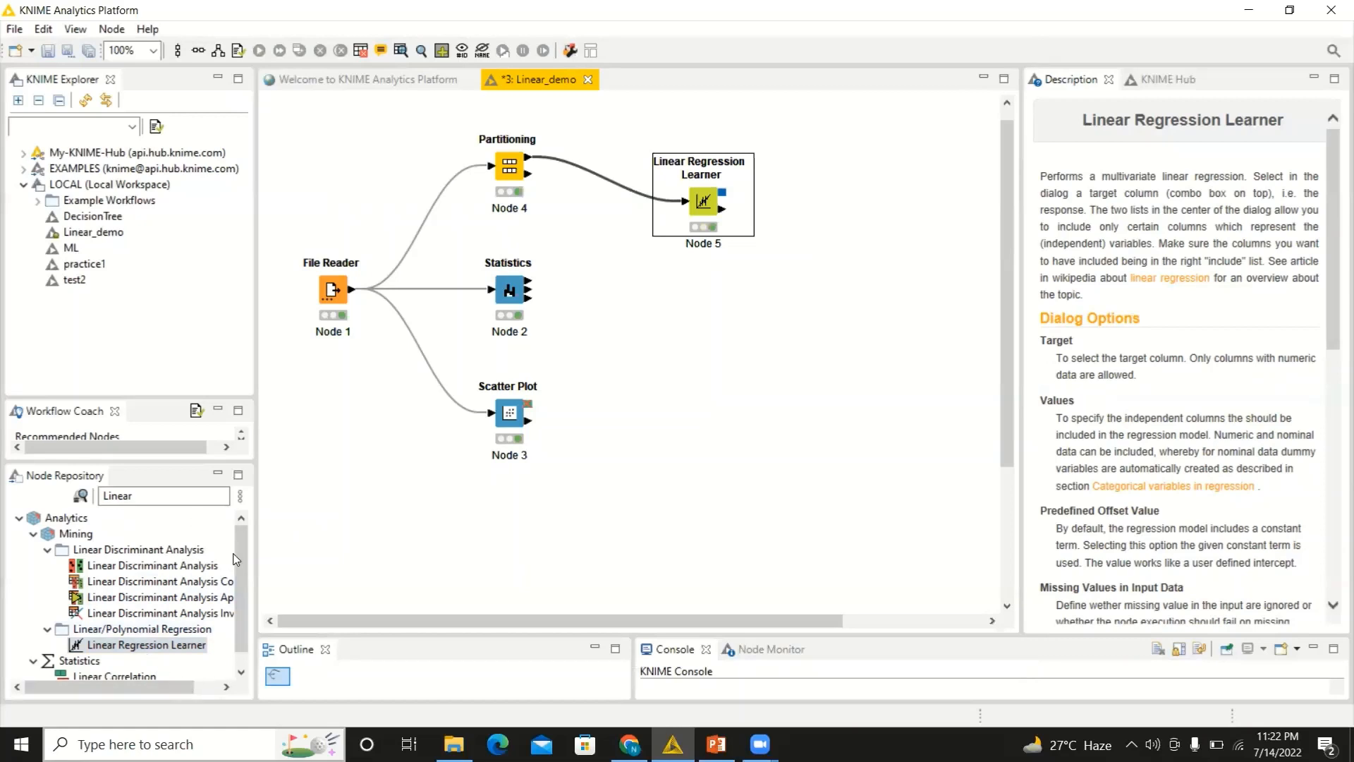
# - Search the node repository for "regression" and add a Regression Predictor node below and beyond the Linear Regression Learner
pyautogui.moveTo(241, 540); pyautogui.dragTo(241, 547)
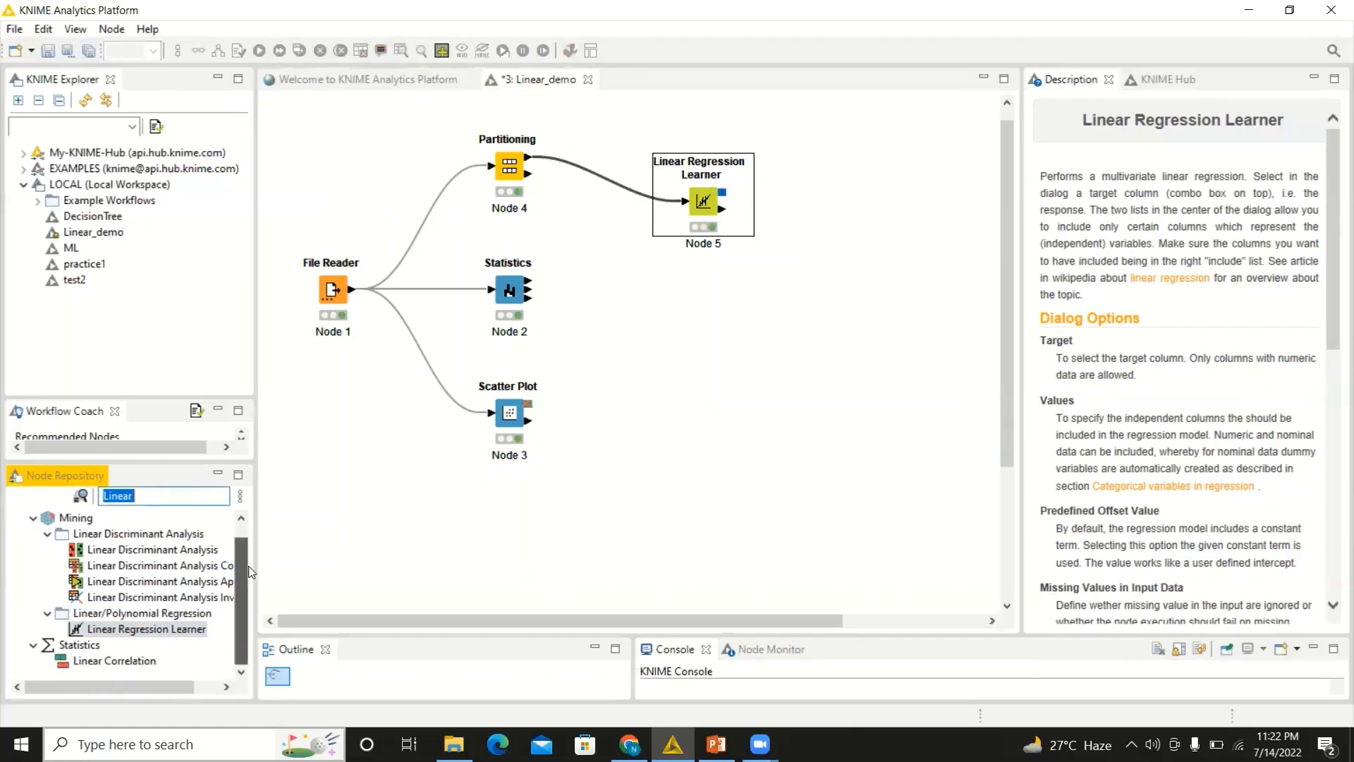
pyautogui.click(187, 498)
pyautogui.press('BackSpace')
pyautogui.press('BackSpace')
pyautogui.press('BackSpace')
pyautogui.press('BackSpace')
pyautogui.press('BackSpace')
pyautogui.press('BackSpace')
pyautogui.write('reg')
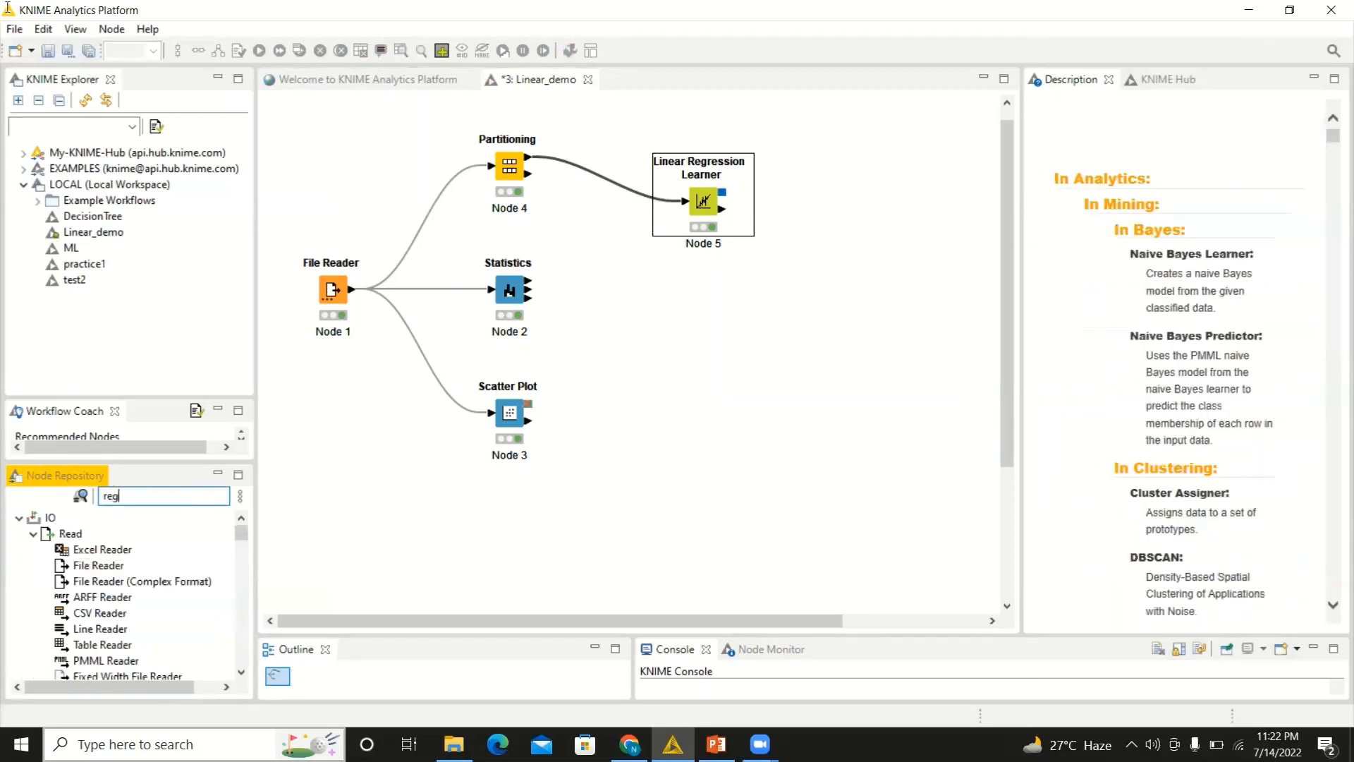
pyautogui.write('ress')
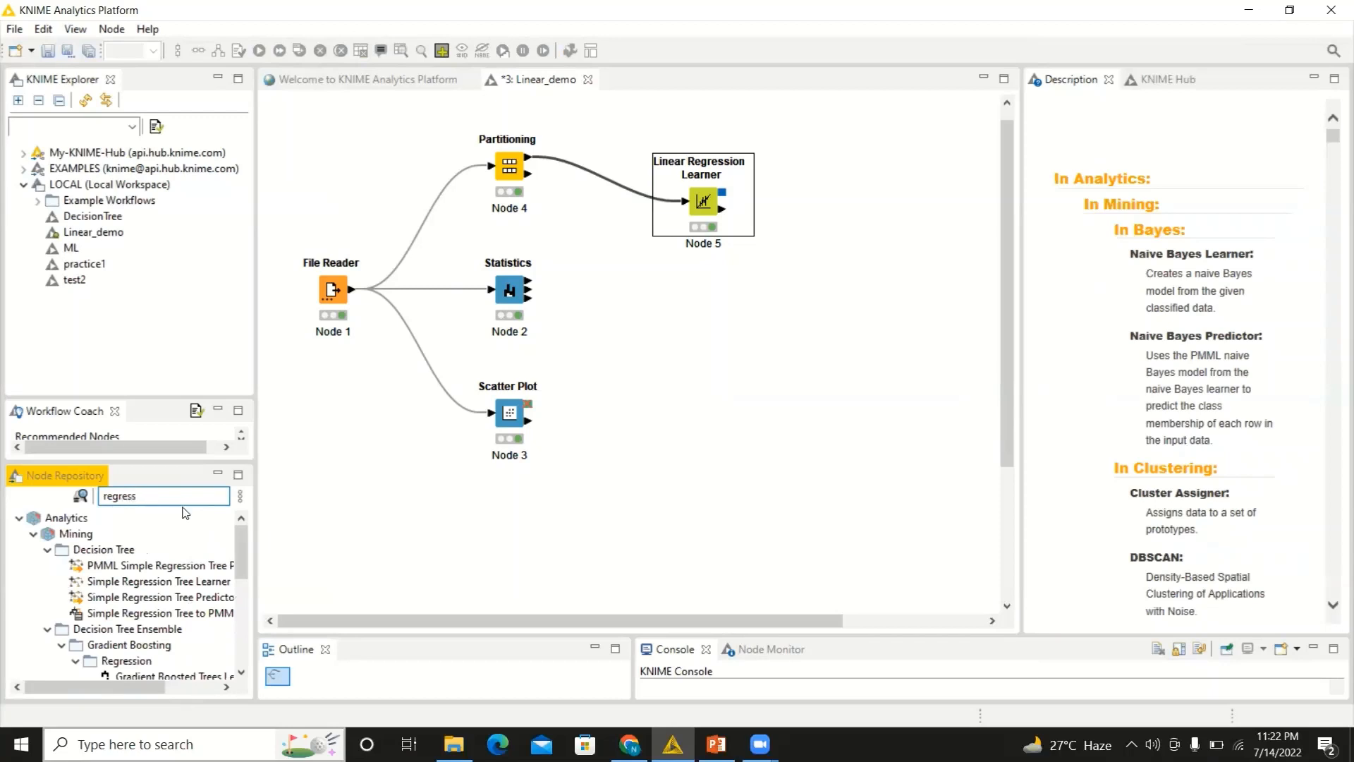
pyautogui.moveTo(238, 535); pyautogui.dragTo(251, 629)
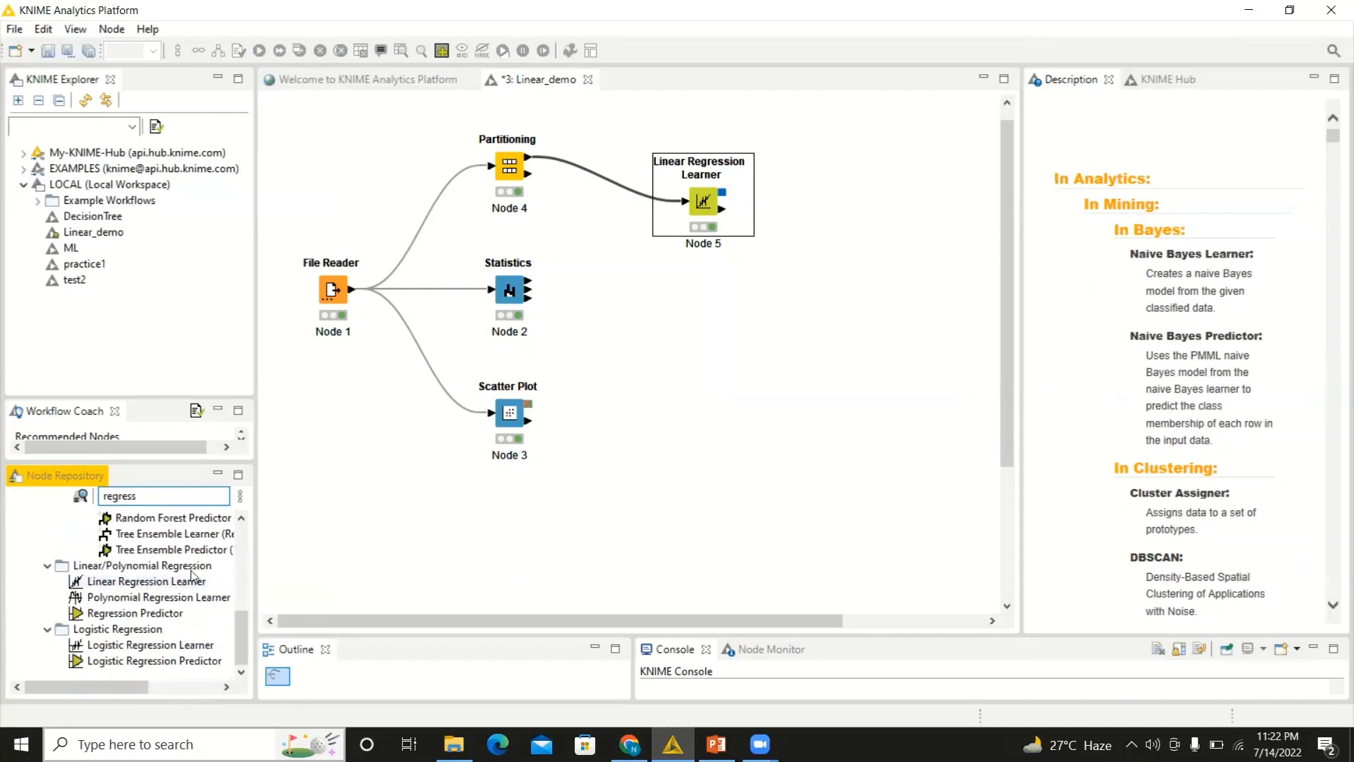
pyautogui.write('ion')
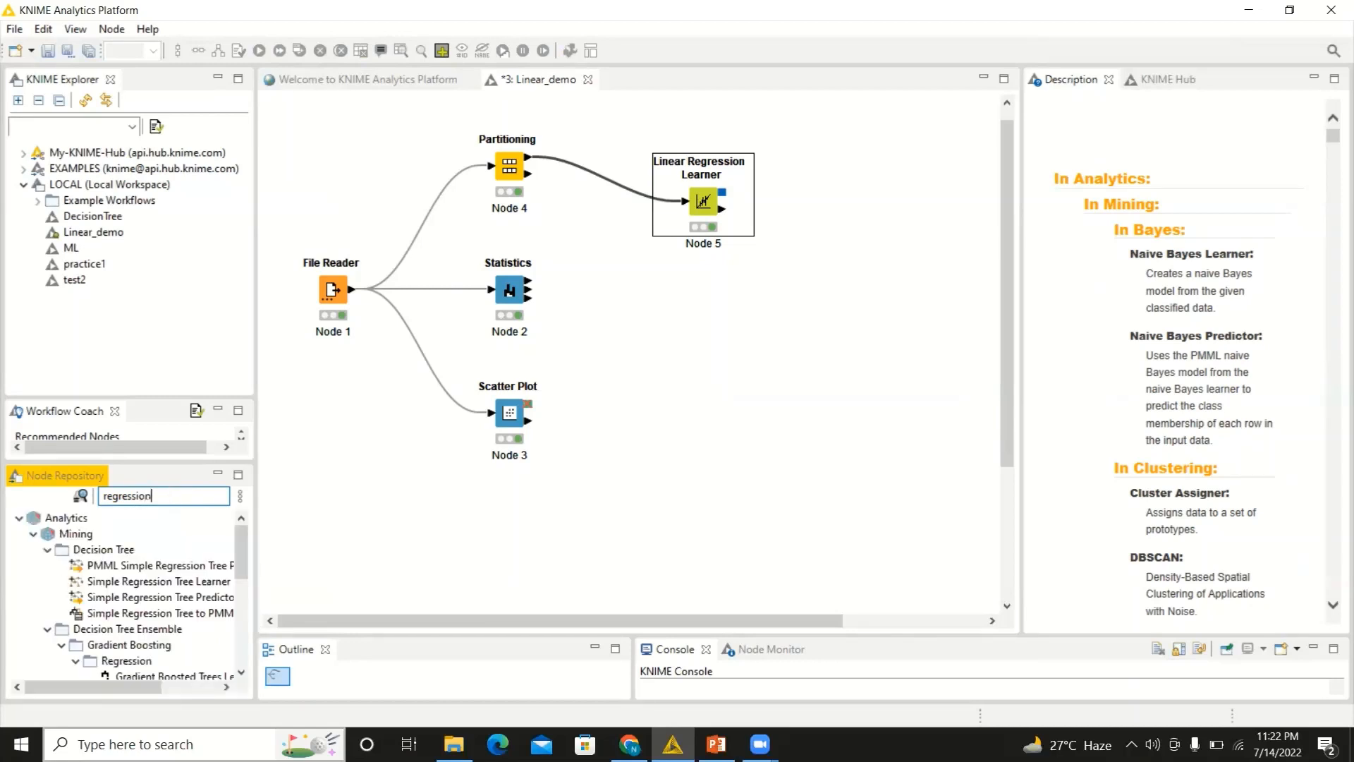
pyautogui.moveTo(237, 561); pyautogui.dragTo(250, 649)
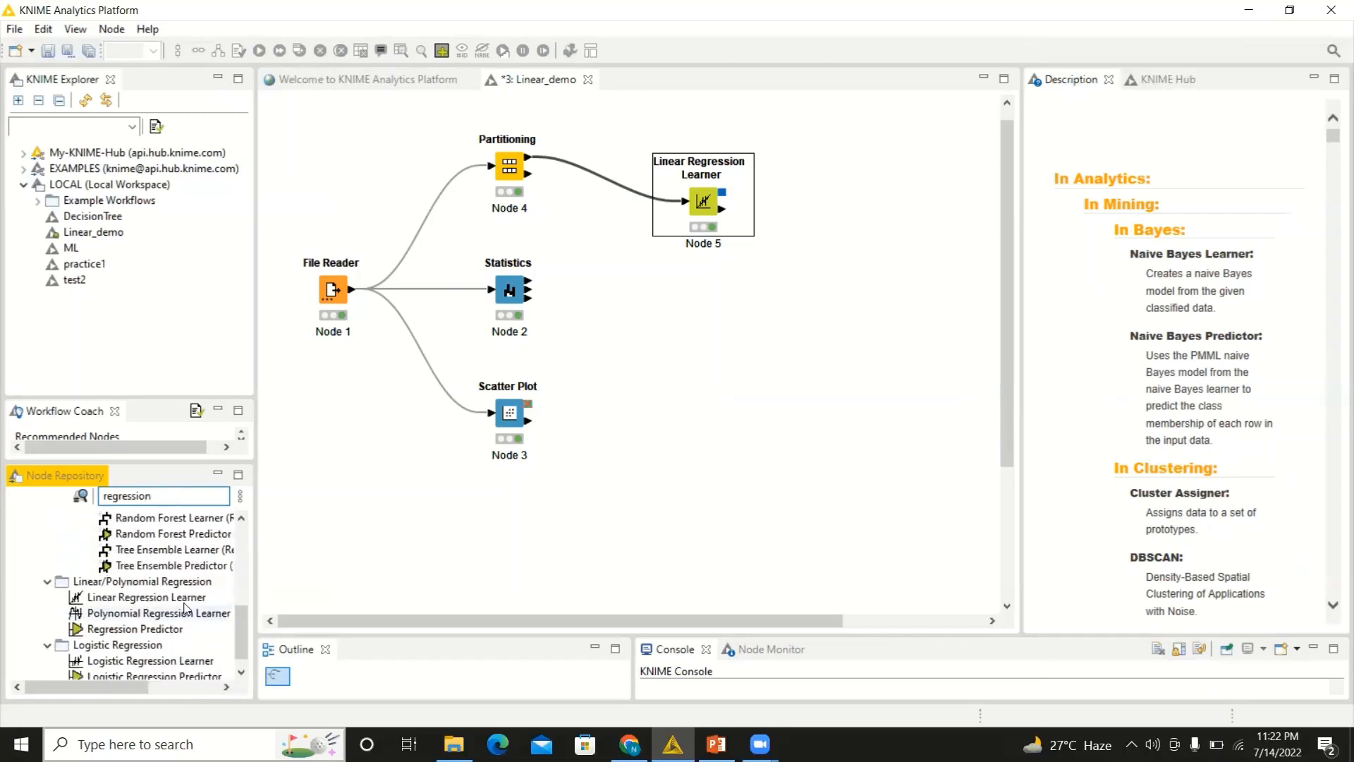
pyautogui.moveTo(162, 630); pyautogui.dragTo(838, 335)
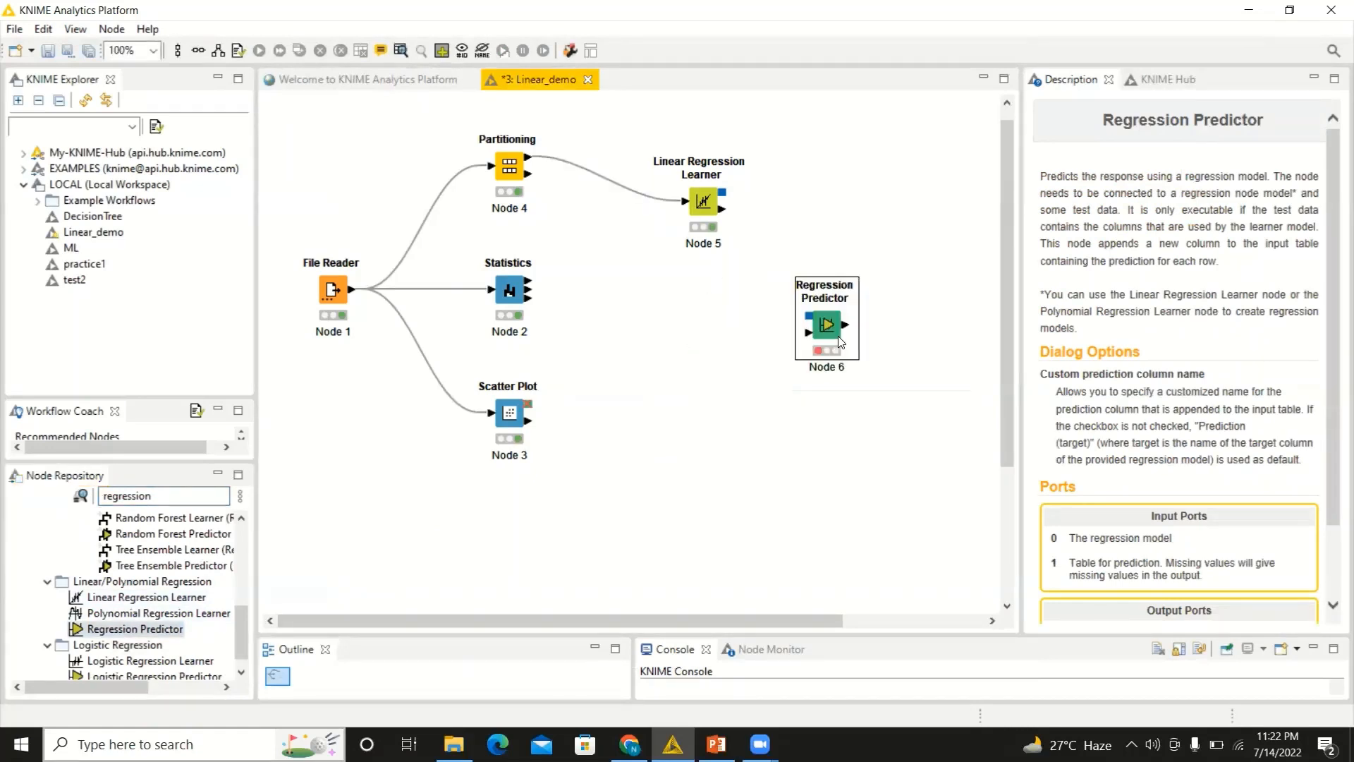
# - Connect the learner's model output and Partitioning's second output to the corresponding inputs of the Regression Predictor
pyautogui.moveTo(723, 193); pyautogui.dragTo(810, 315)
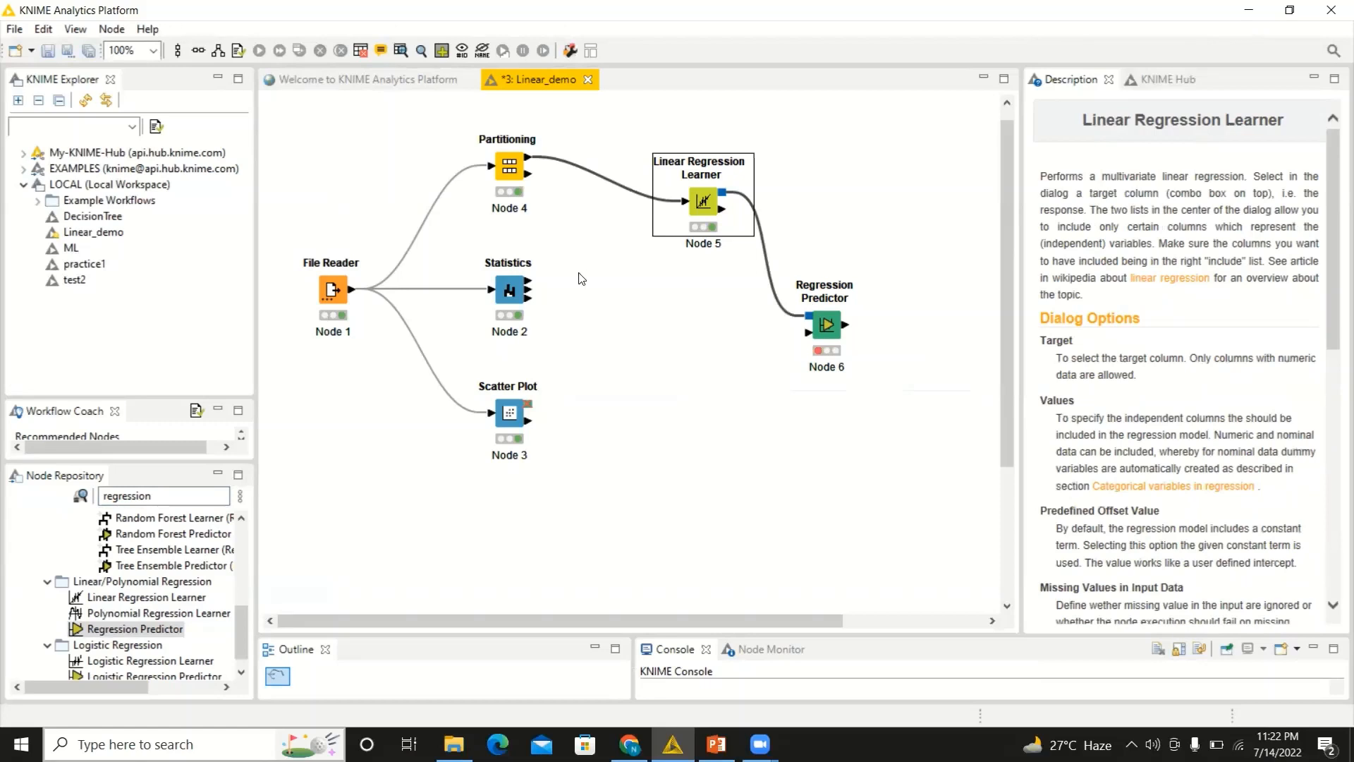
pyautogui.click(516, 179)
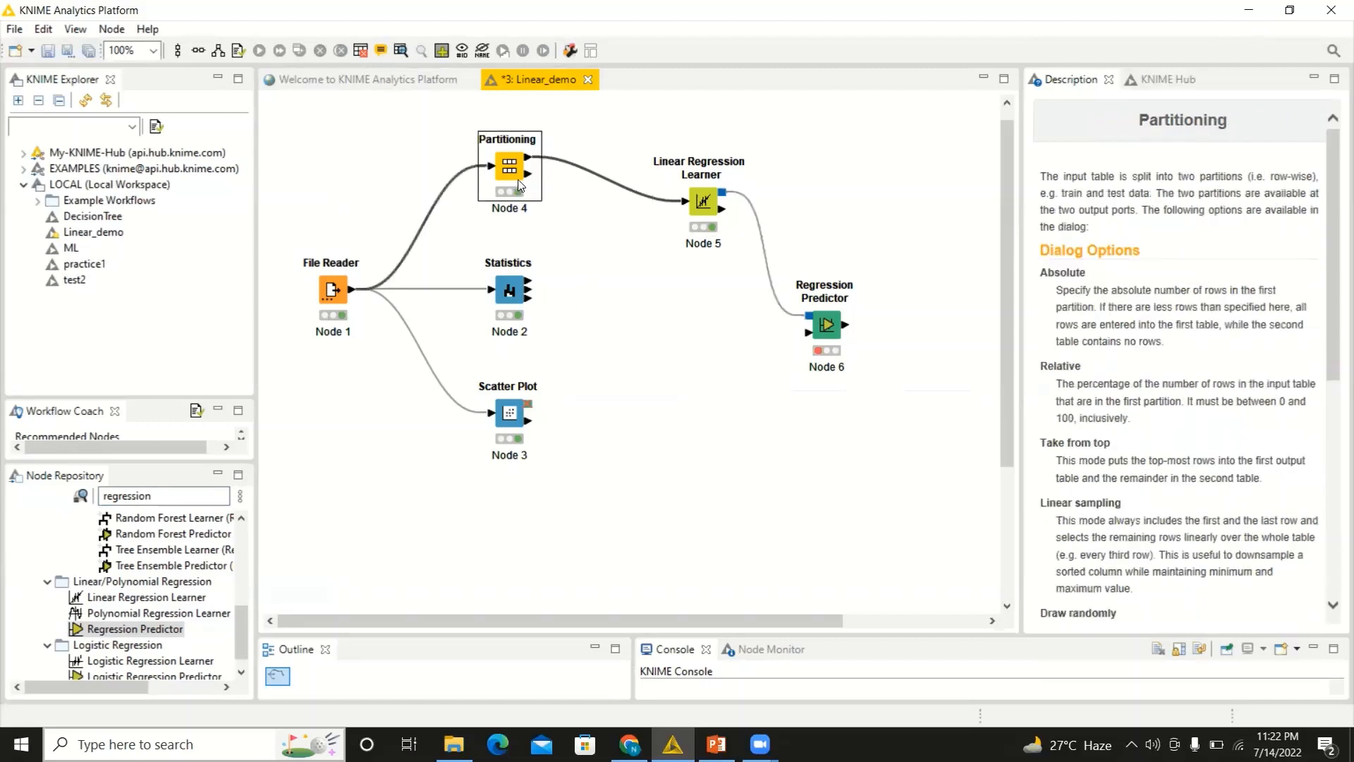
pyautogui.click(589, 192)
pyautogui.moveTo(528, 174); pyautogui.dragTo(811, 333)
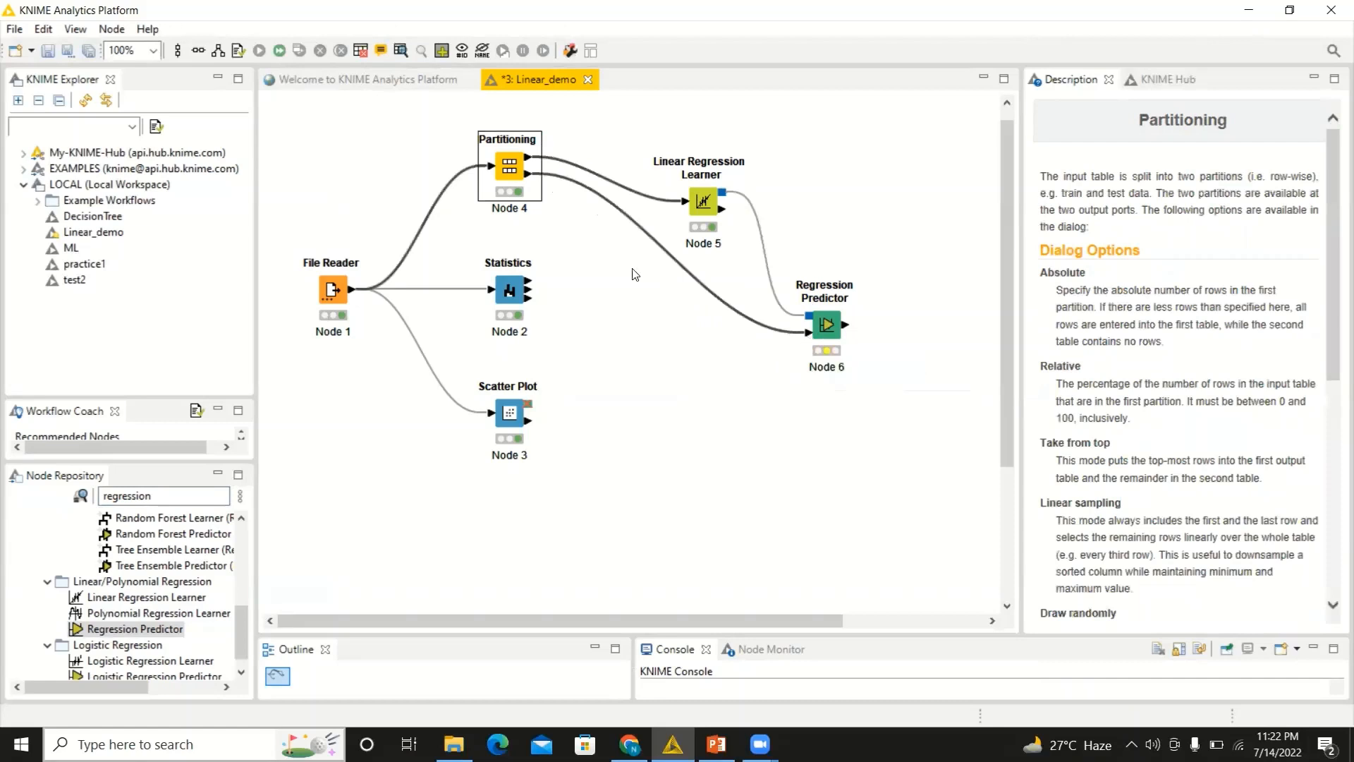
# - Tidy the layout by bending the two connections into the Regression Predictor and moving that node farther from the learner, level with Statistics
pyautogui.click(633, 226)
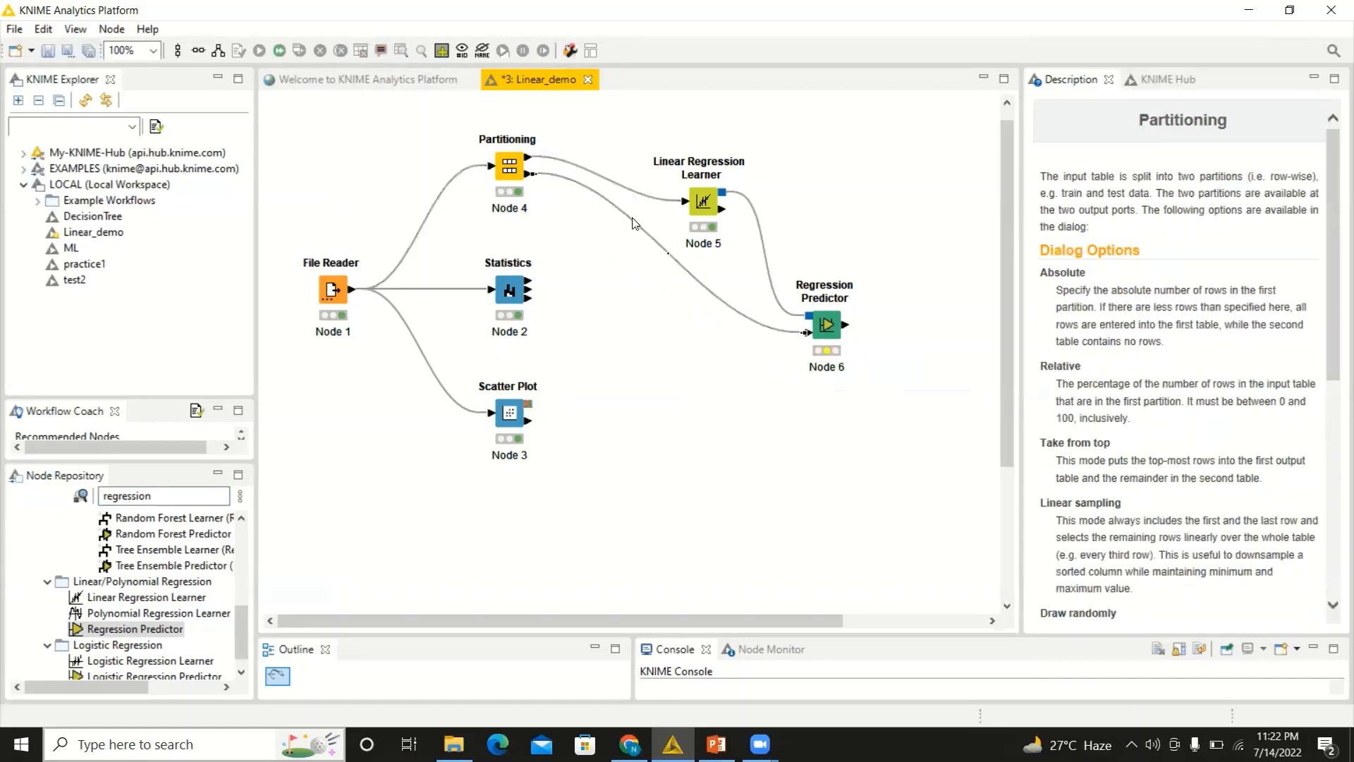
pyautogui.moveTo(667, 250); pyautogui.dragTo(574, 347)
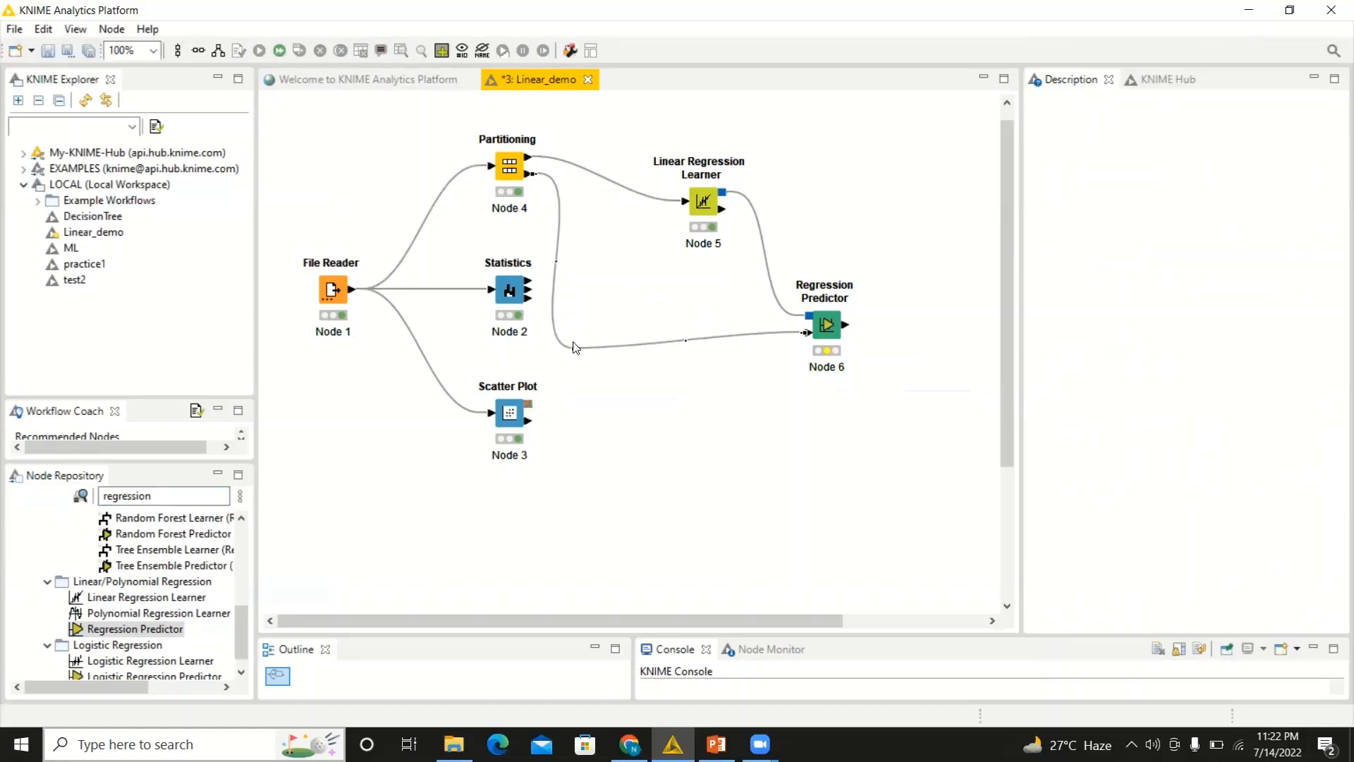
pyautogui.moveTo(823, 328); pyautogui.dragTo(807, 331)
pyautogui.click(754, 254)
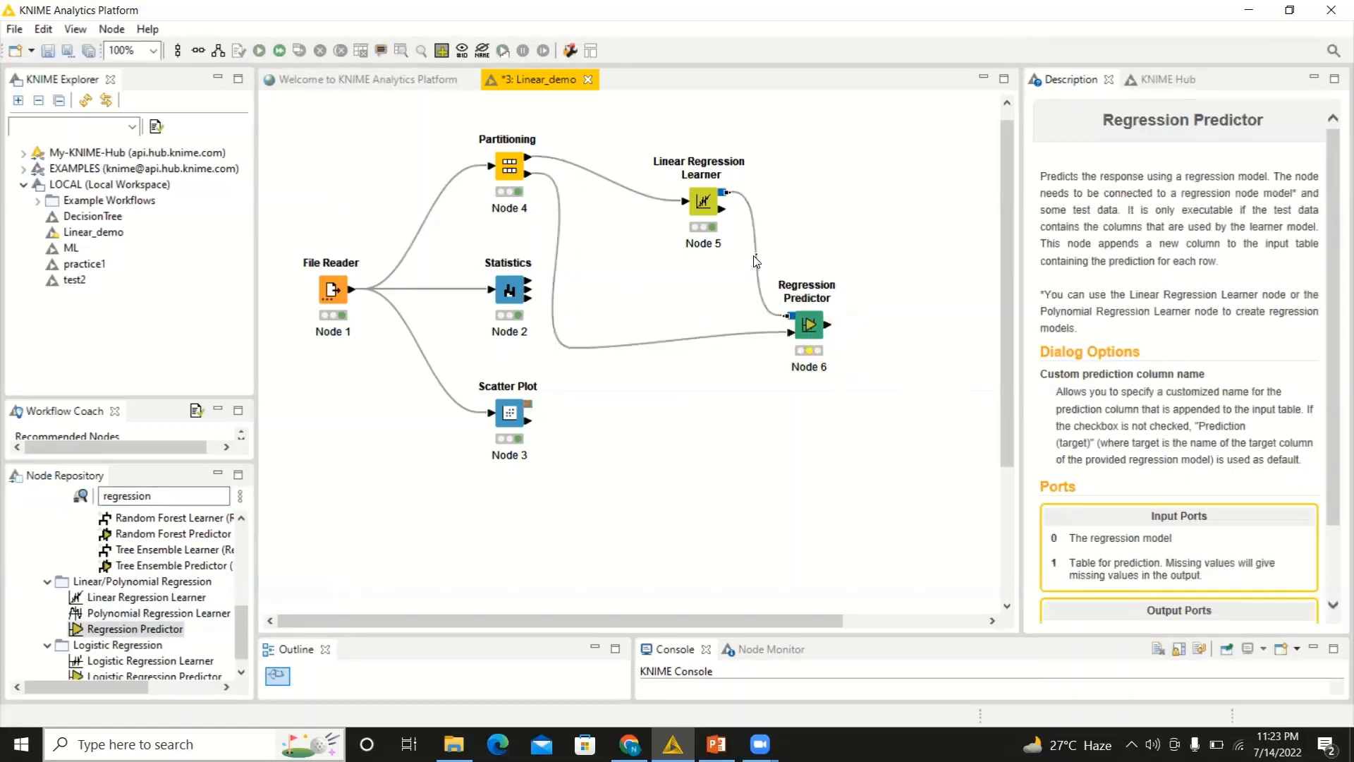
pyautogui.moveTo(753, 254); pyautogui.dragTo(763, 210)
pyautogui.moveTo(808, 339); pyautogui.dragTo(879, 285)
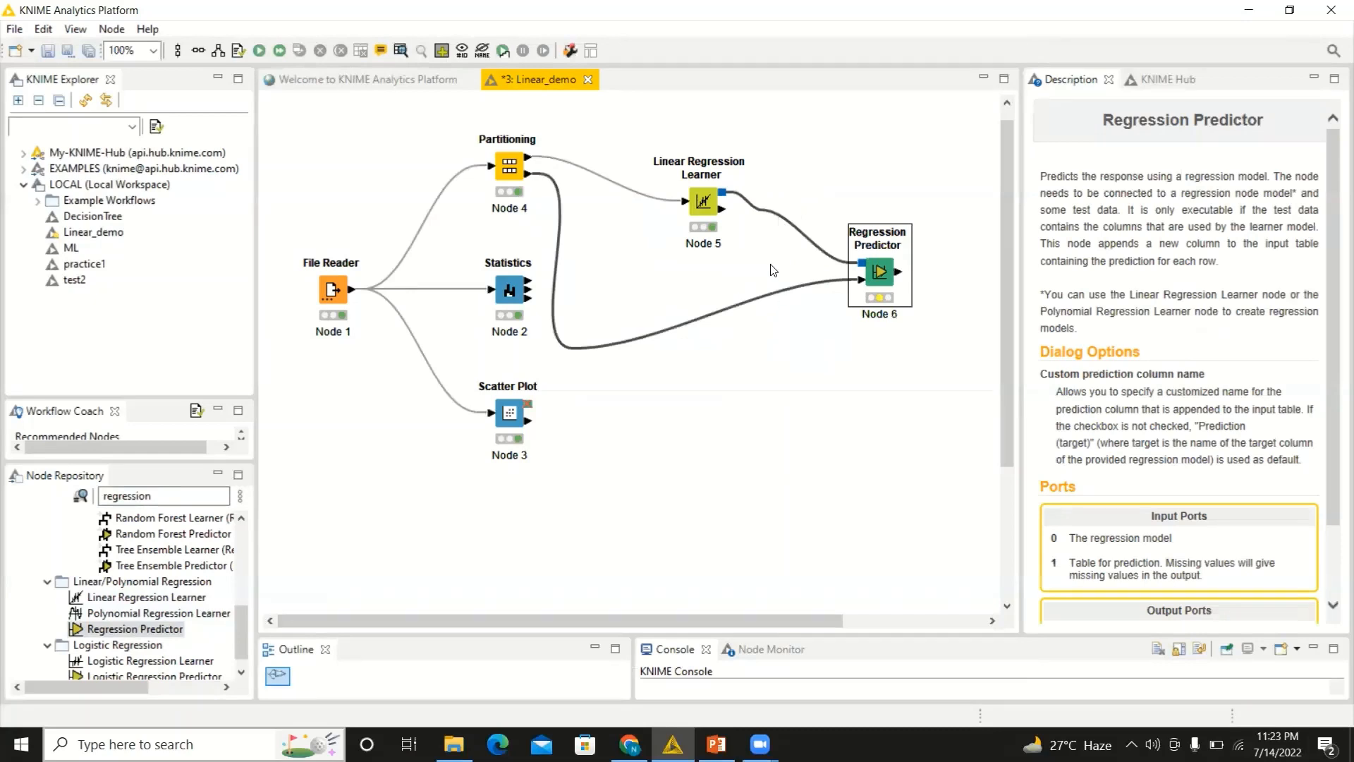
pyautogui.click(774, 216)
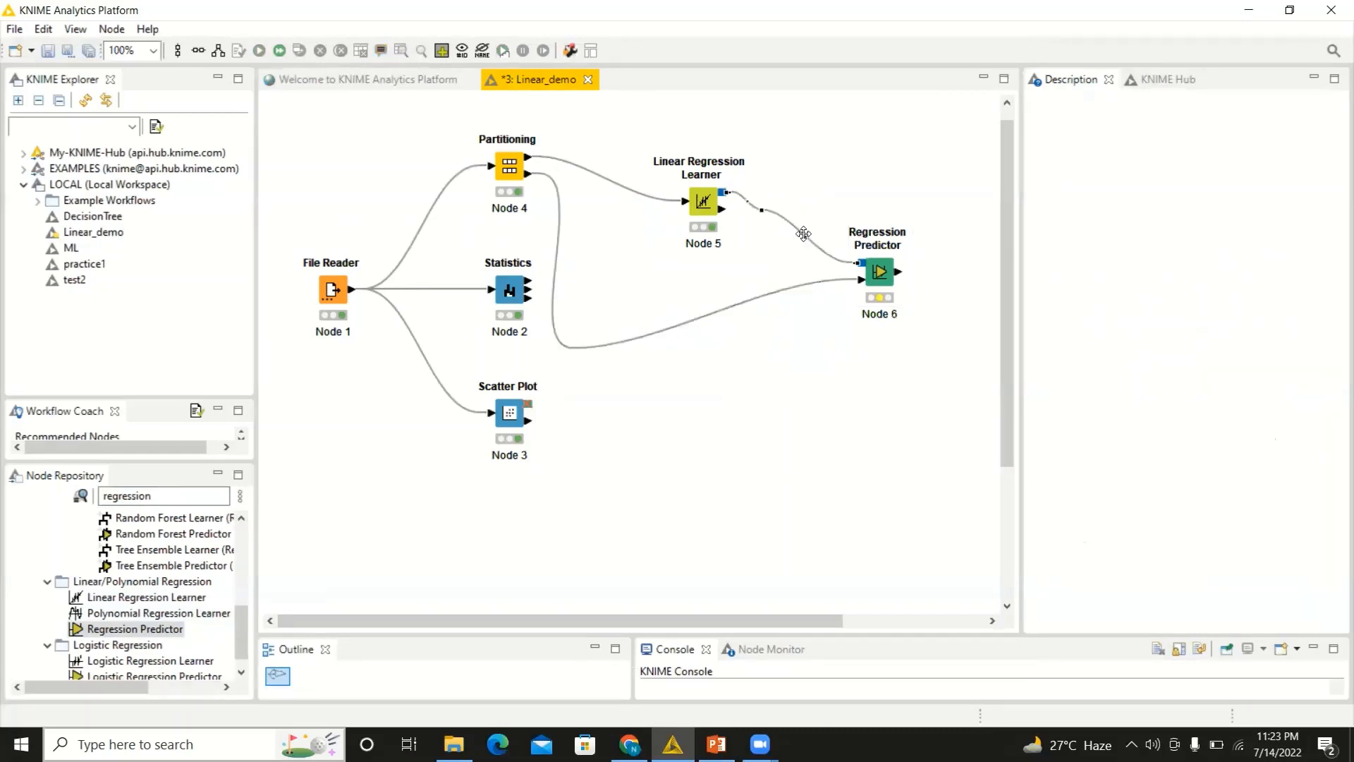
pyautogui.moveTo(806, 246); pyautogui.dragTo(763, 210)
pyautogui.click(804, 381)
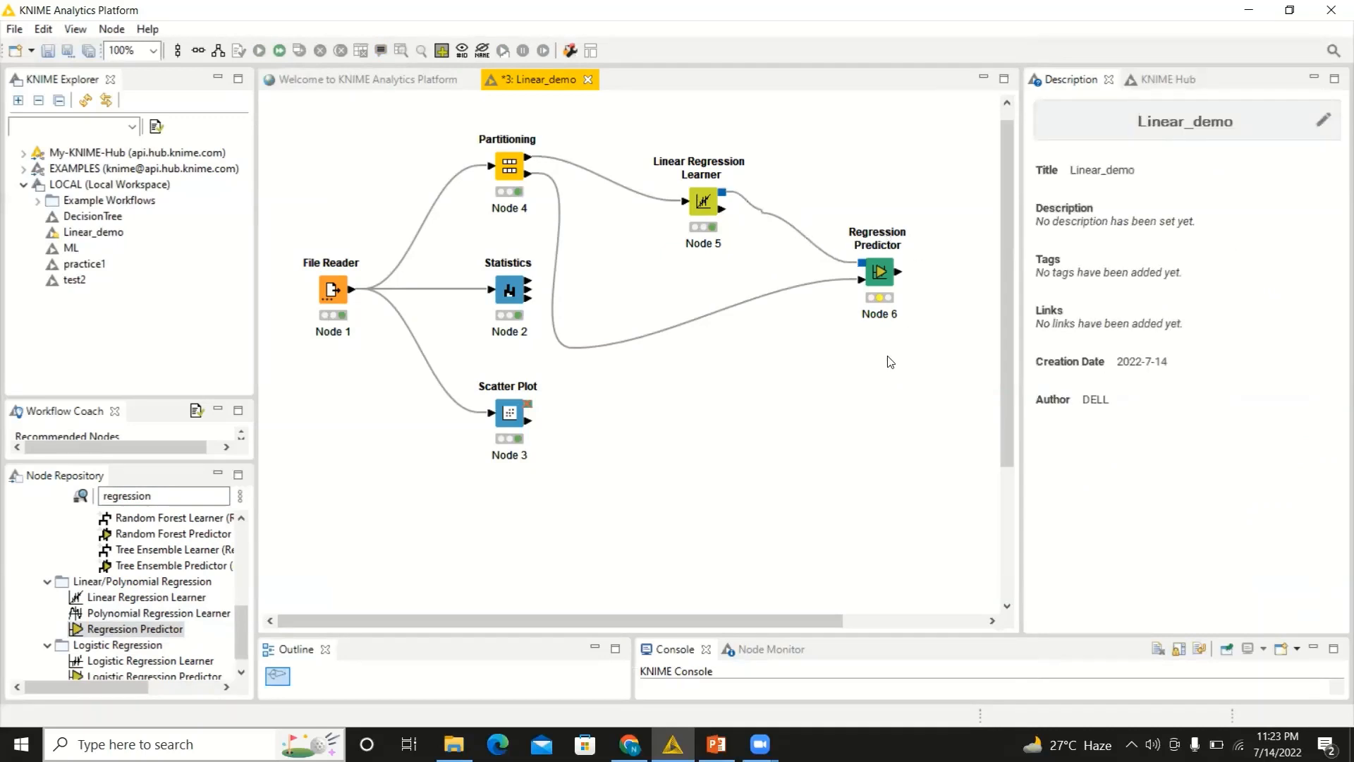
# - Enable the custom prediction column name "Prediction (Salary)" in the Regression Predictor and execute the node
pyautogui.rightClick(881, 258)
pyautogui.click(908, 270)
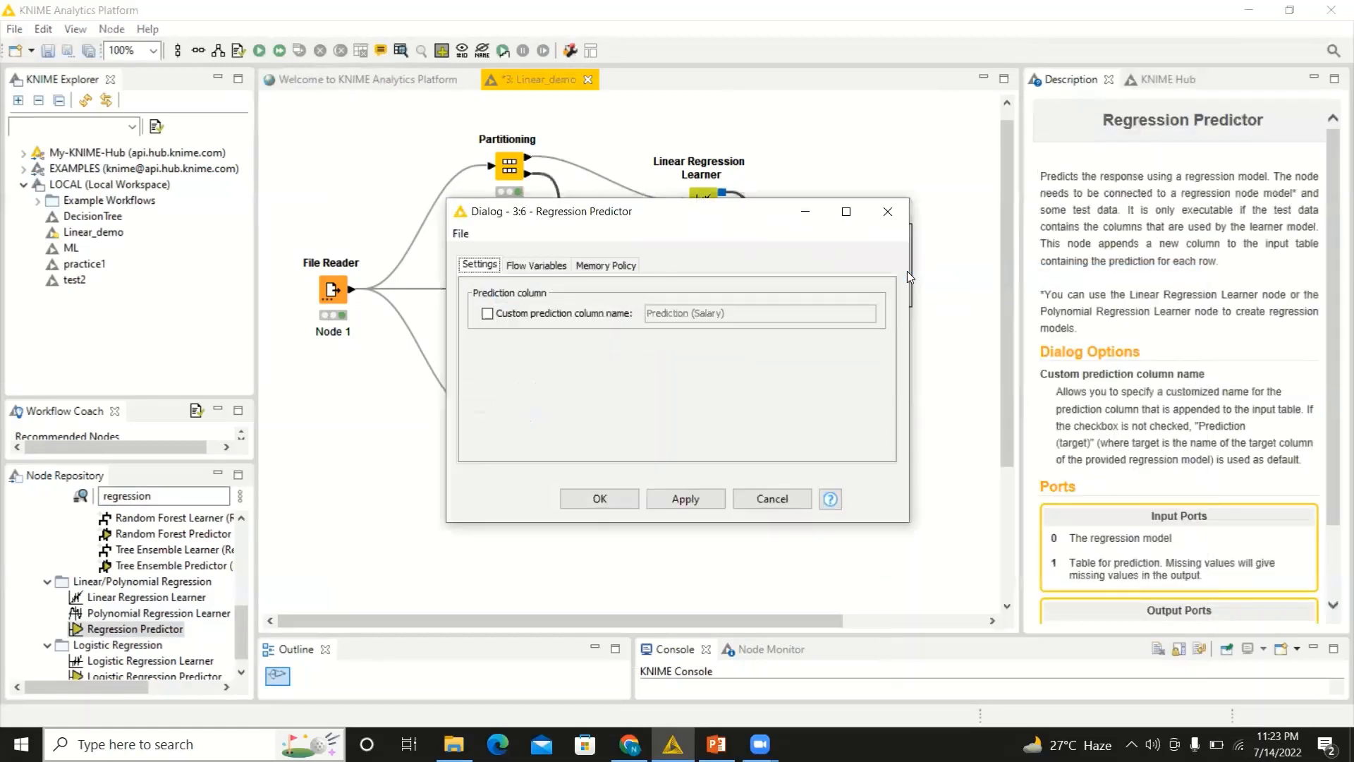
pyautogui.click(534, 316)
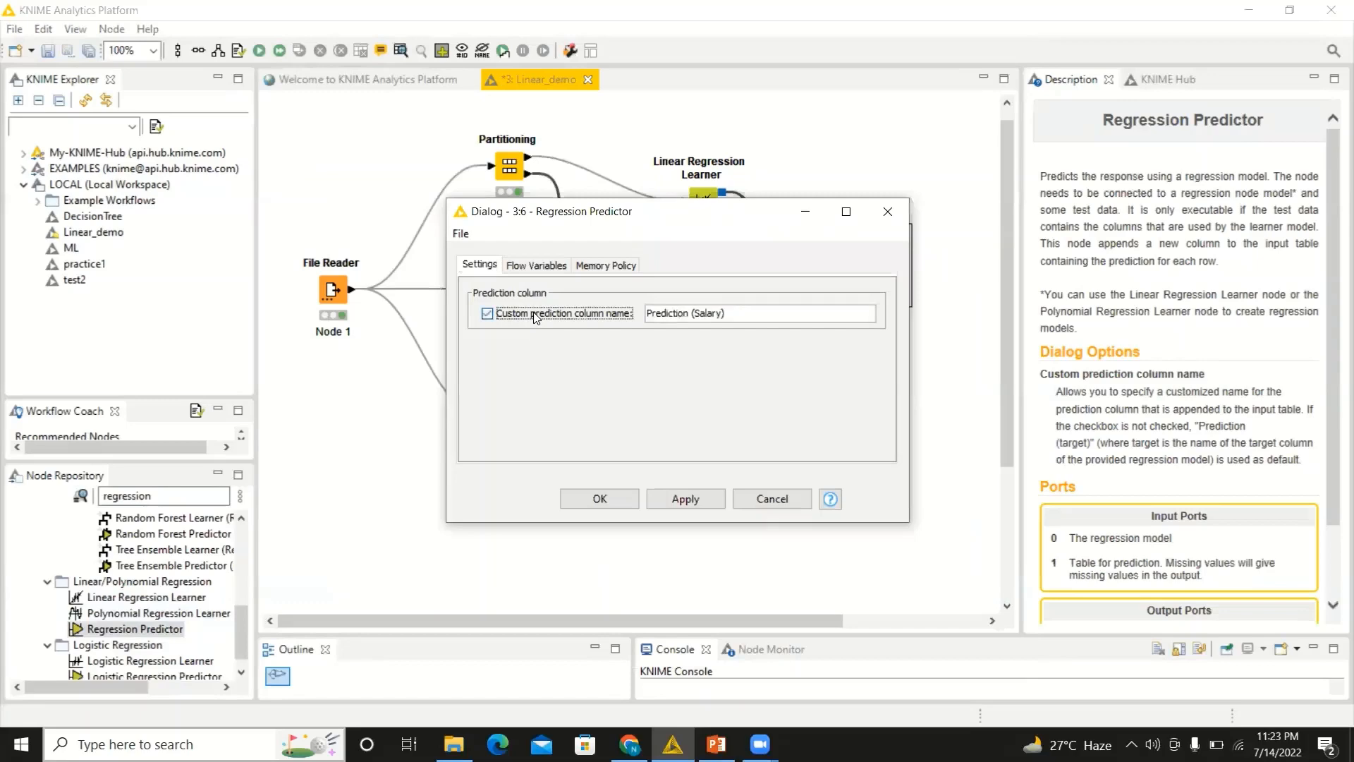
pyautogui.click(599, 497)
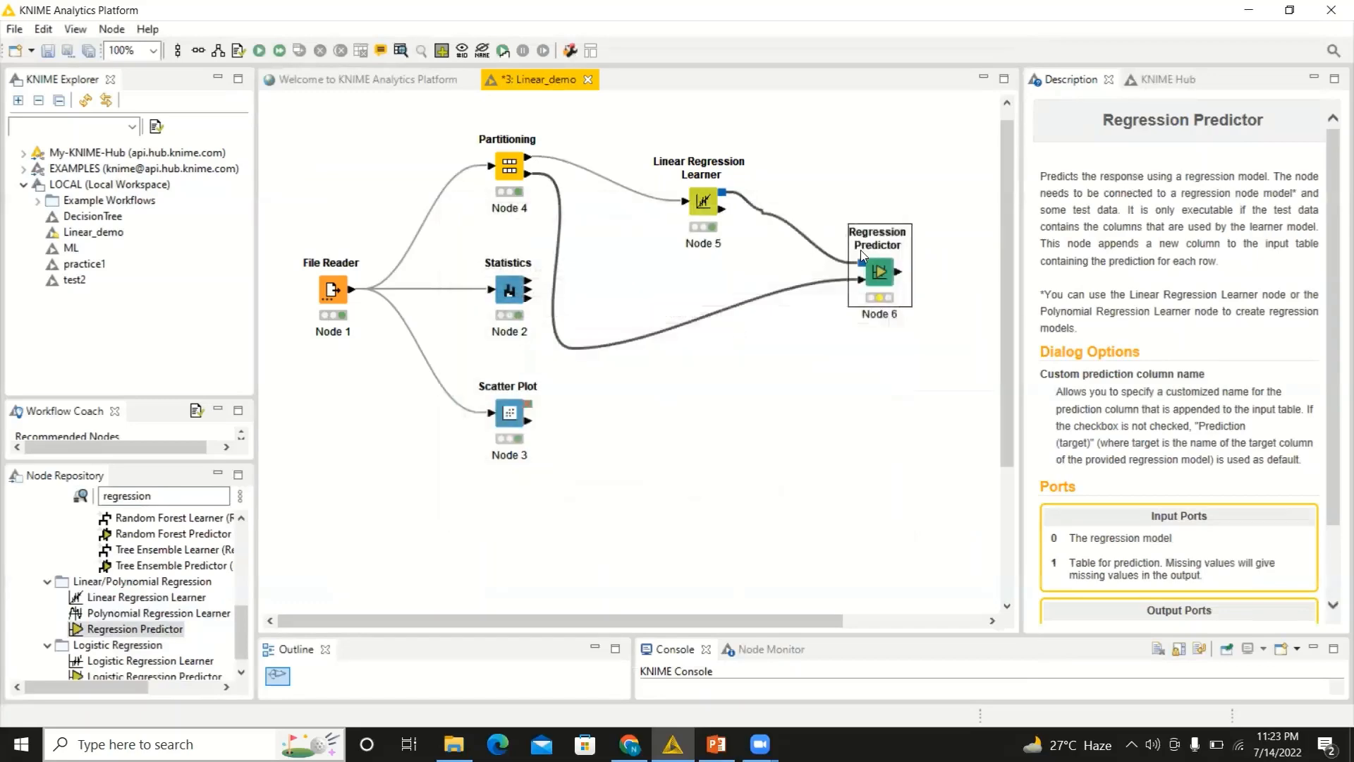
pyautogui.rightClick(859, 250)
pyautogui.click(892, 273)
# - Open the Regression Predictor's predicted data, widen the prediction column to compare it with the actual salaries, and close the table
pyautogui.rightClick(878, 285)
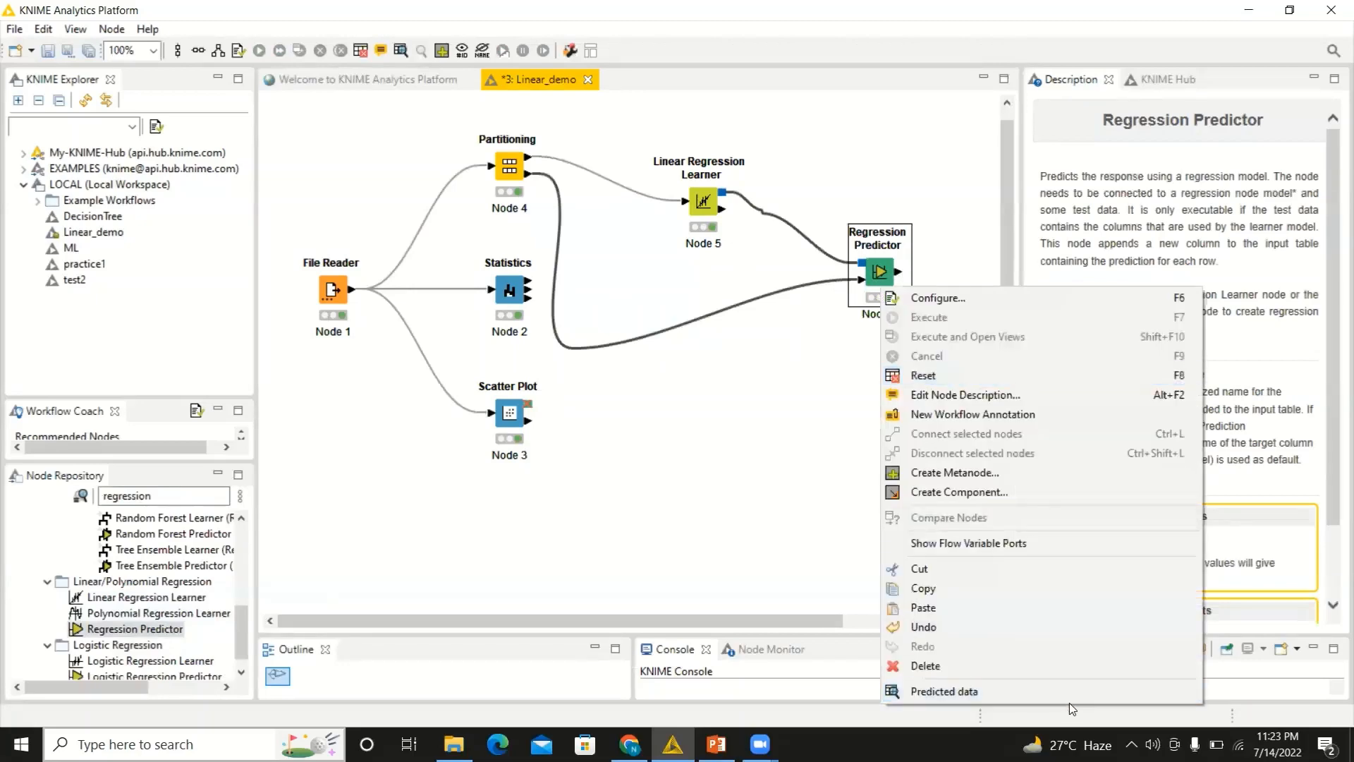
pyautogui.click(1069, 702)
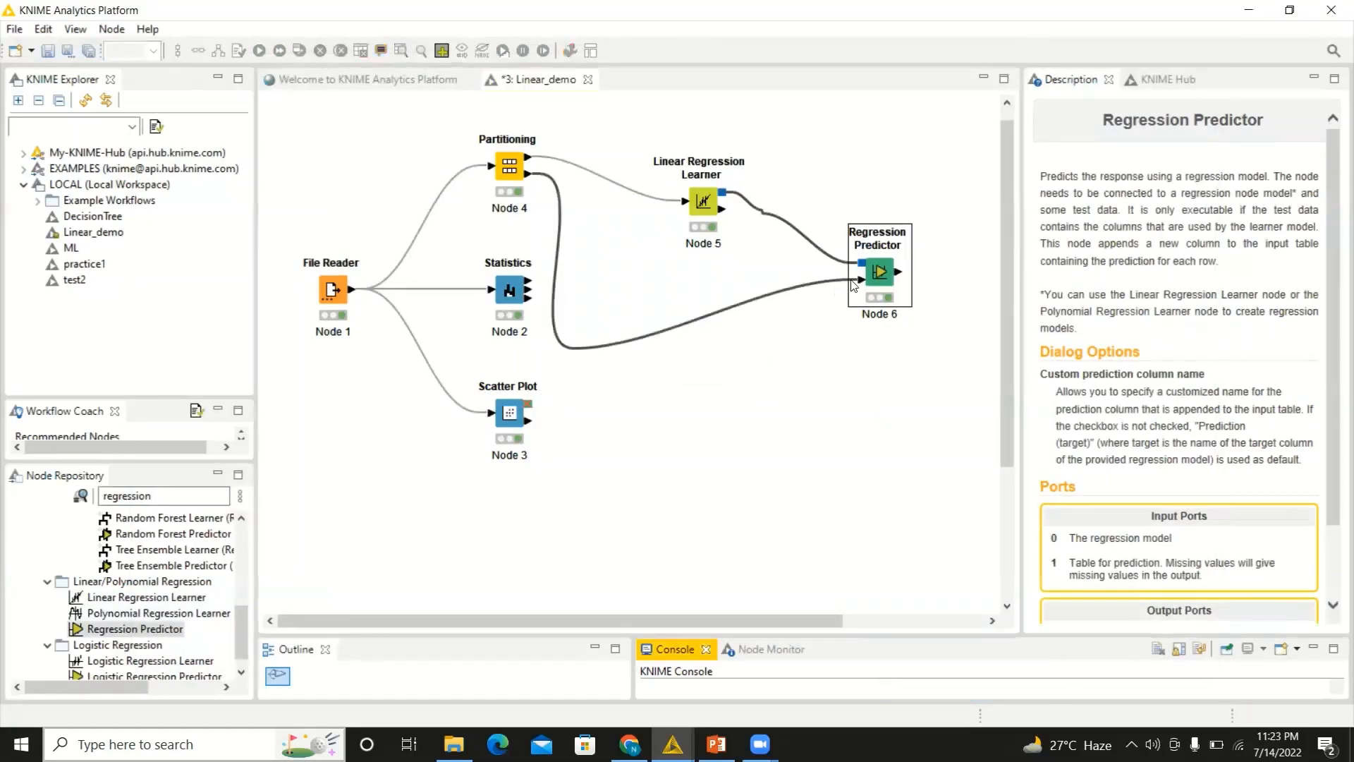
pyautogui.rightClick(866, 280)
pyautogui.click(940, 679)
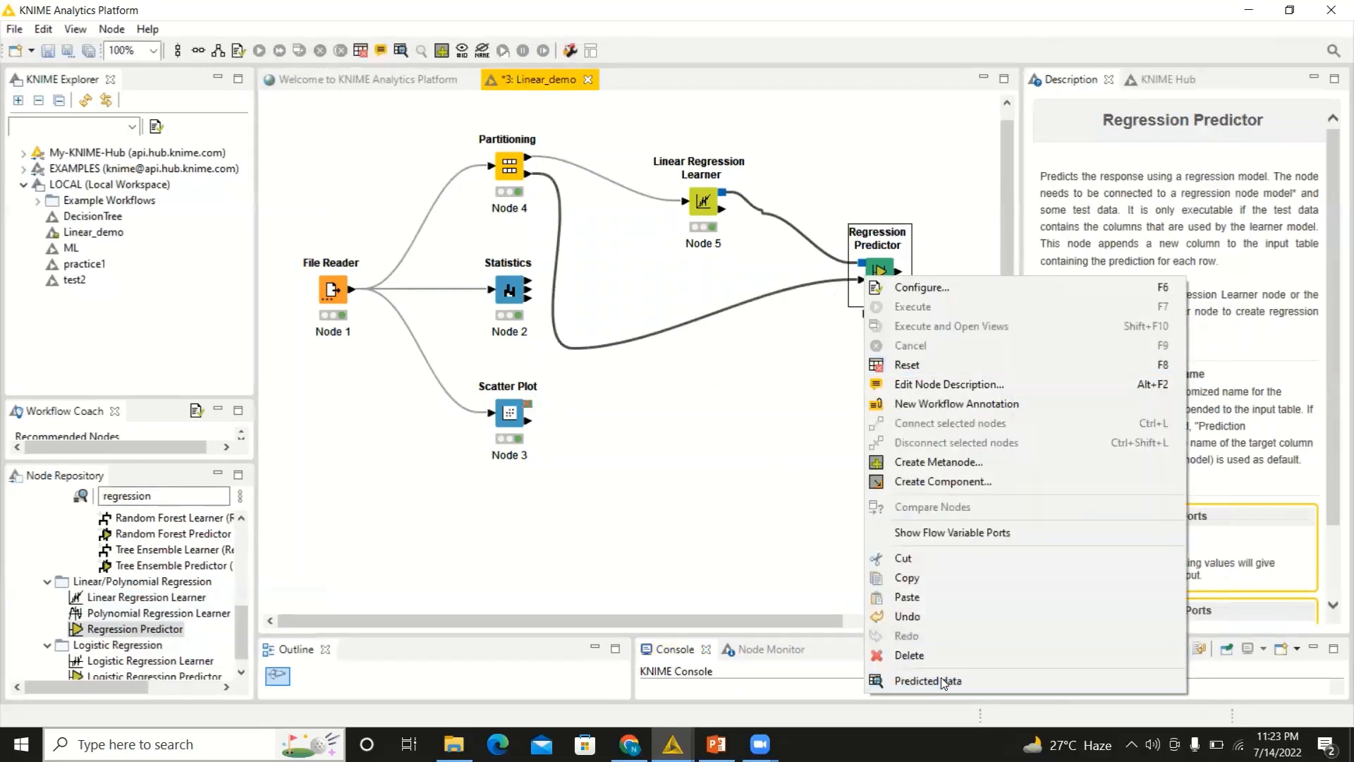
pyautogui.moveTo(408, 125); pyautogui.dragTo(506, 127)
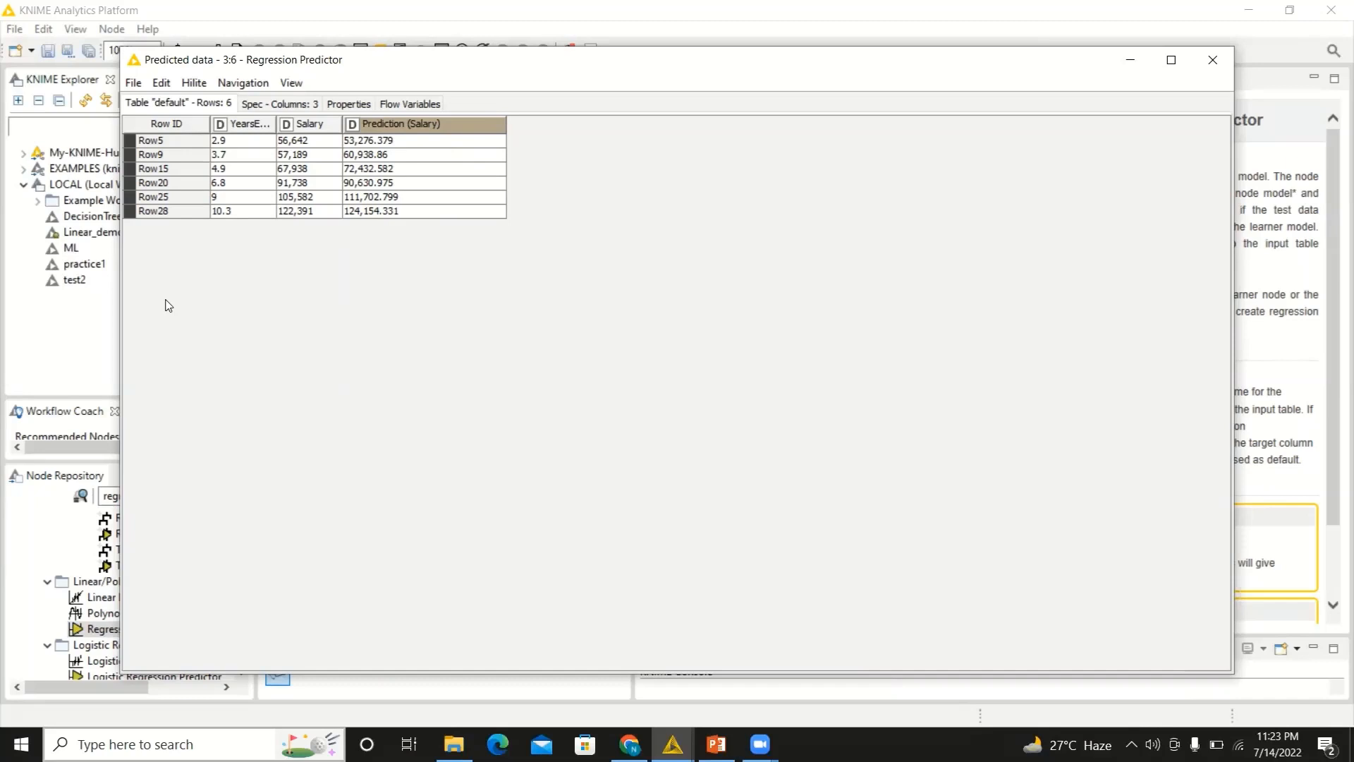
pyautogui.click(1211, 60)
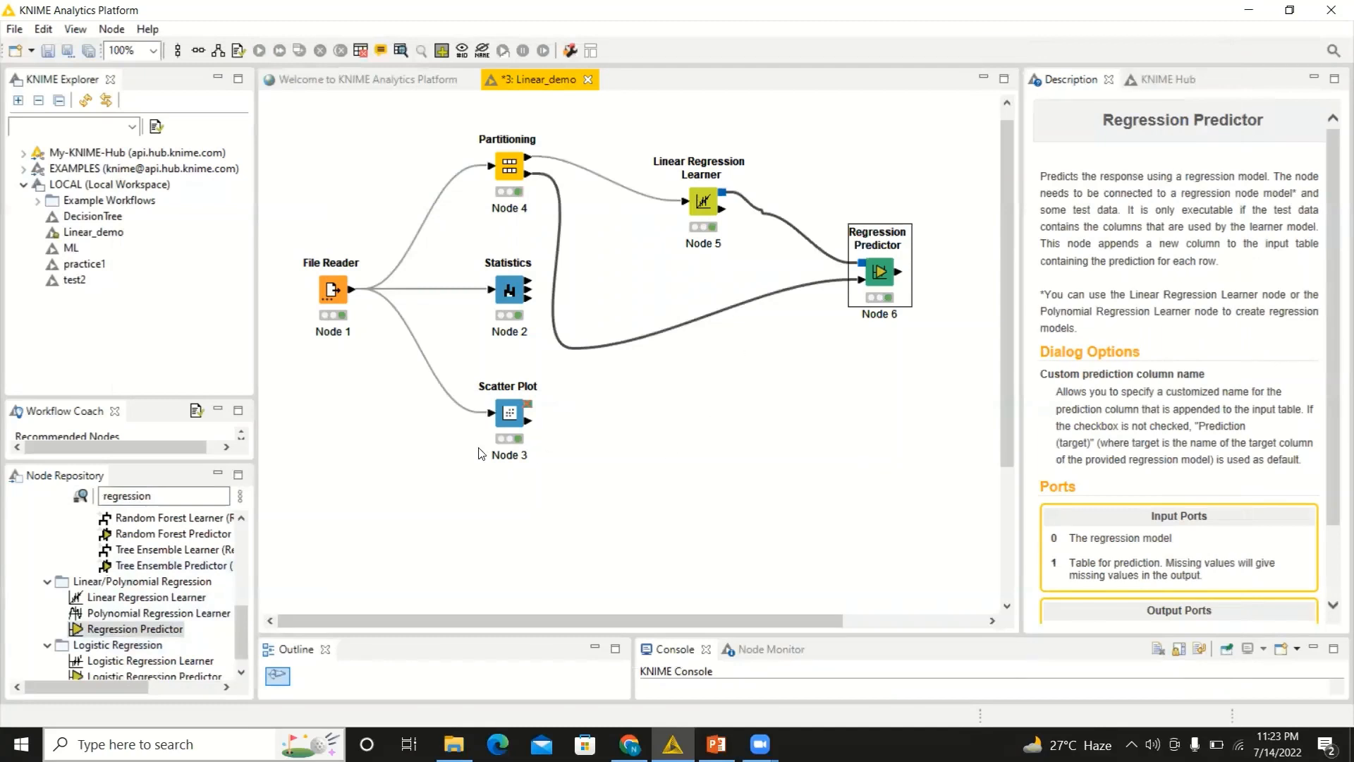